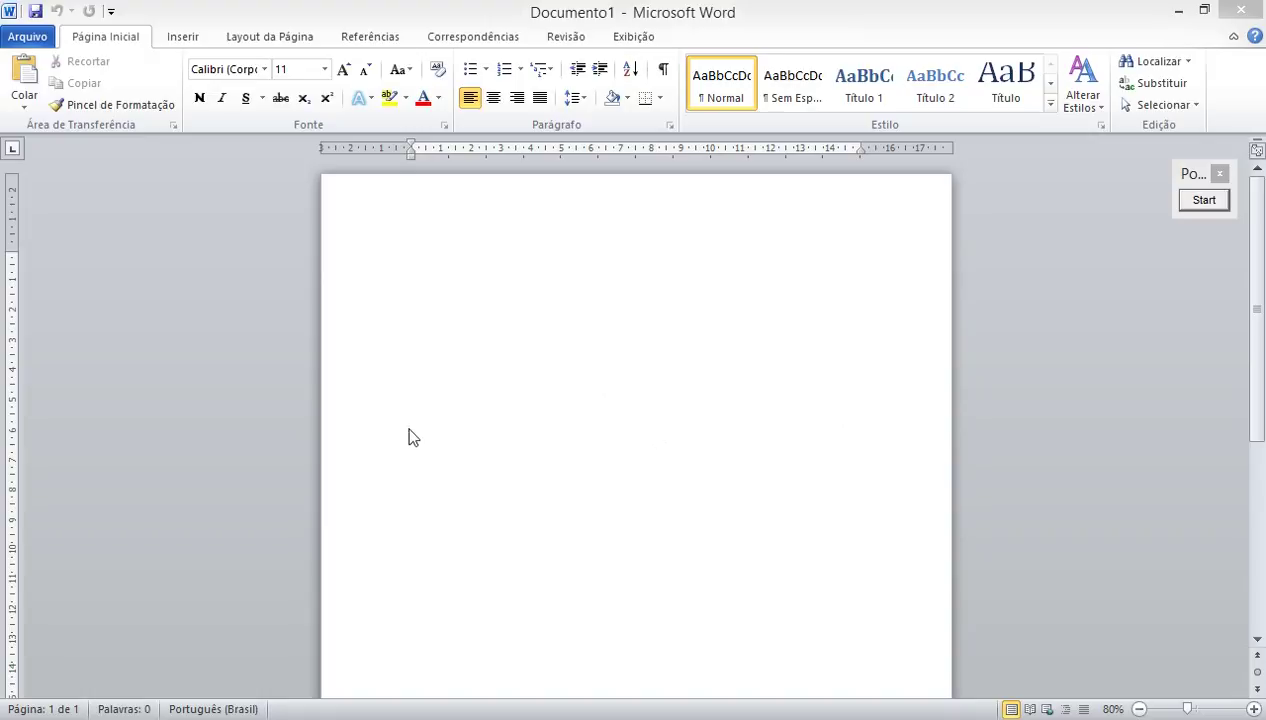
# Insert a table with three columns and three rows into the blank document.
pyautogui.click(180, 38)
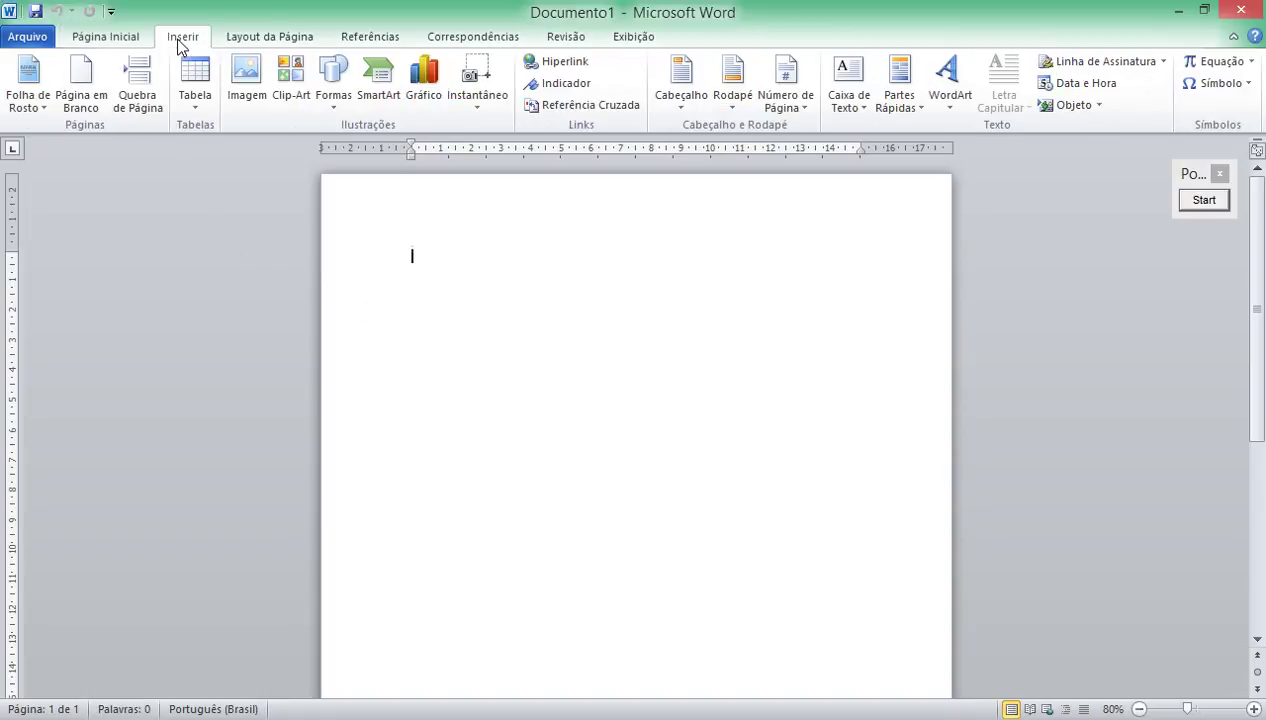
pyautogui.click(199, 116)
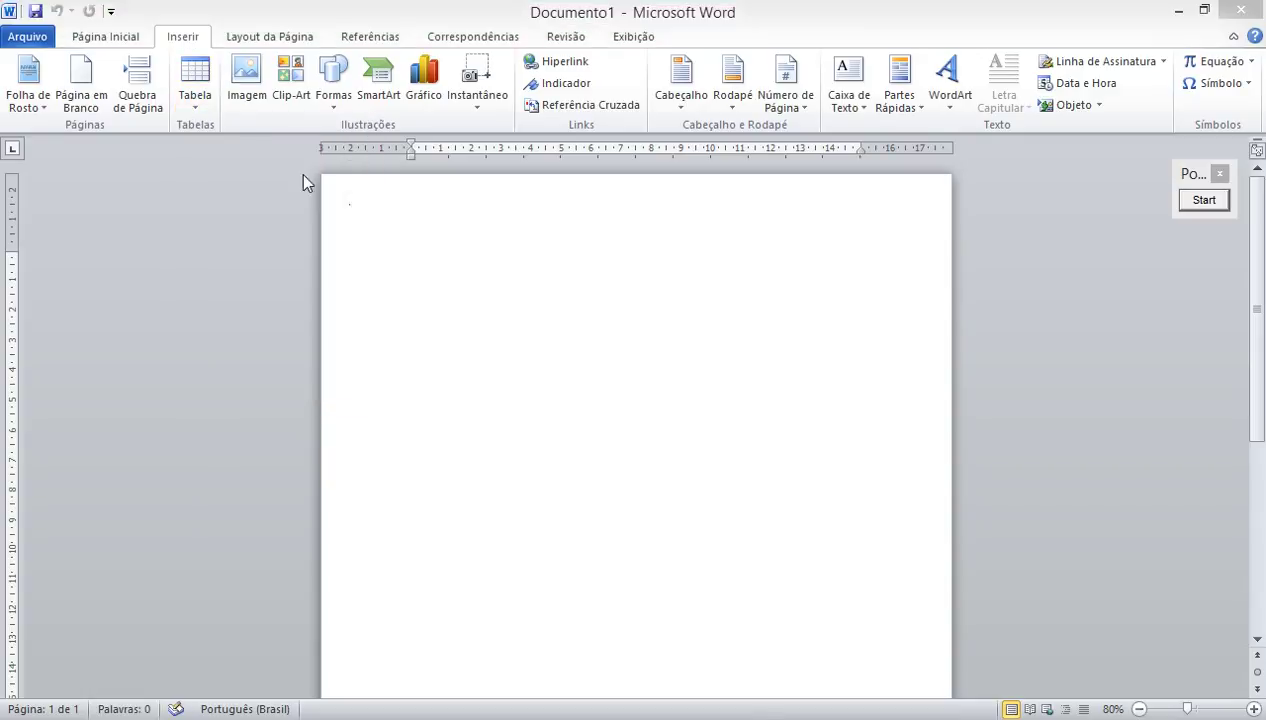
pyautogui.click(197, 100)
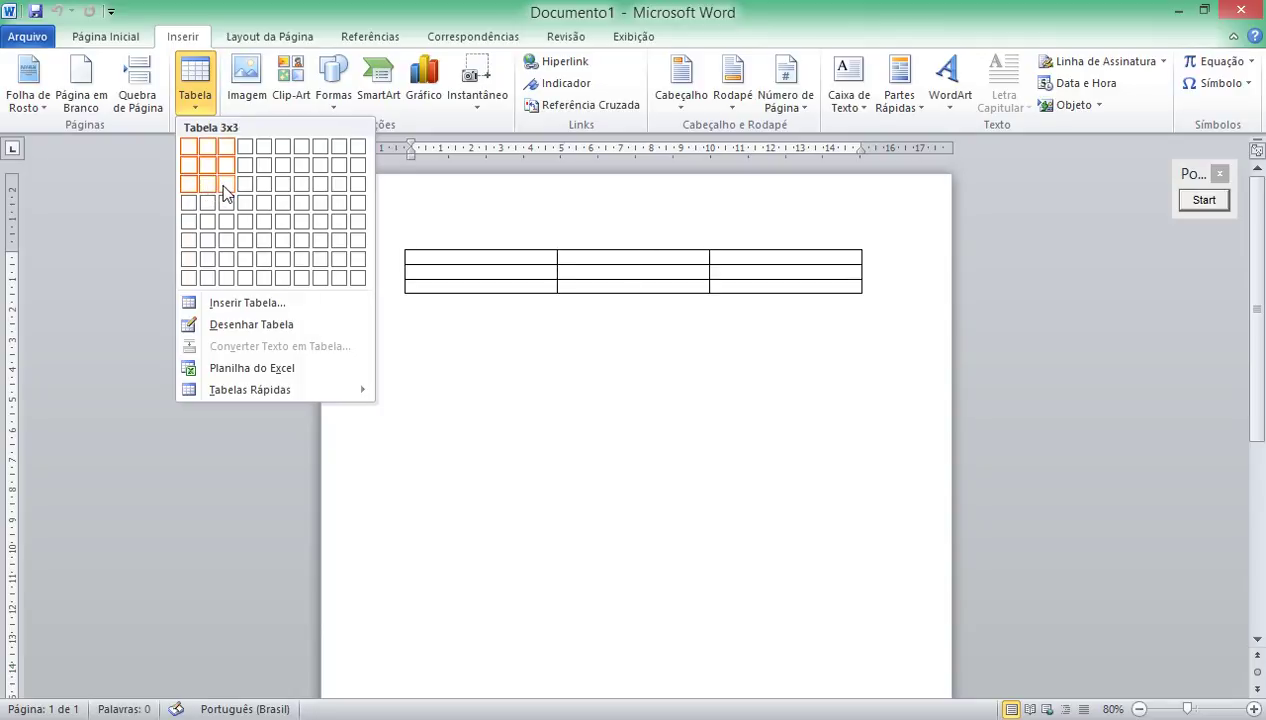
pyautogui.click(226, 184)
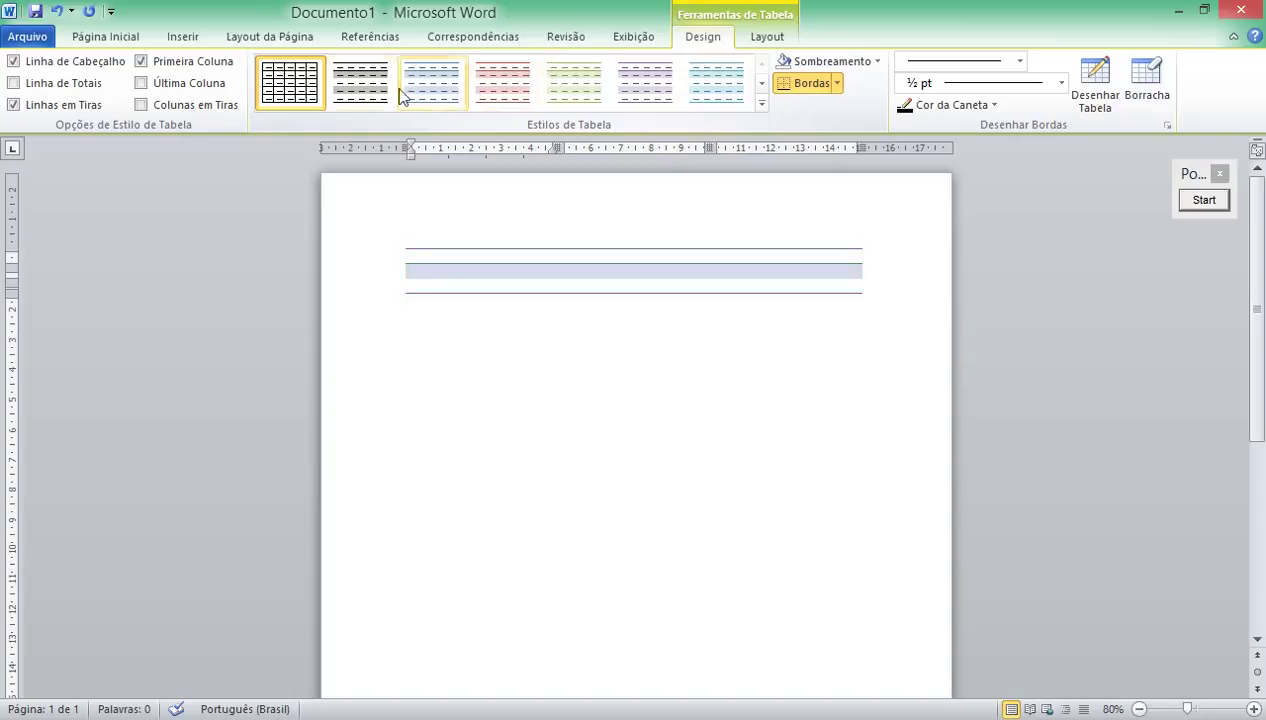
pyautogui.click(761, 103)
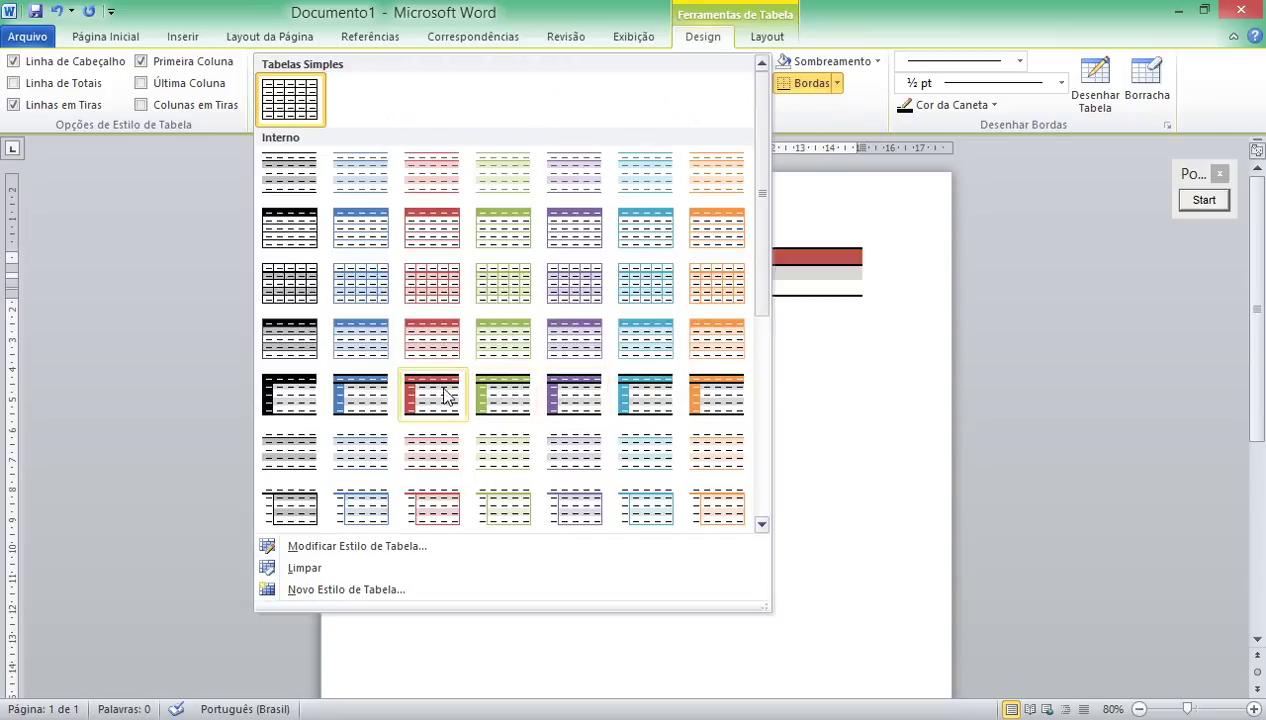
pyautogui.click(900, 208)
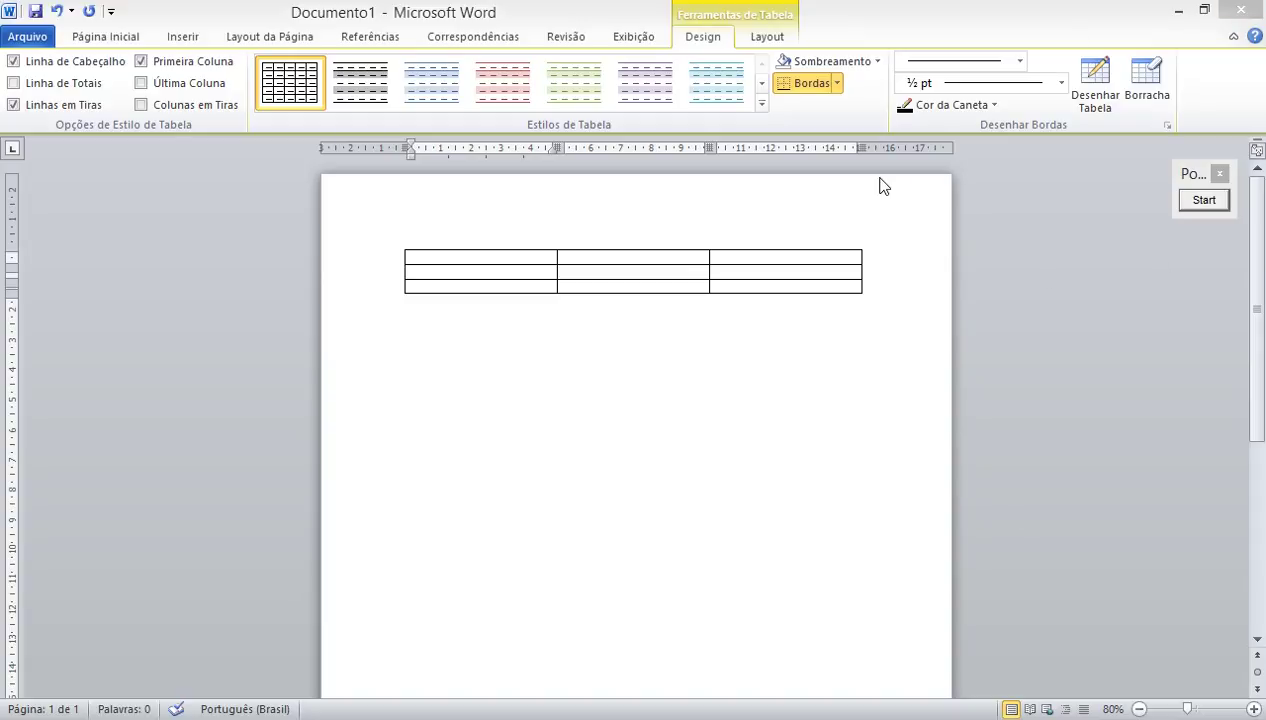
# Mark the table's first column and first row with red straight lines using the screen annotation tool, and end the annotation.
pyautogui.click(472, 263)
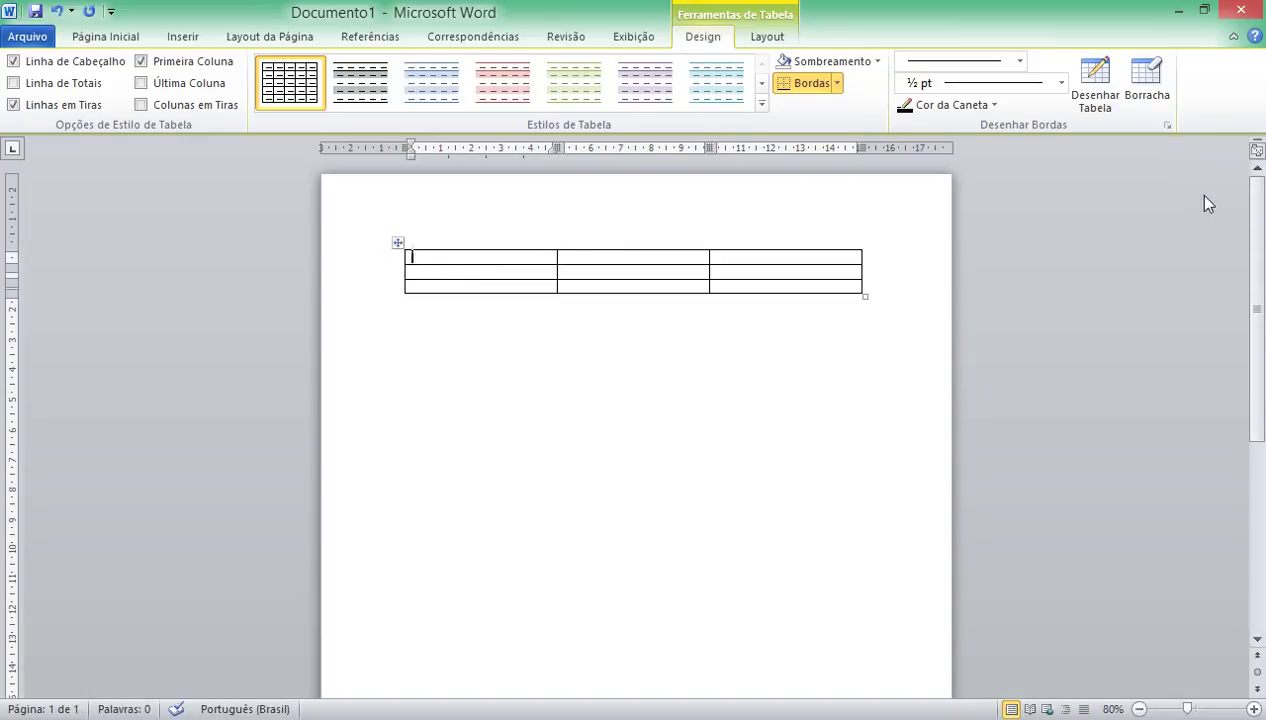
pyautogui.click(1204, 200)
pyautogui.click(1195, 432)
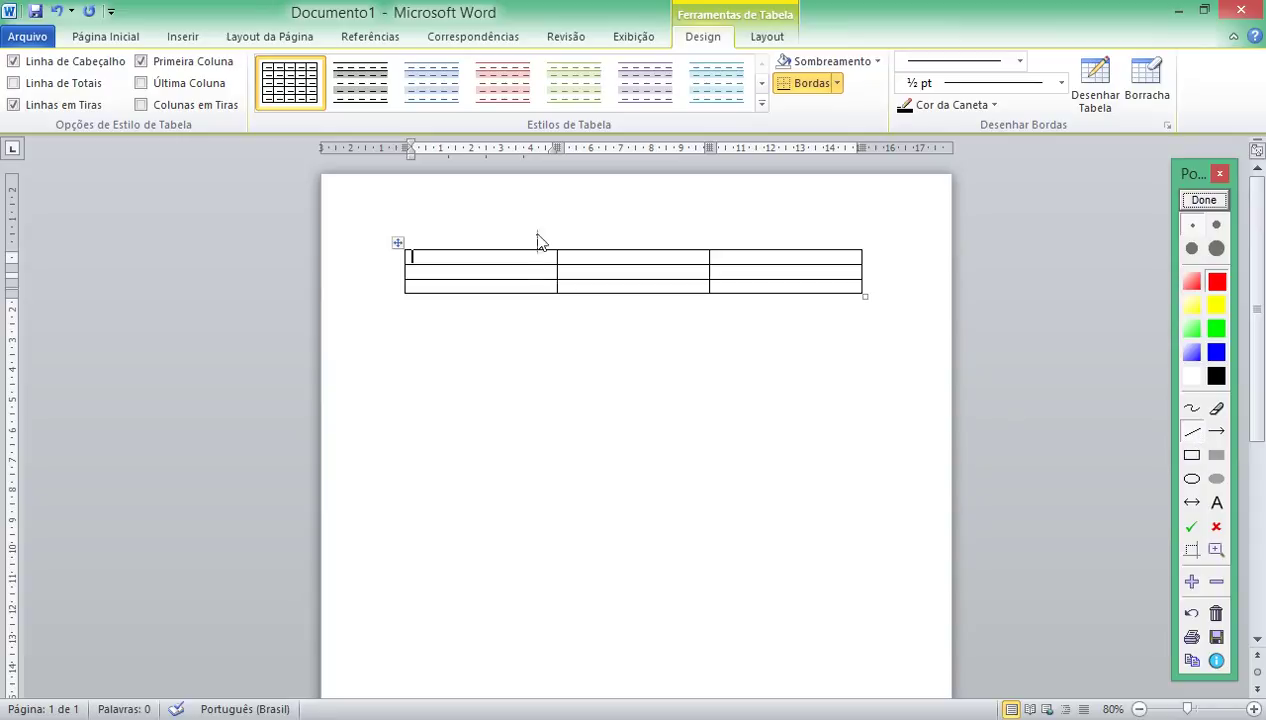
pyautogui.moveTo(503, 218); pyautogui.dragTo(504, 340)
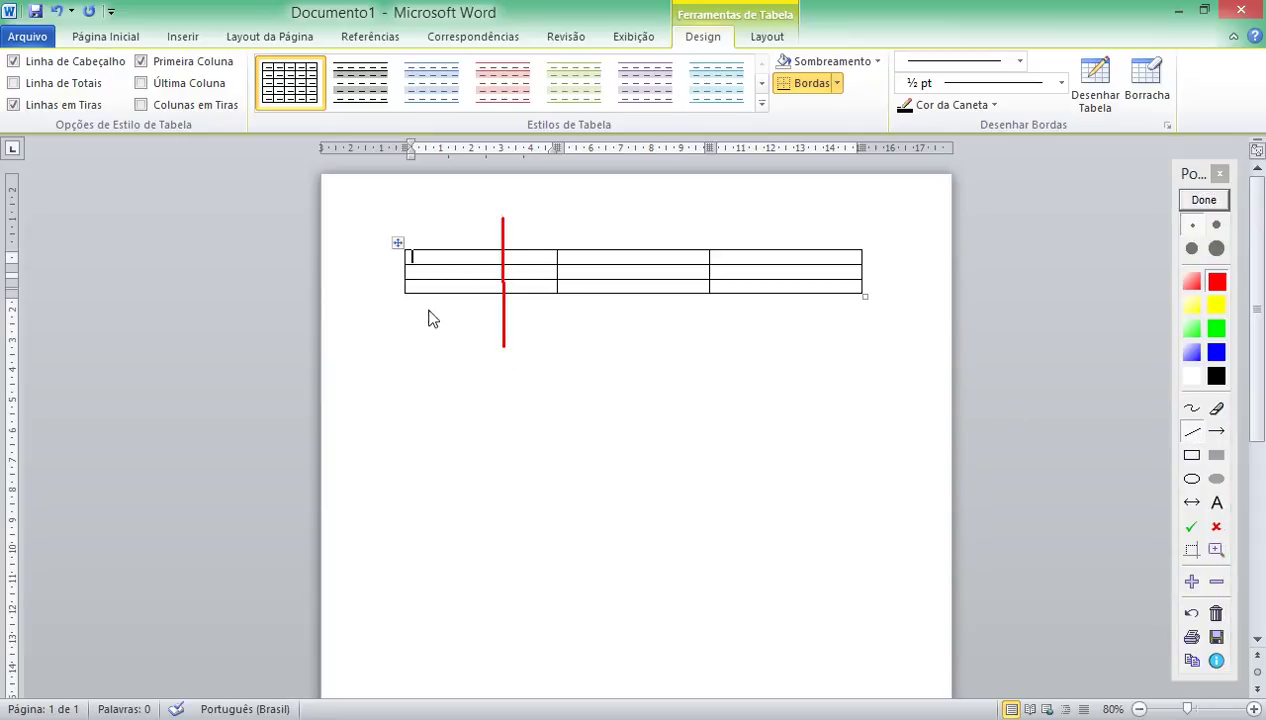
pyautogui.moveTo(449, 260); pyautogui.dragTo(892, 259)
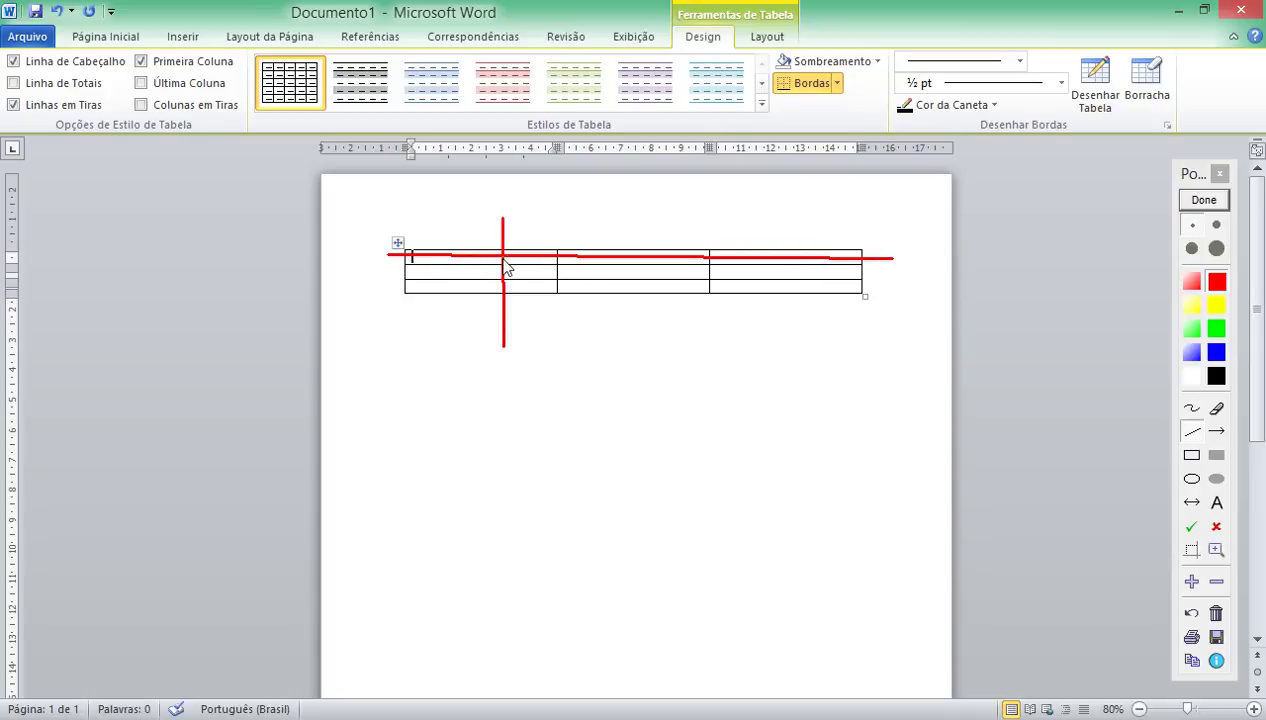
pyautogui.click(1203, 201)
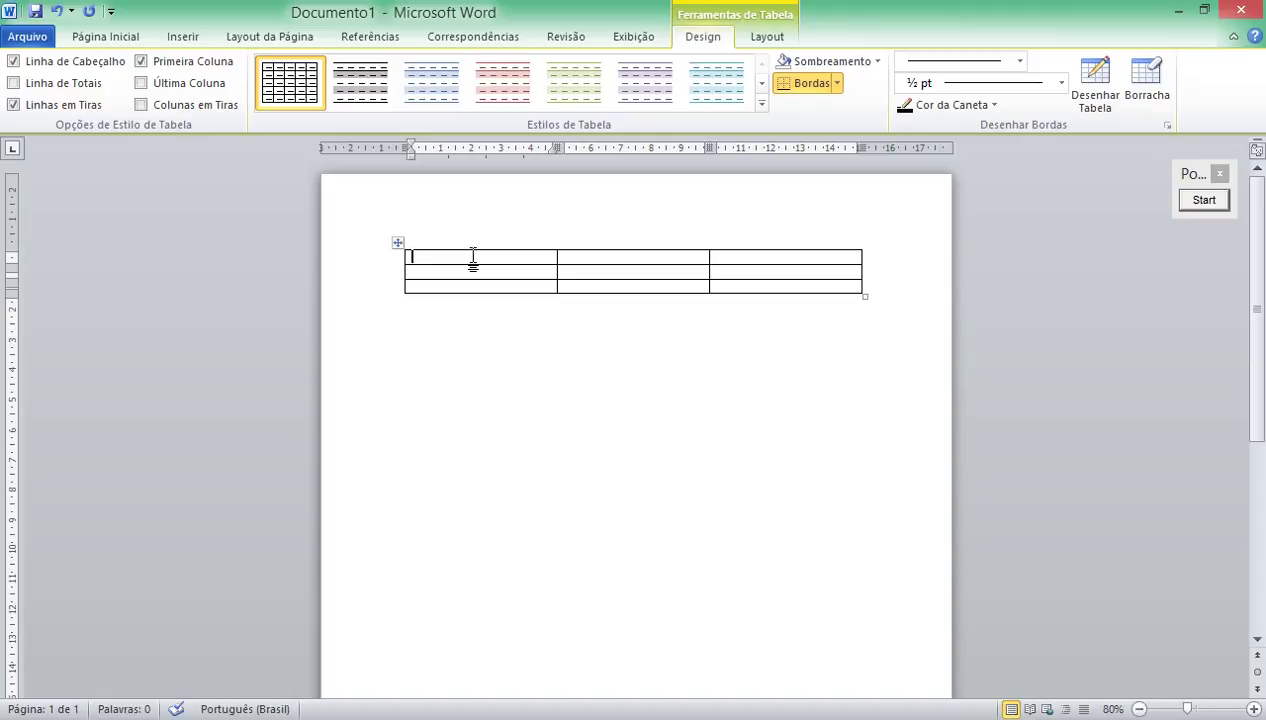
# Enter the title "Tabela no Microsoft Word 2010" in the table's first cell.
pyautogui.write('tABELA')
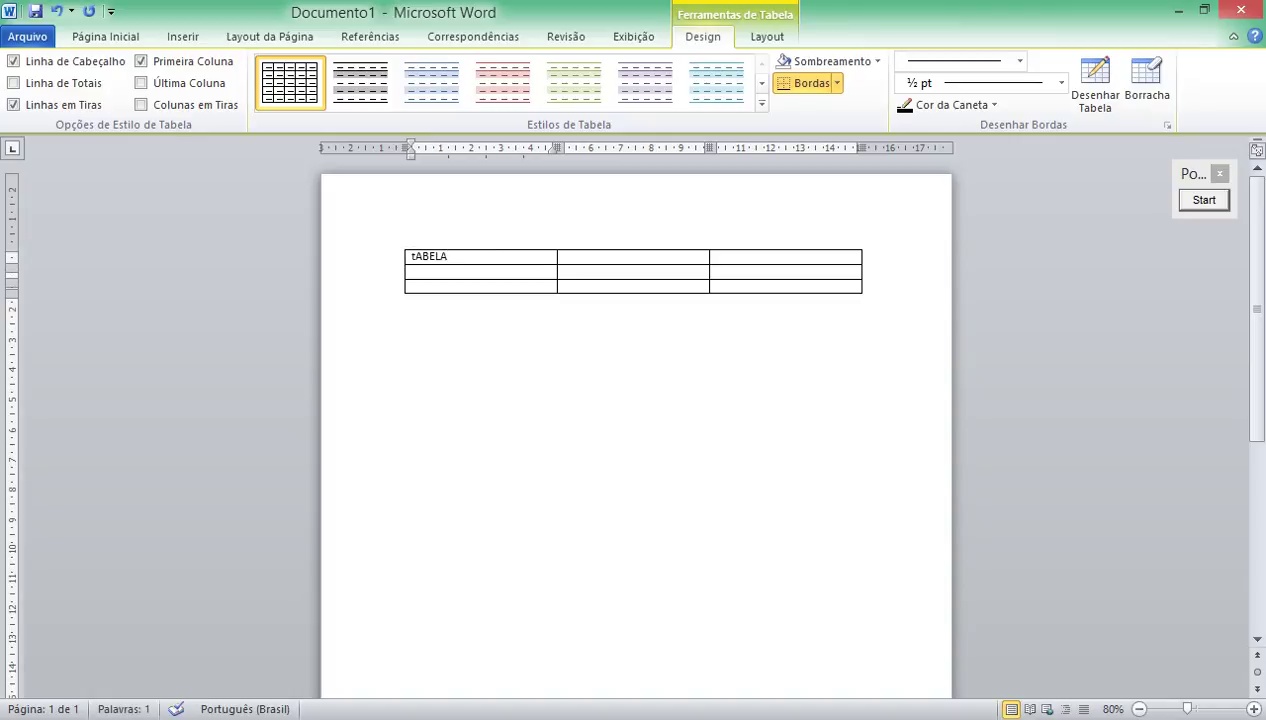
pyautogui.press('BackSpace')
pyautogui.press('BackSpace')
pyautogui.press('BackSpace')
pyautogui.write('Tabela no Micr')
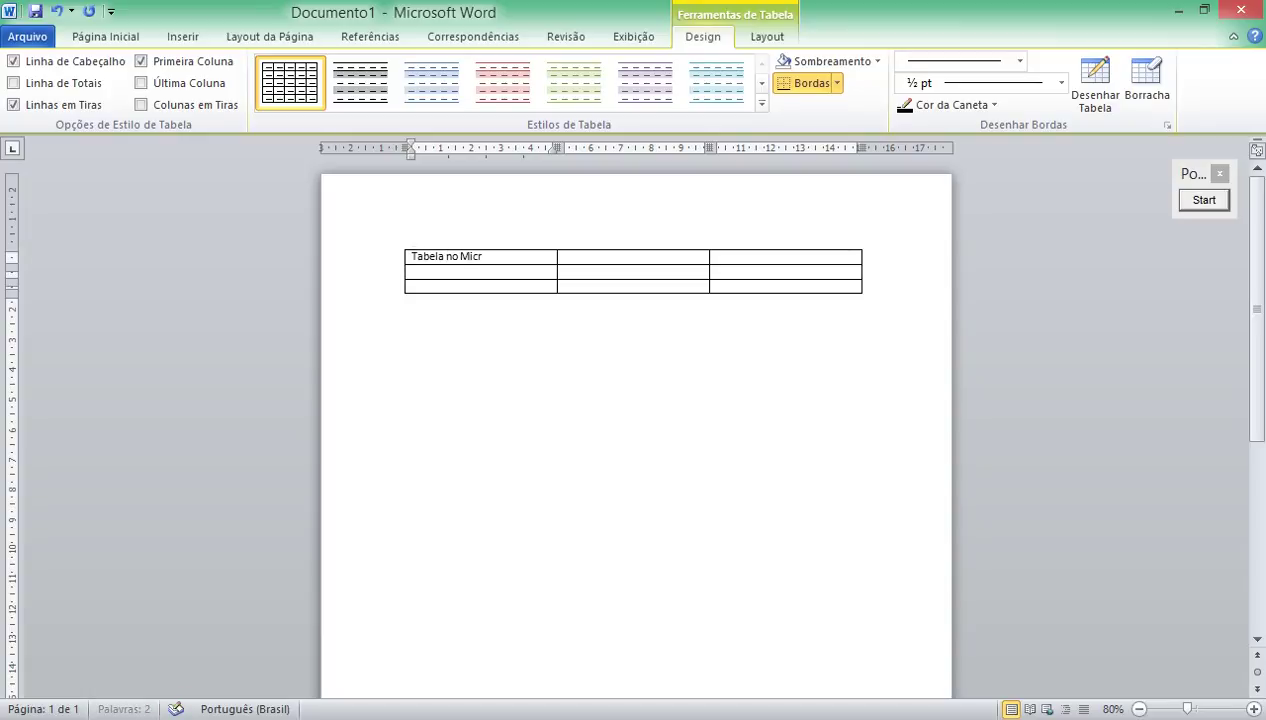
pyautogui.write('osoft Word 2010')
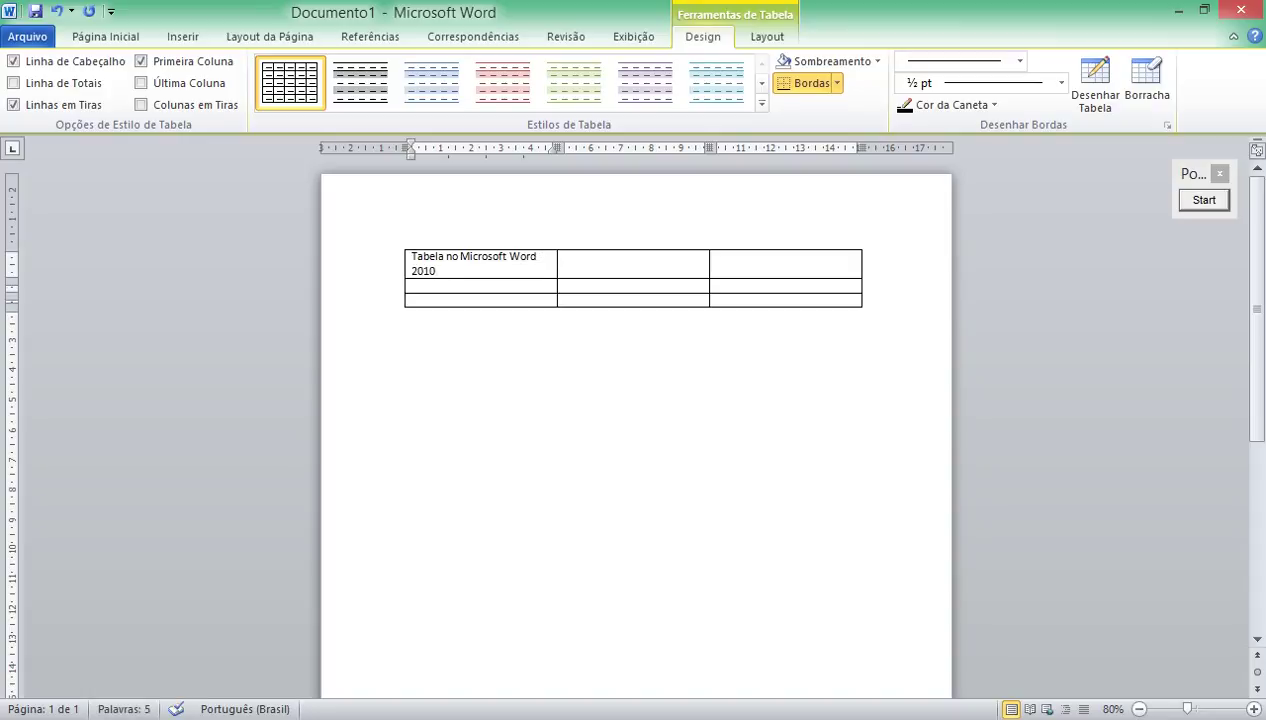
# Fill the first column's second and third rows with "Exemplo 1" and "Exemplo 2".
pyautogui.click(519, 285)
pyautogui.write('Exemplo 1')
pyautogui.click(504, 301)
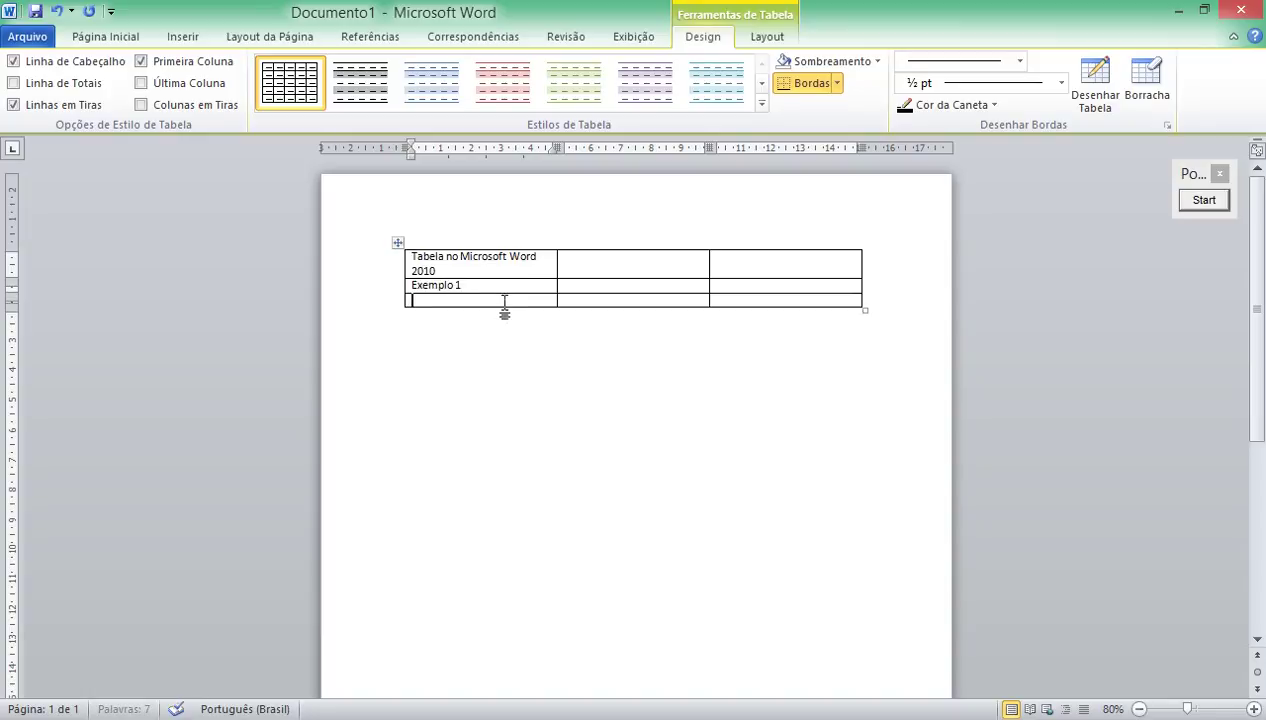
pyautogui.write('Exemplo 2')
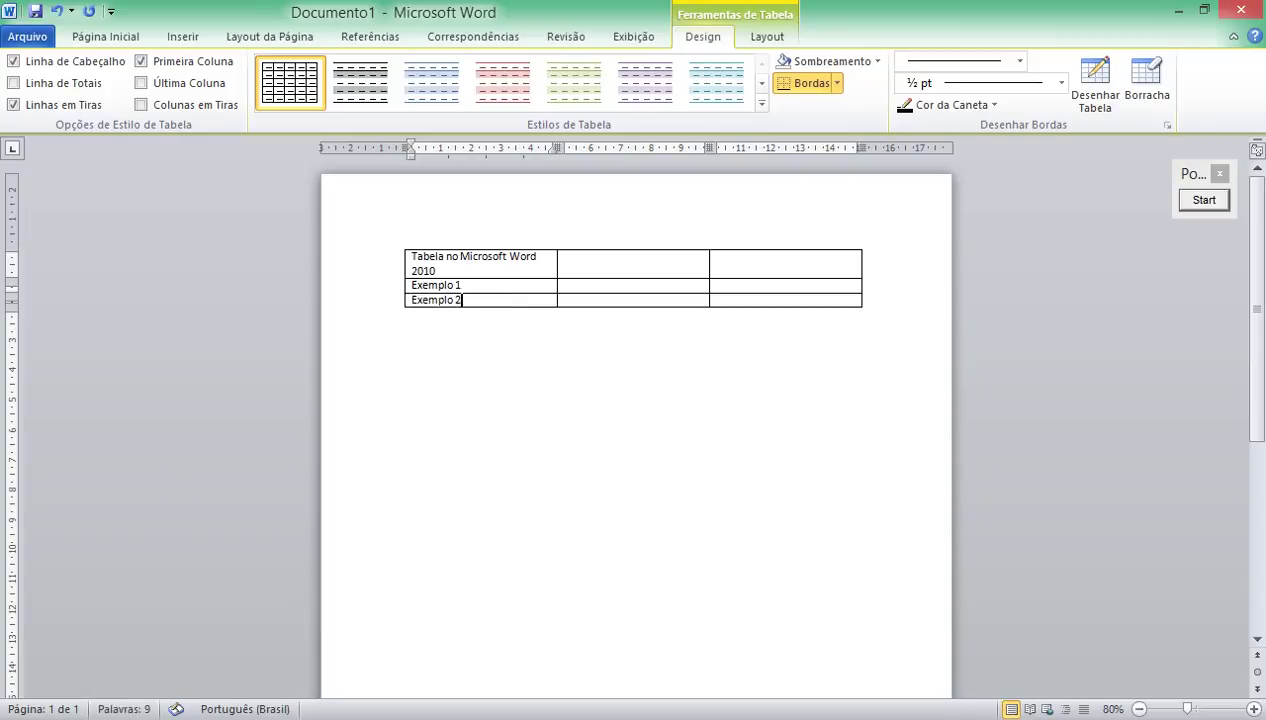
# Enter "Fulano" beside Exemplo 1 and "Ciclano" beside Exemplo 2 in the second column.
pyautogui.click(590, 286)
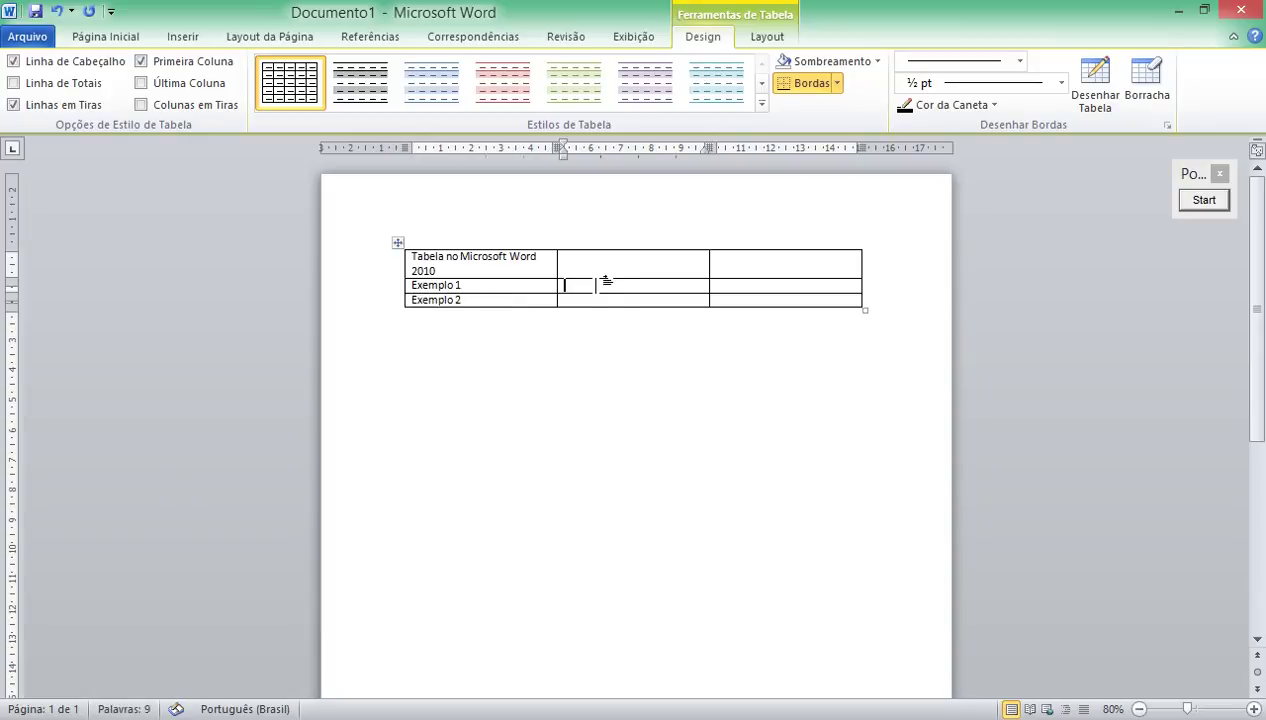
pyautogui.write('Fulano')
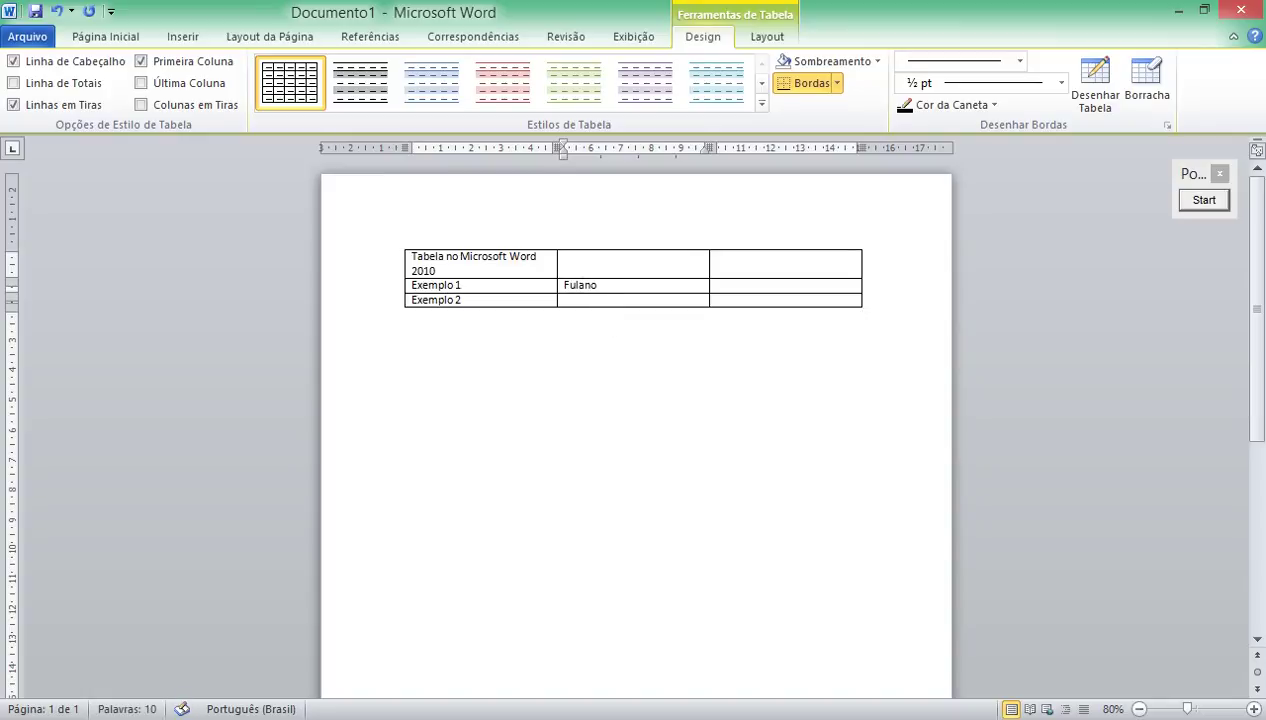
pyautogui.click(608, 301)
pyautogui.write('Ciclano')
pyautogui.click(620, 335)
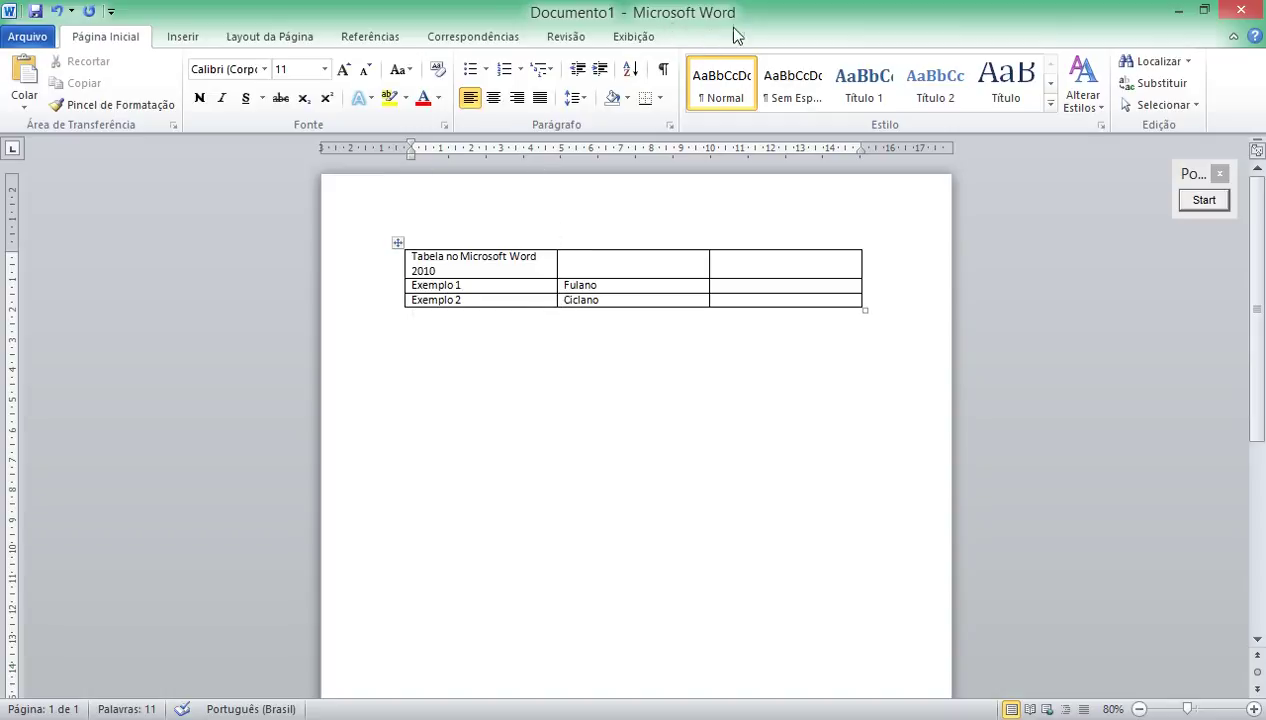
# Merge the three cells of the table's first row and align the title text top centre.
pyautogui.click(540, 270)
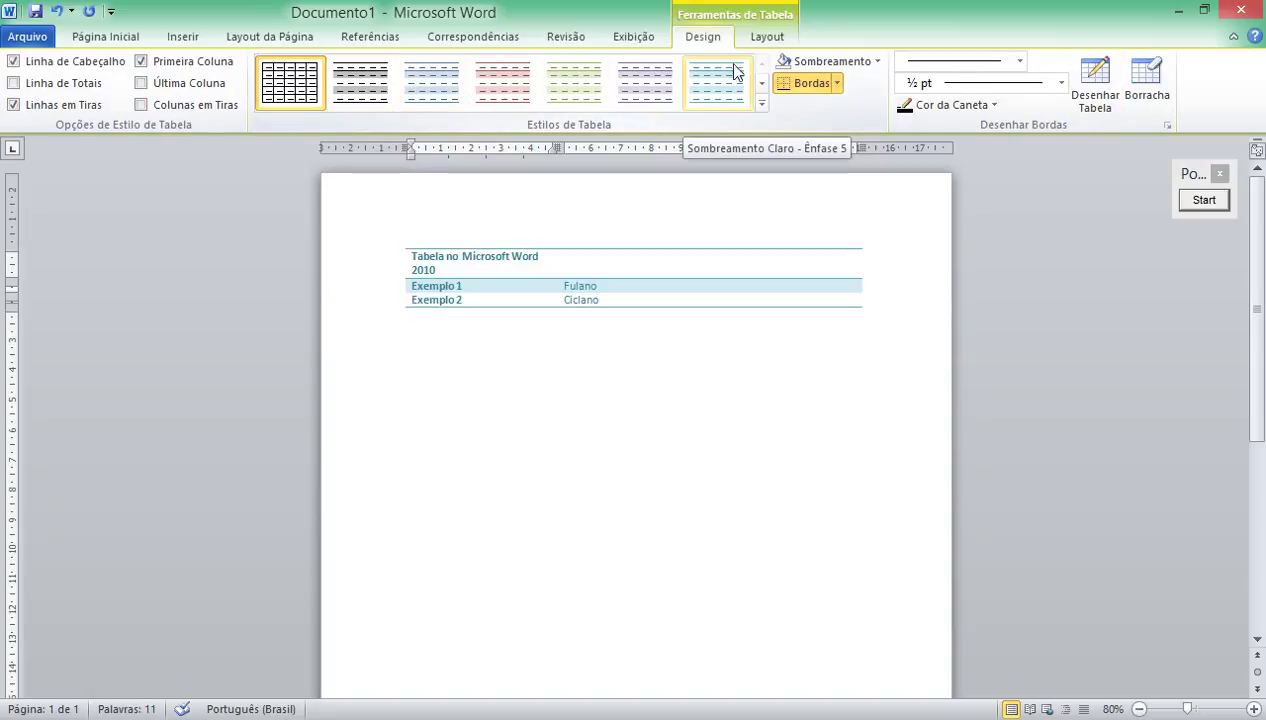
pyautogui.click(757, 40)
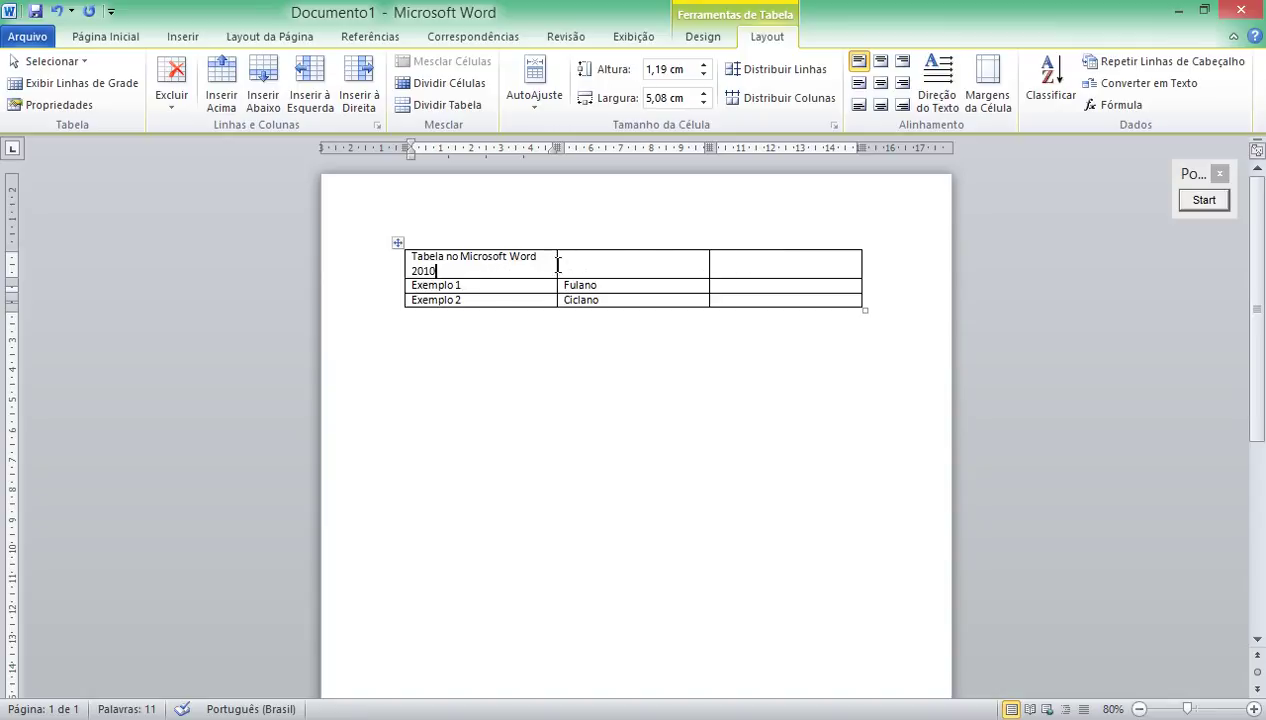
pyautogui.moveTo(558, 262); pyautogui.dragTo(733, 268)
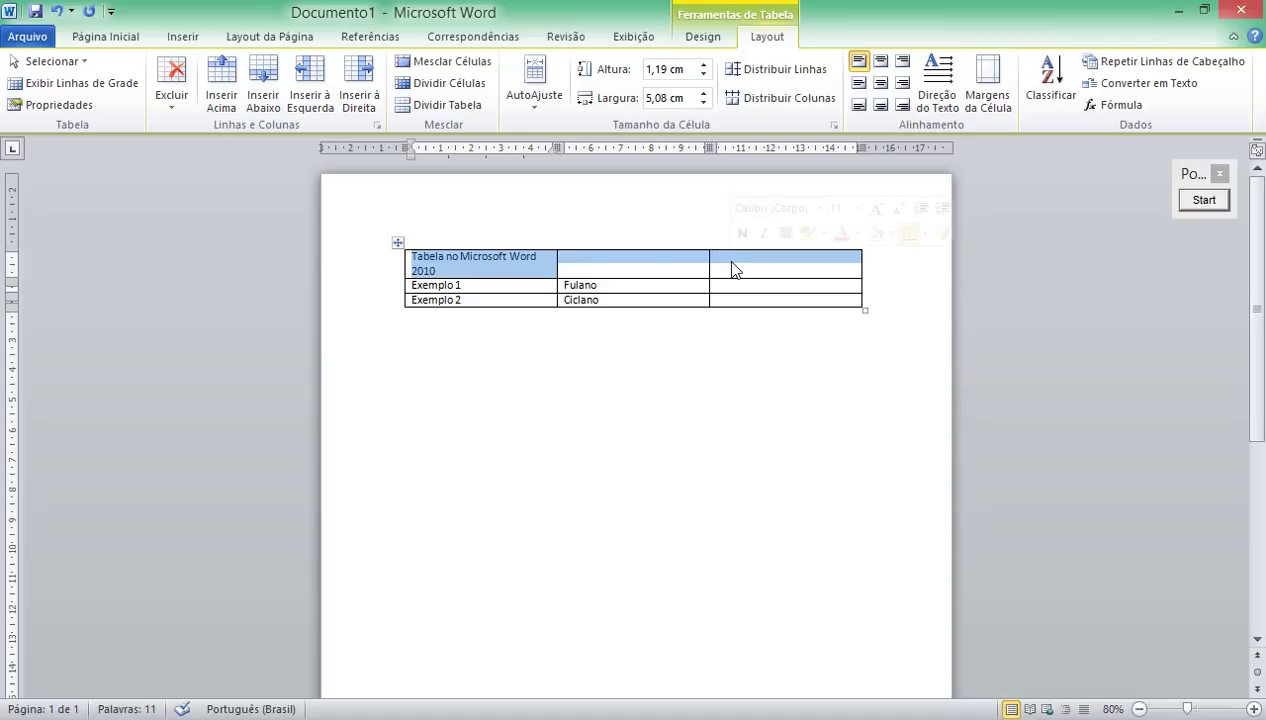
pyautogui.click(470, 66)
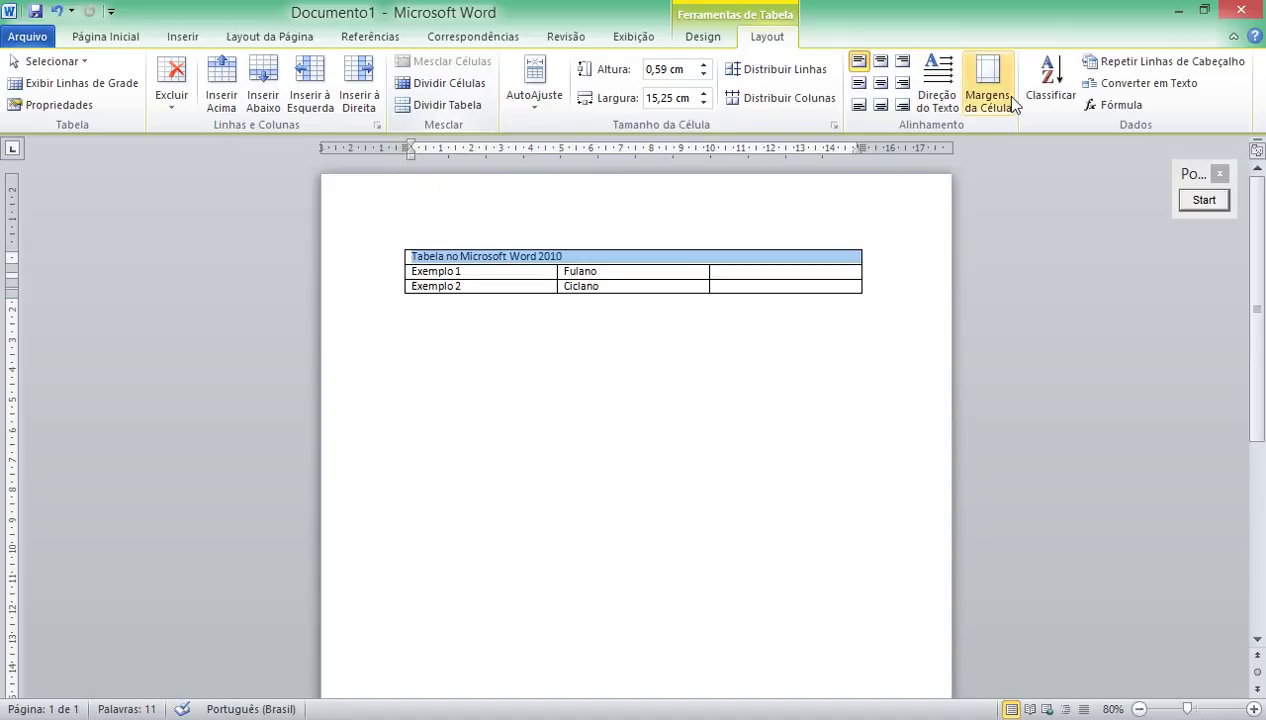
pyautogui.click(881, 63)
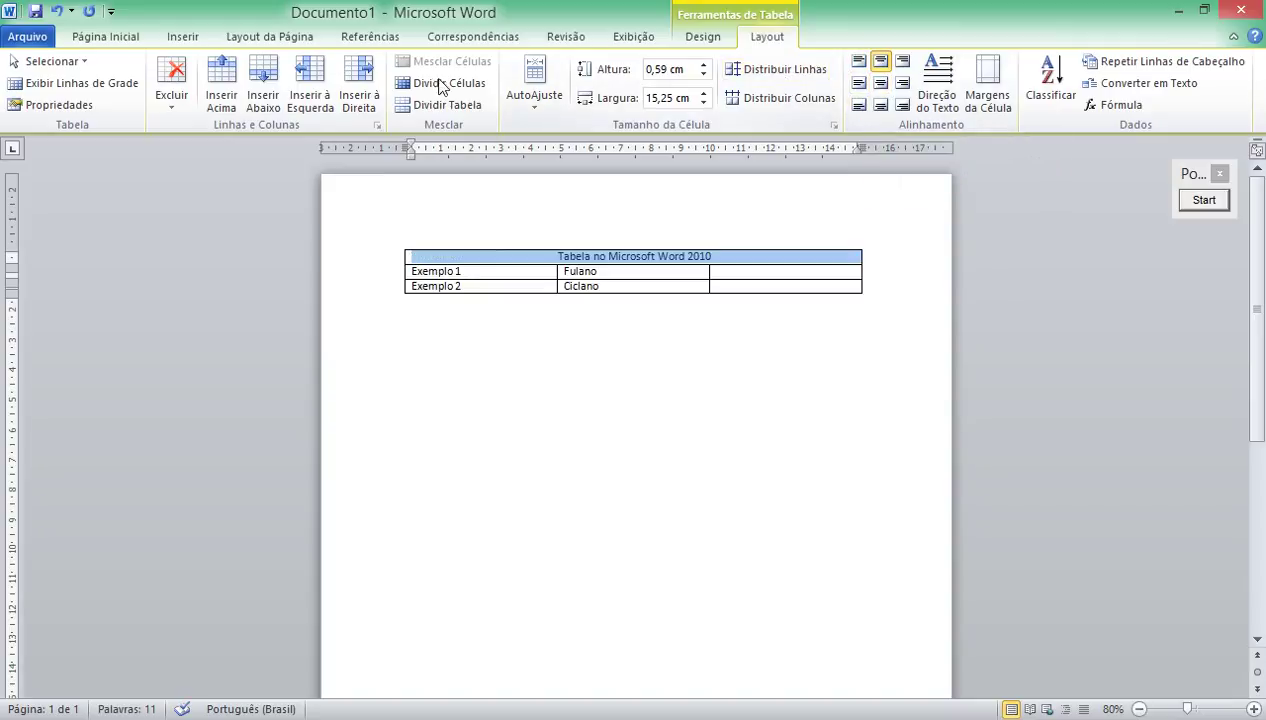
# Set the title row's text to the Arial font at size 16.
pyautogui.click(115, 38)
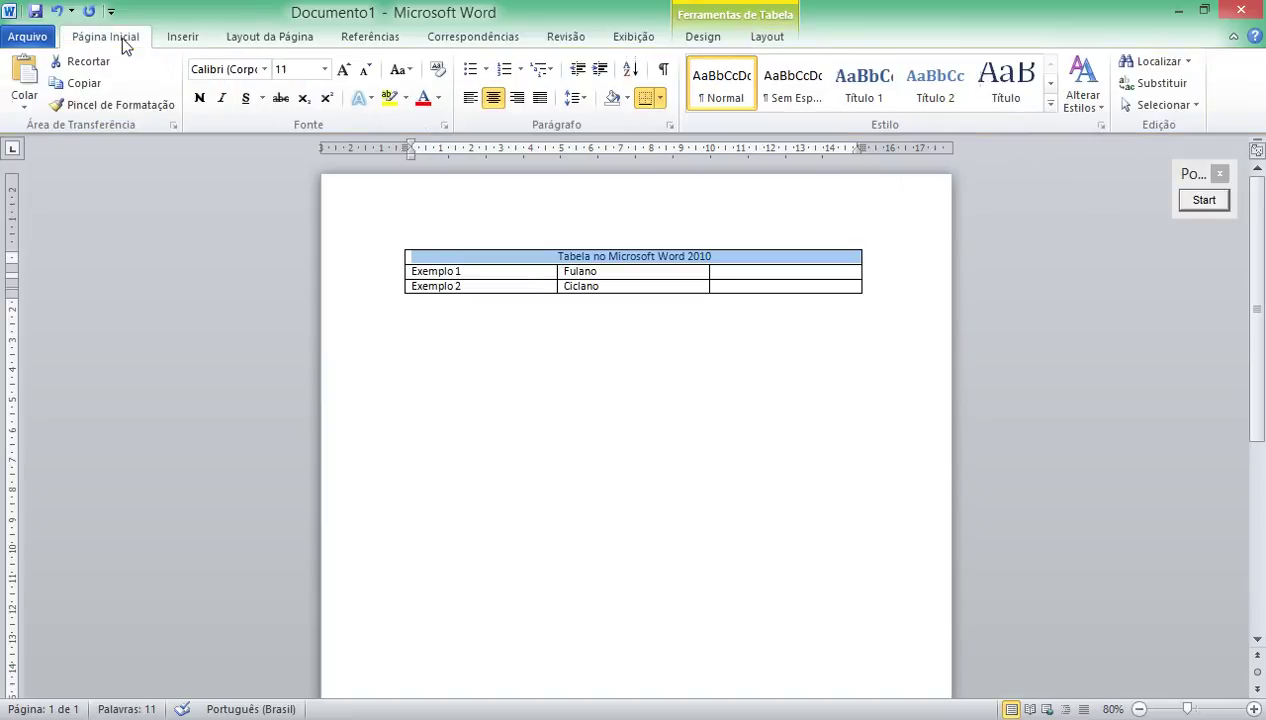
pyautogui.click(266, 72)
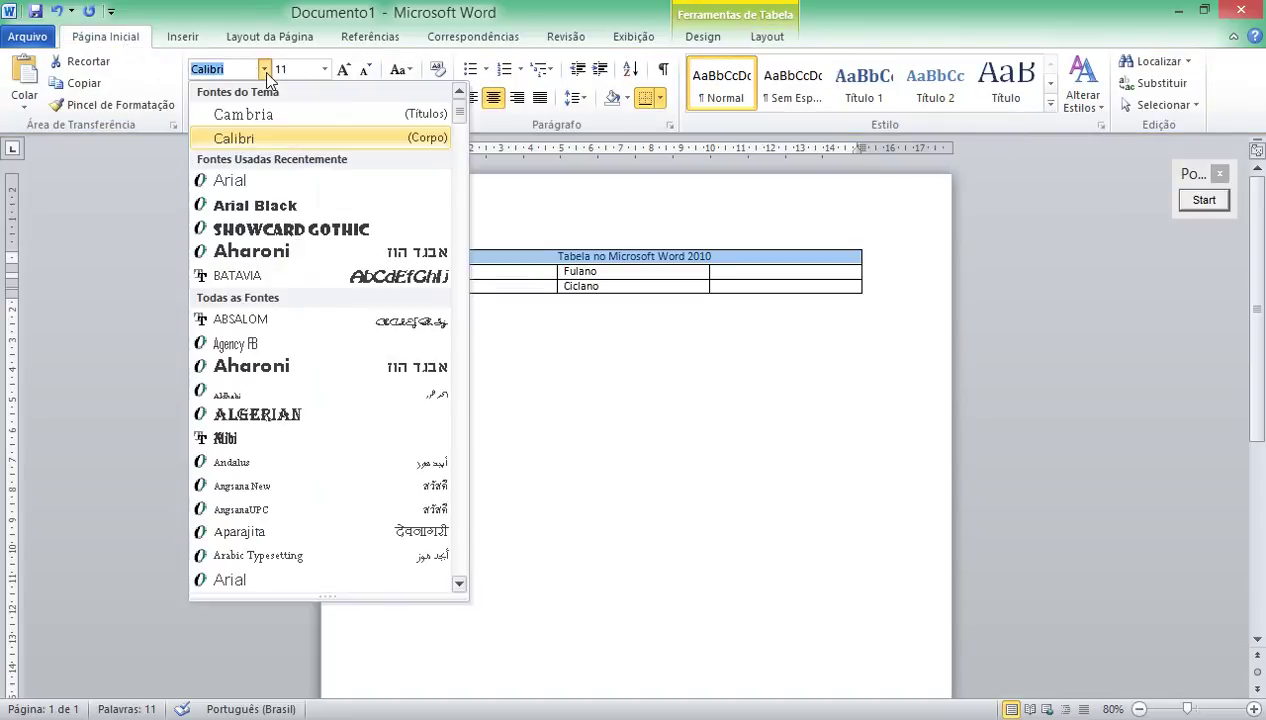
pyautogui.click(273, 190)
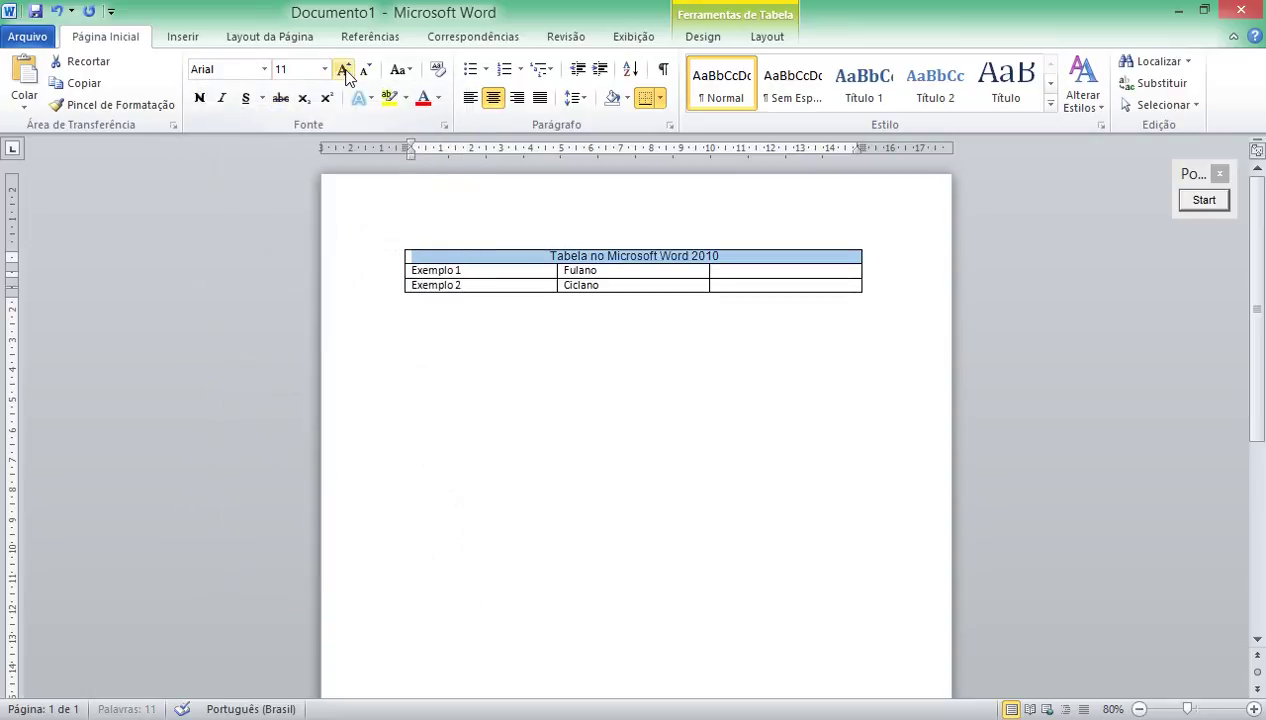
pyautogui.click(325, 69)
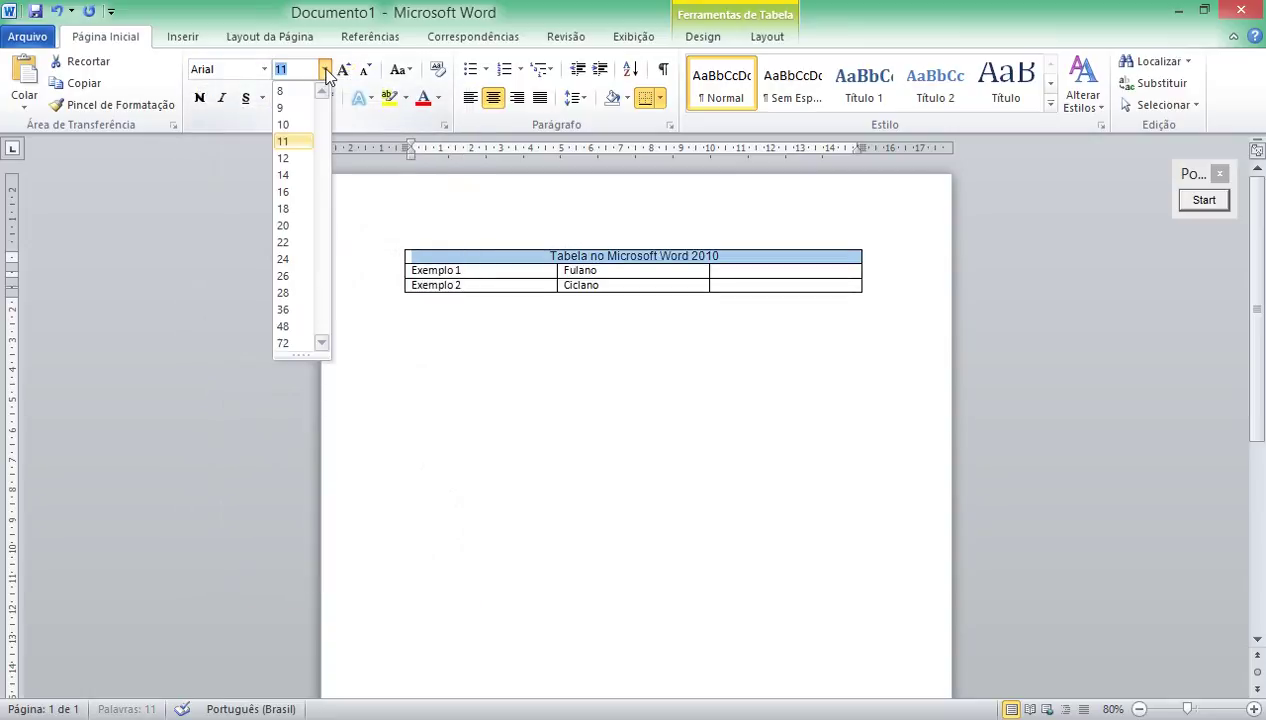
pyautogui.click(305, 194)
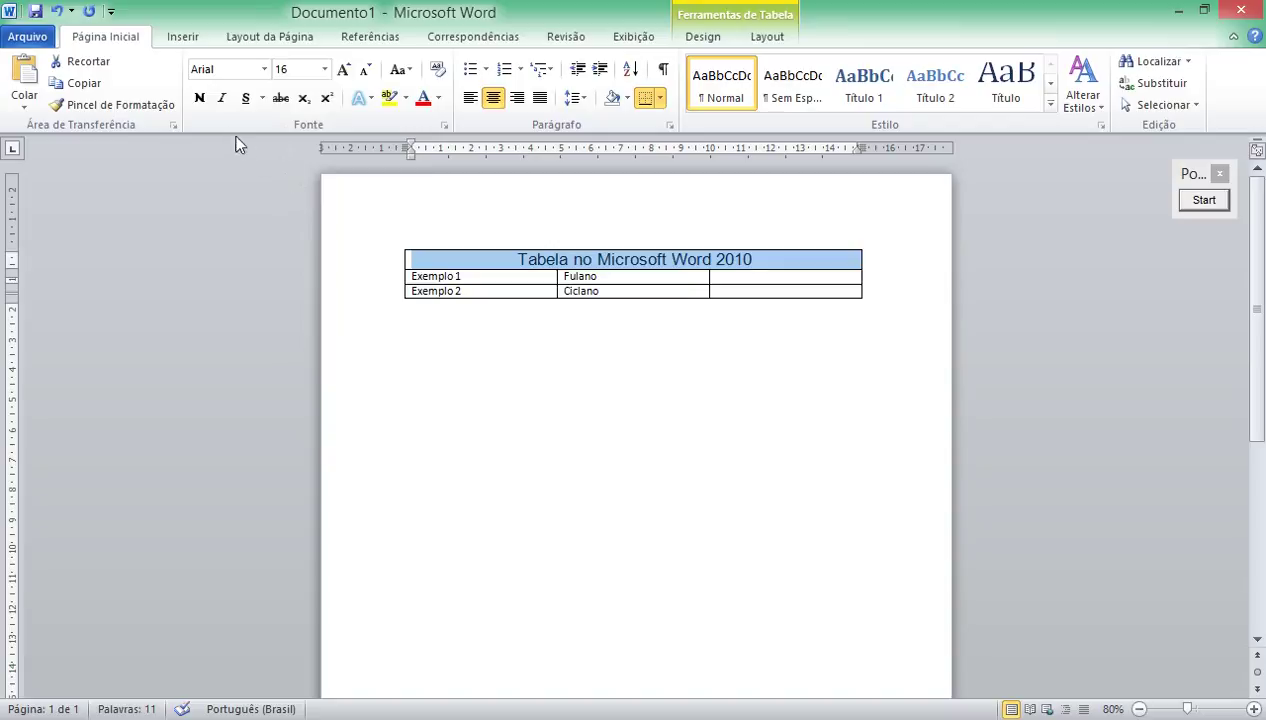
# Make the title text bold and colour it with the standard green.
pyautogui.click(199, 98)
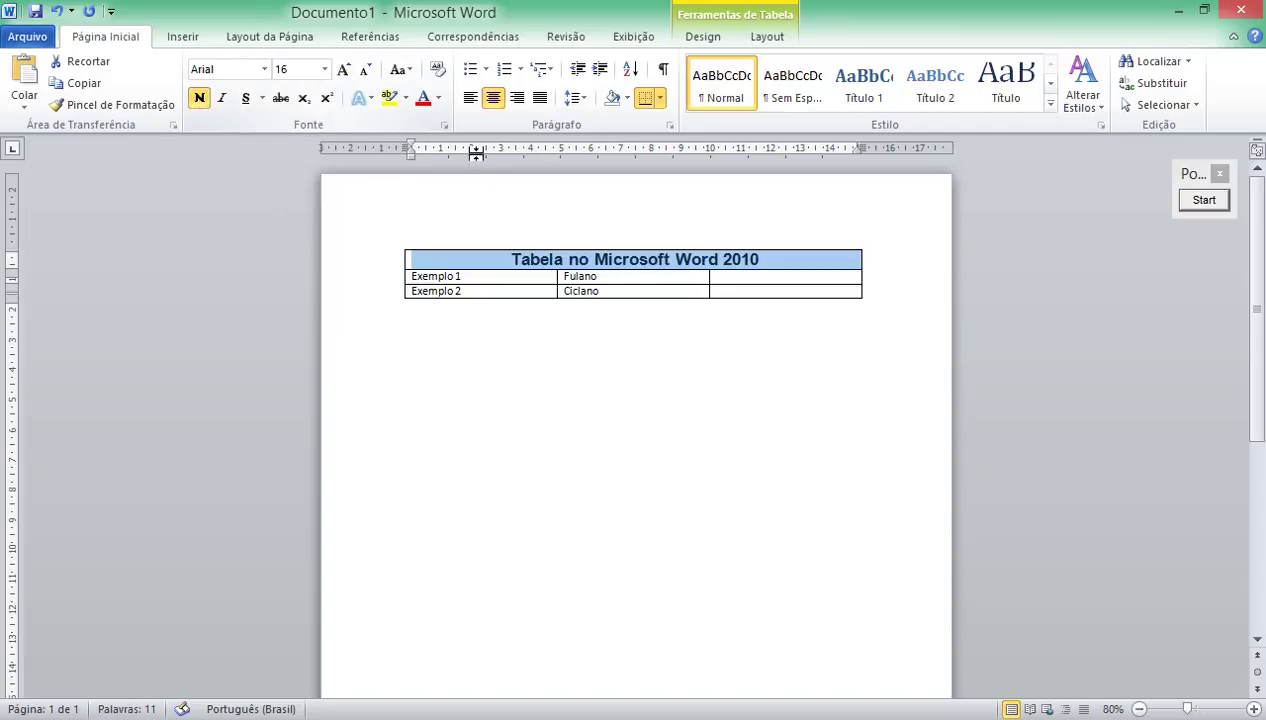
pyautogui.click(439, 98)
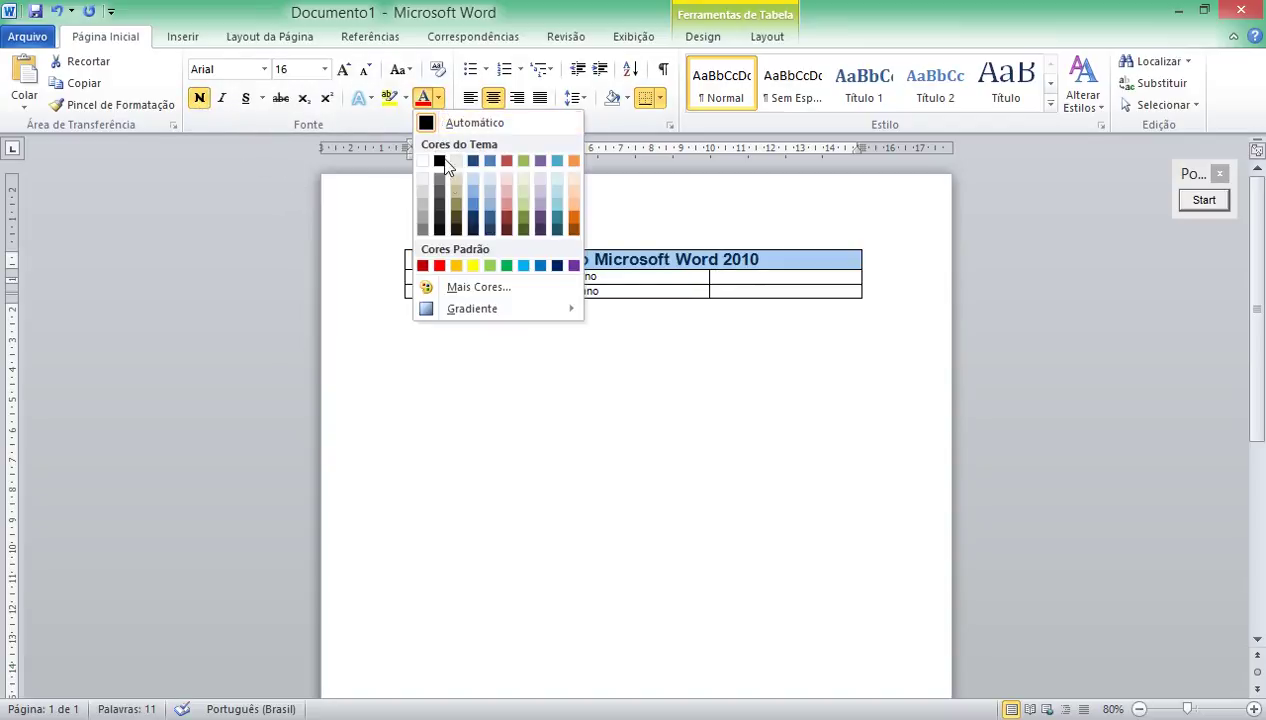
pyautogui.click(506, 266)
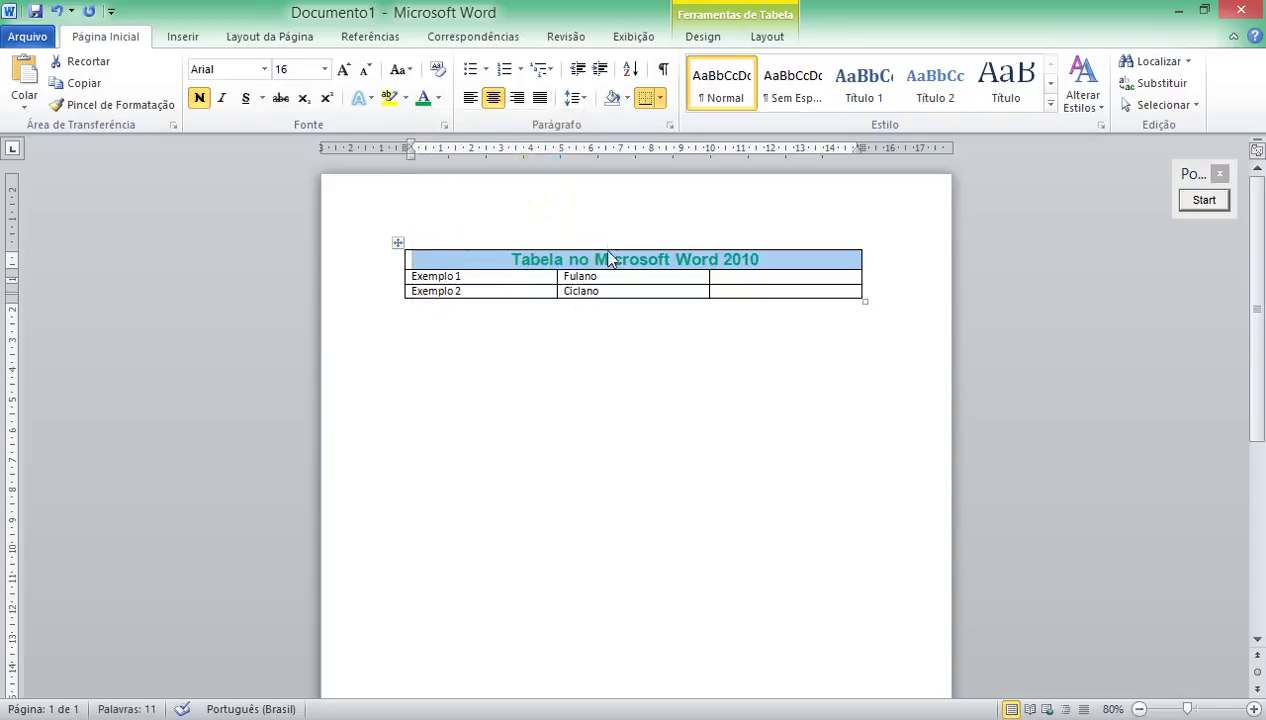
# Shade the title row's cell with the standard yellow colour.
pyautogui.click(775, 40)
pyautogui.click(705, 42)
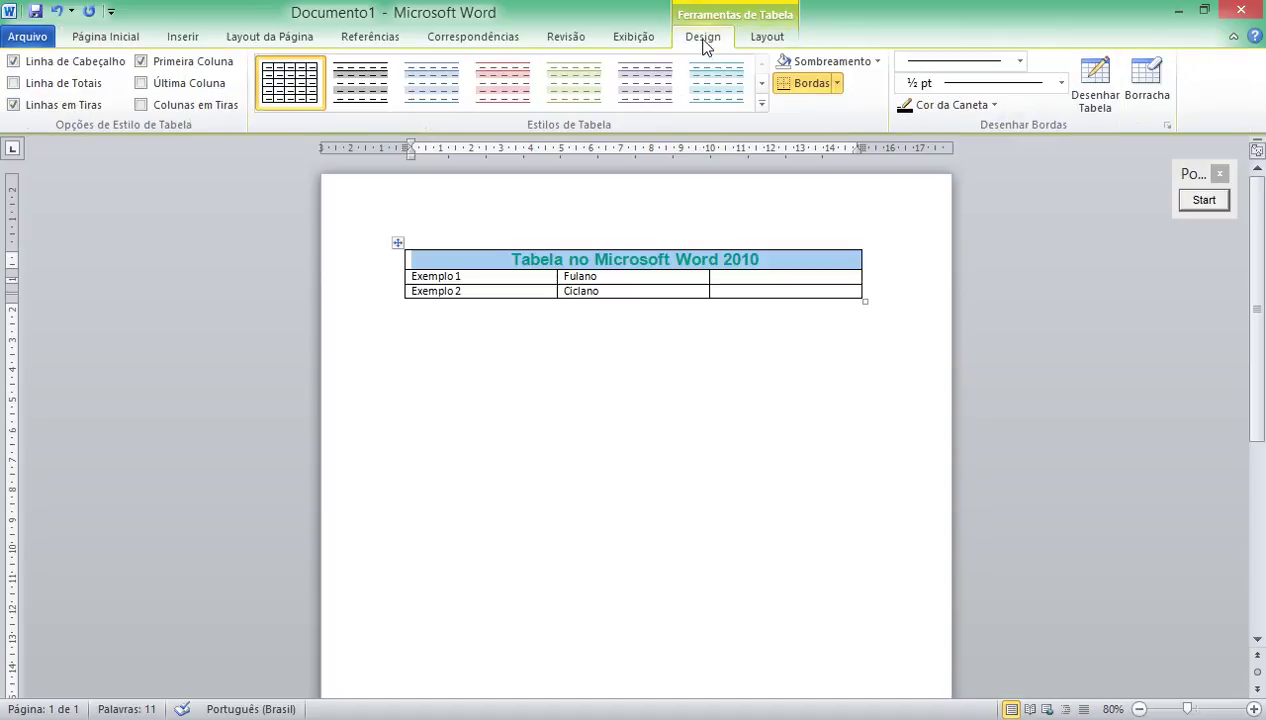
pyautogui.click(879, 61)
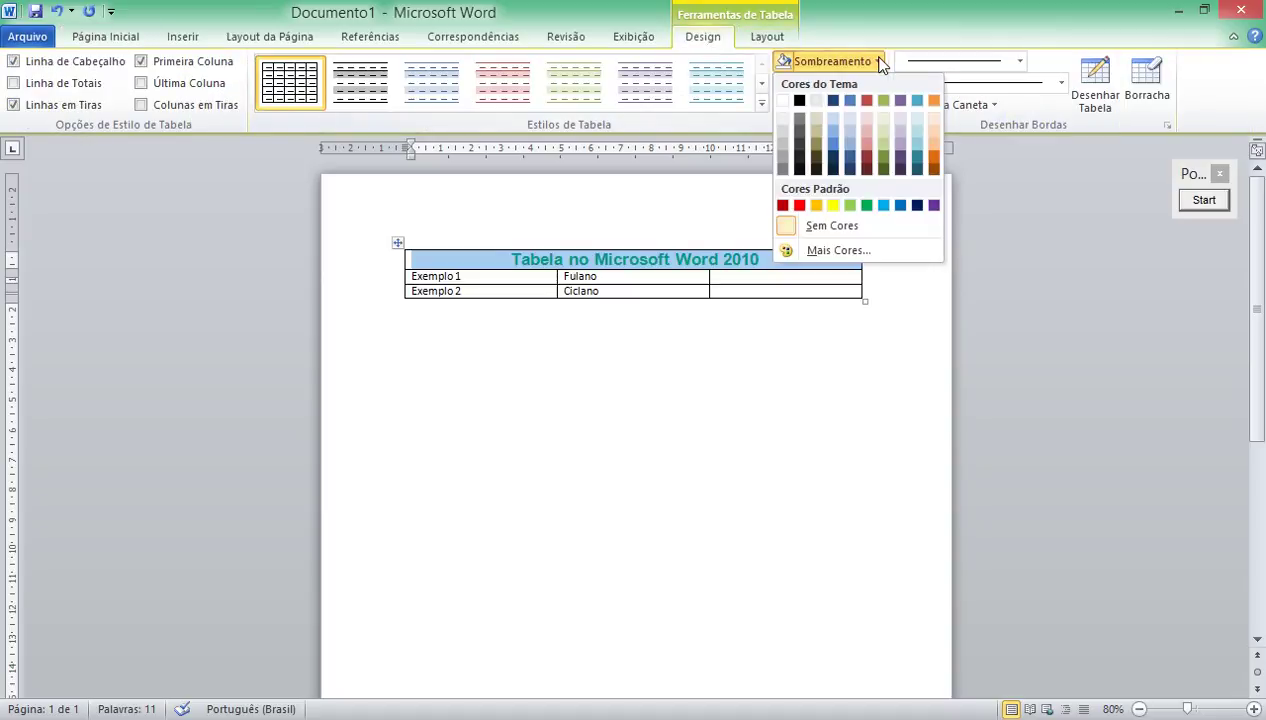
pyautogui.click(850, 205)
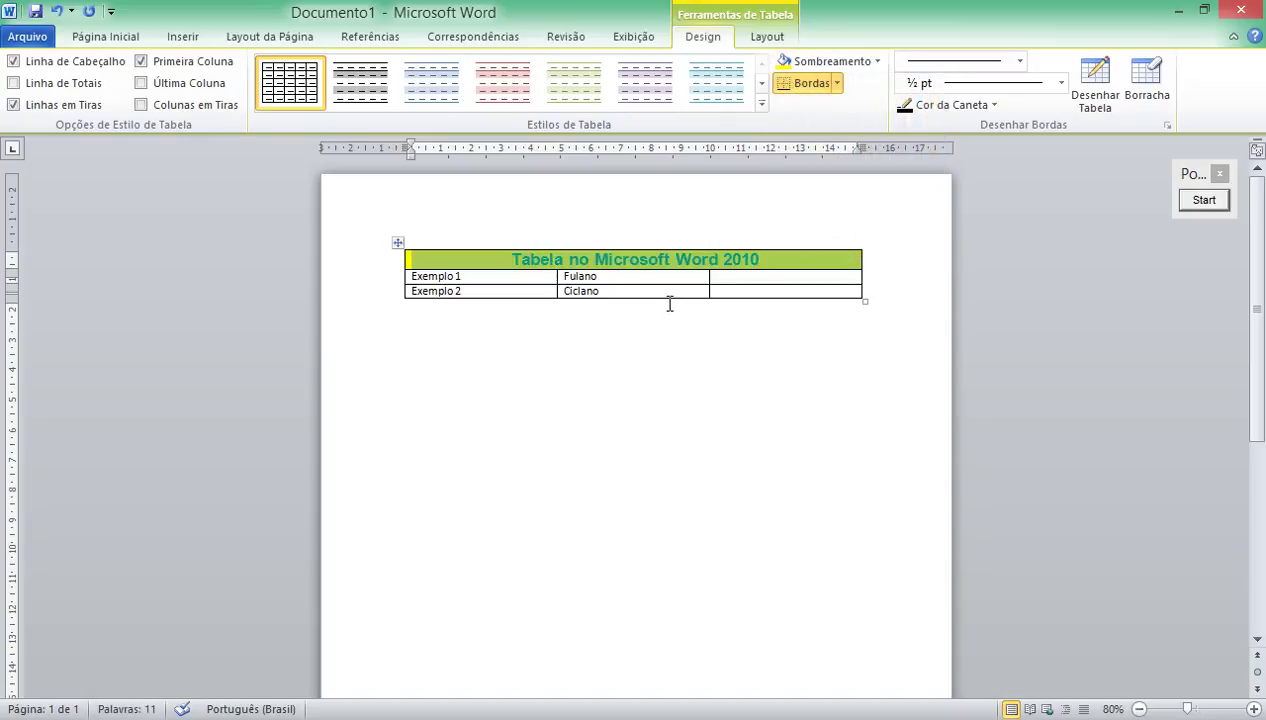
# Select the two rows below the title row and AutoFit the table to its contents.
pyautogui.click(769, 37)
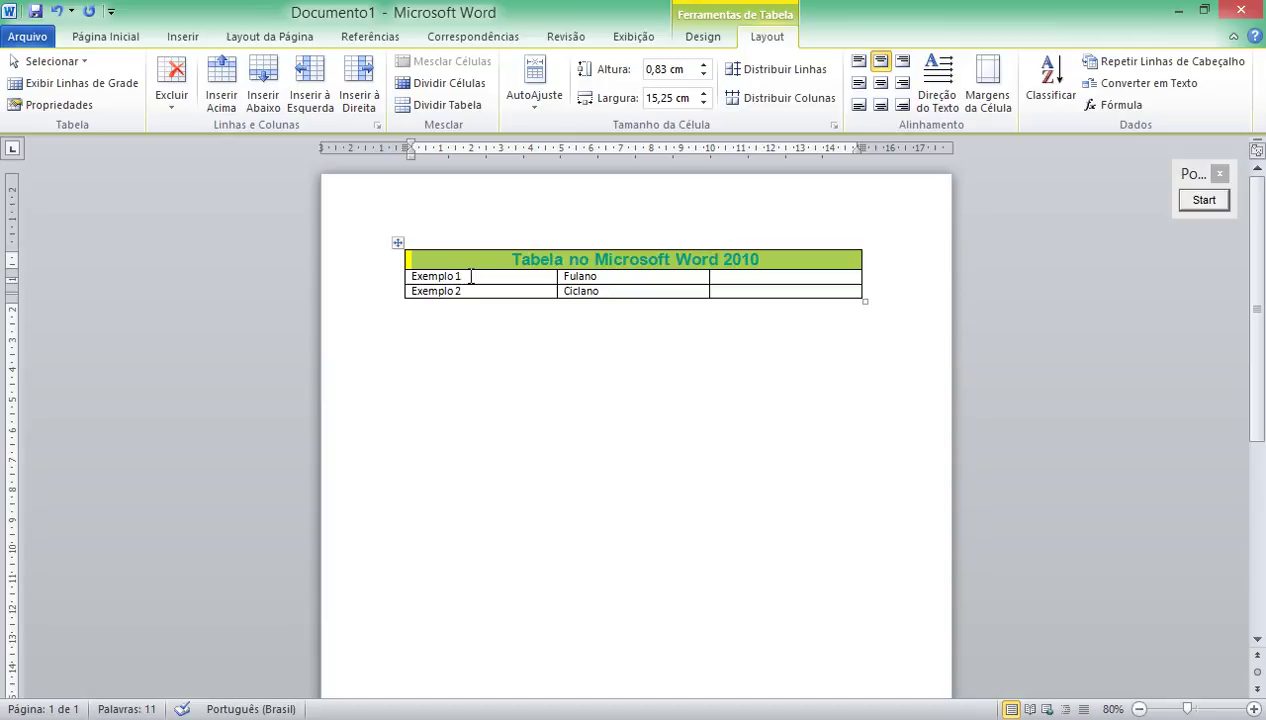
pyautogui.moveTo(387, 276); pyautogui.dragTo(377, 291)
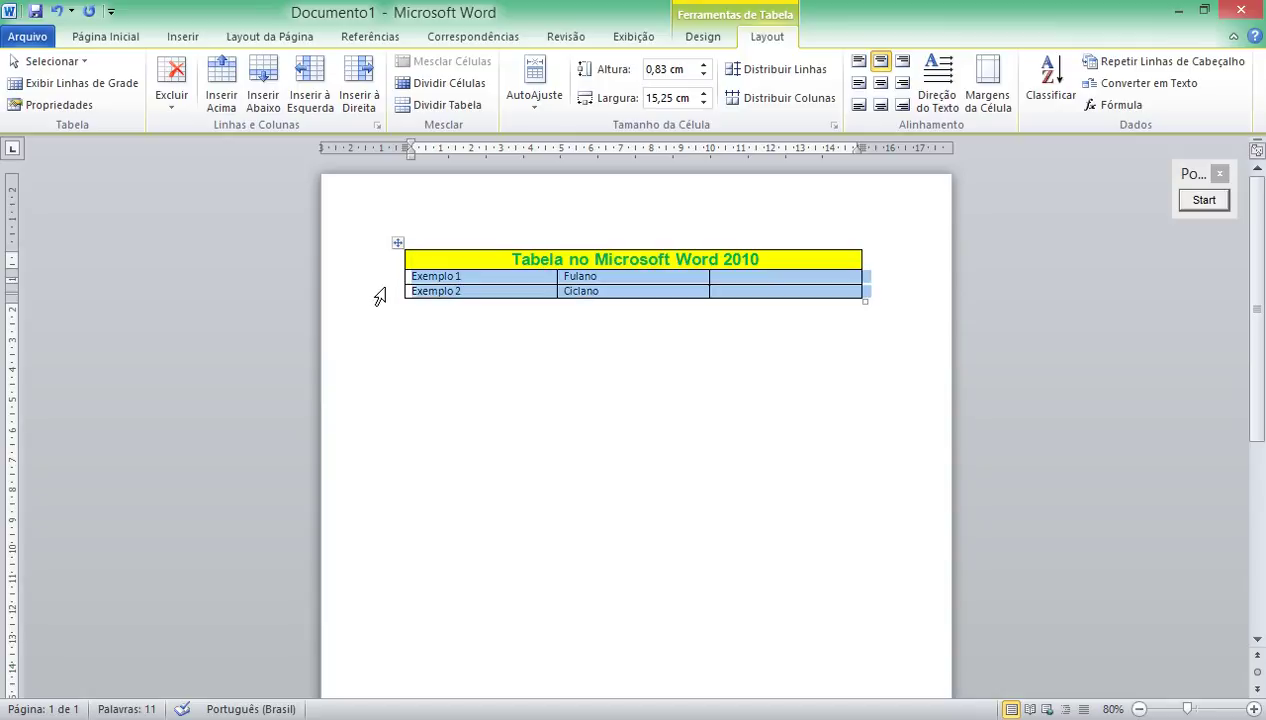
pyautogui.click(533, 100)
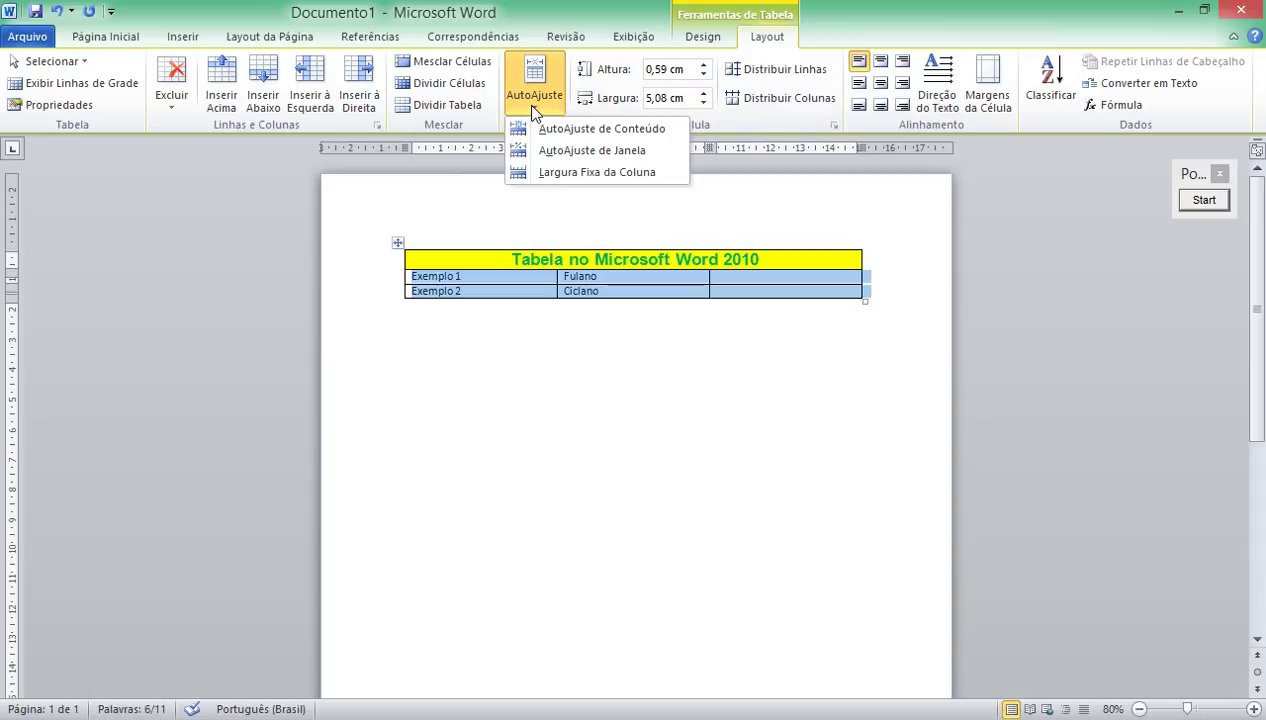
pyautogui.click(576, 130)
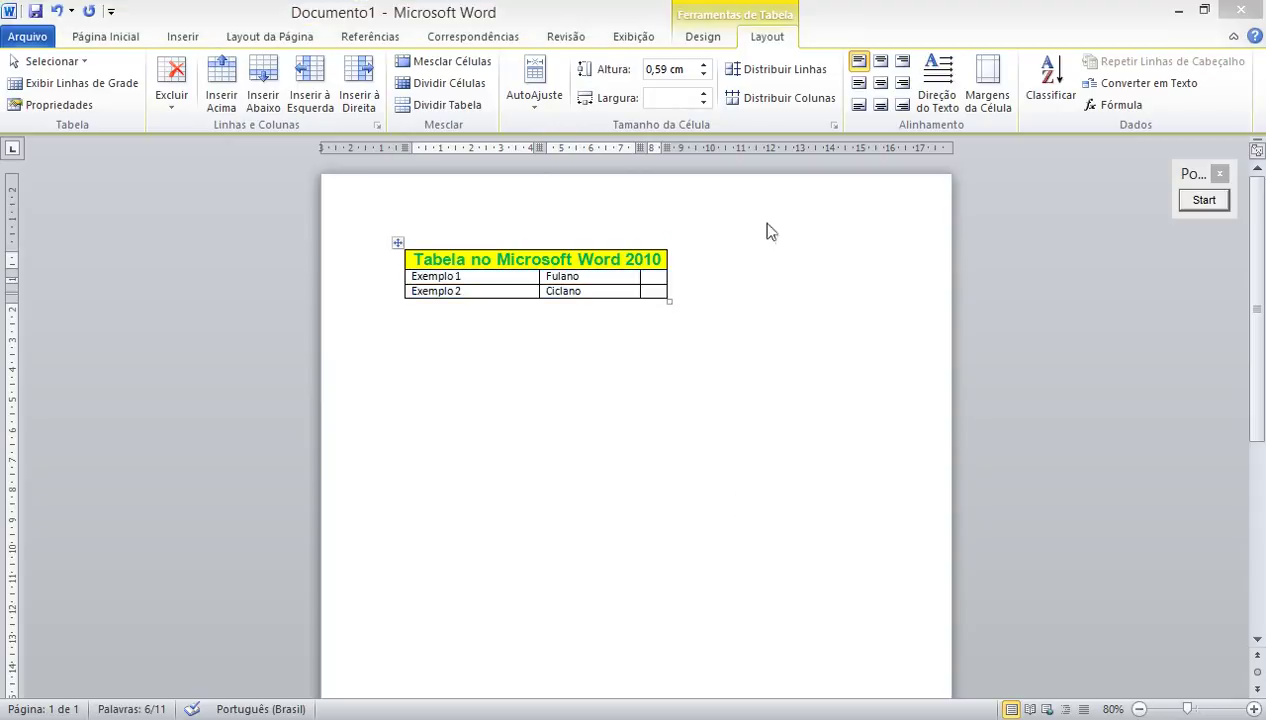
# Enter "Teste de Tabela de Word 2010" in the third cell of the "Exemplo 1" row.
pyautogui.click(655, 282)
pyautogui.click(651, 277)
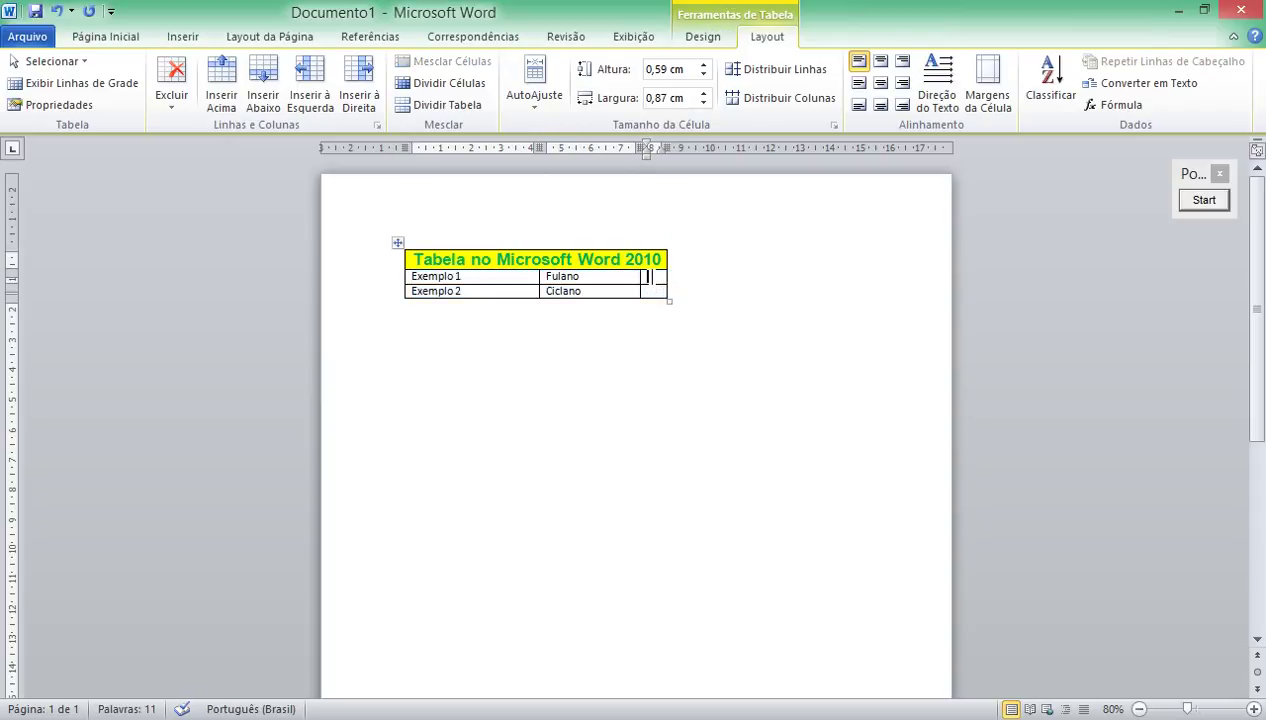
pyautogui.write('Te')
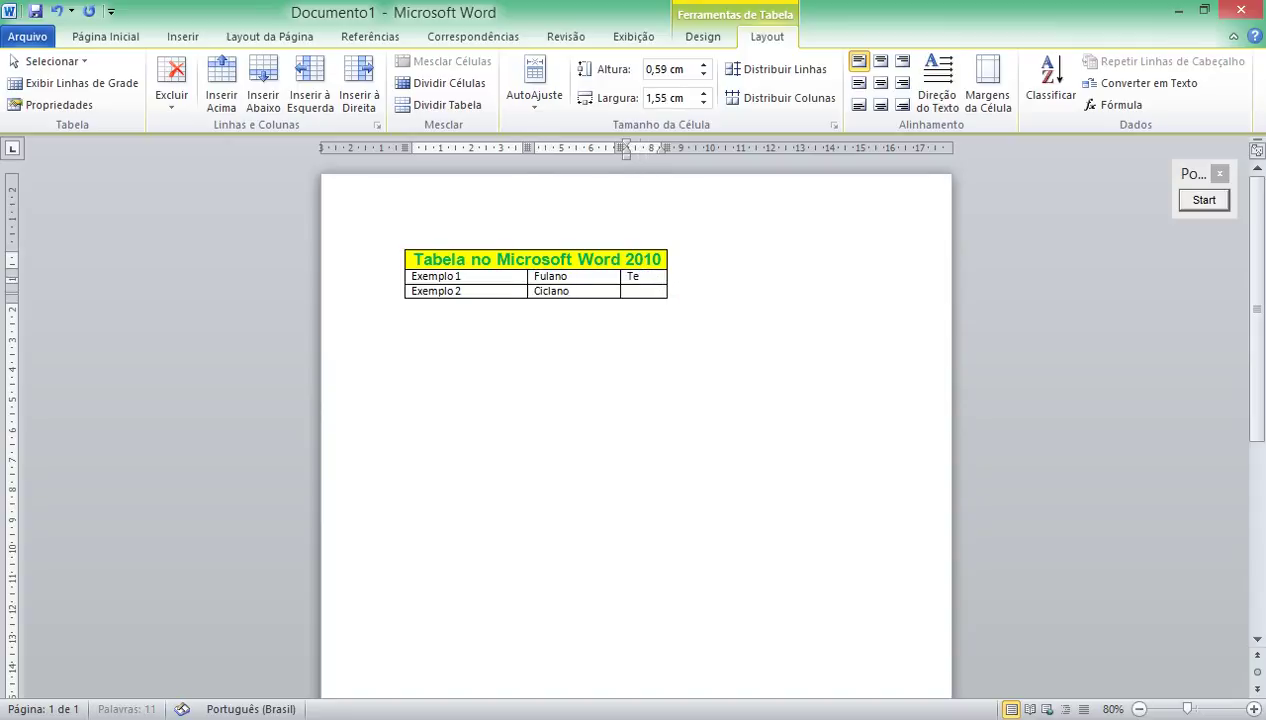
pyautogui.write('ste de Ta')
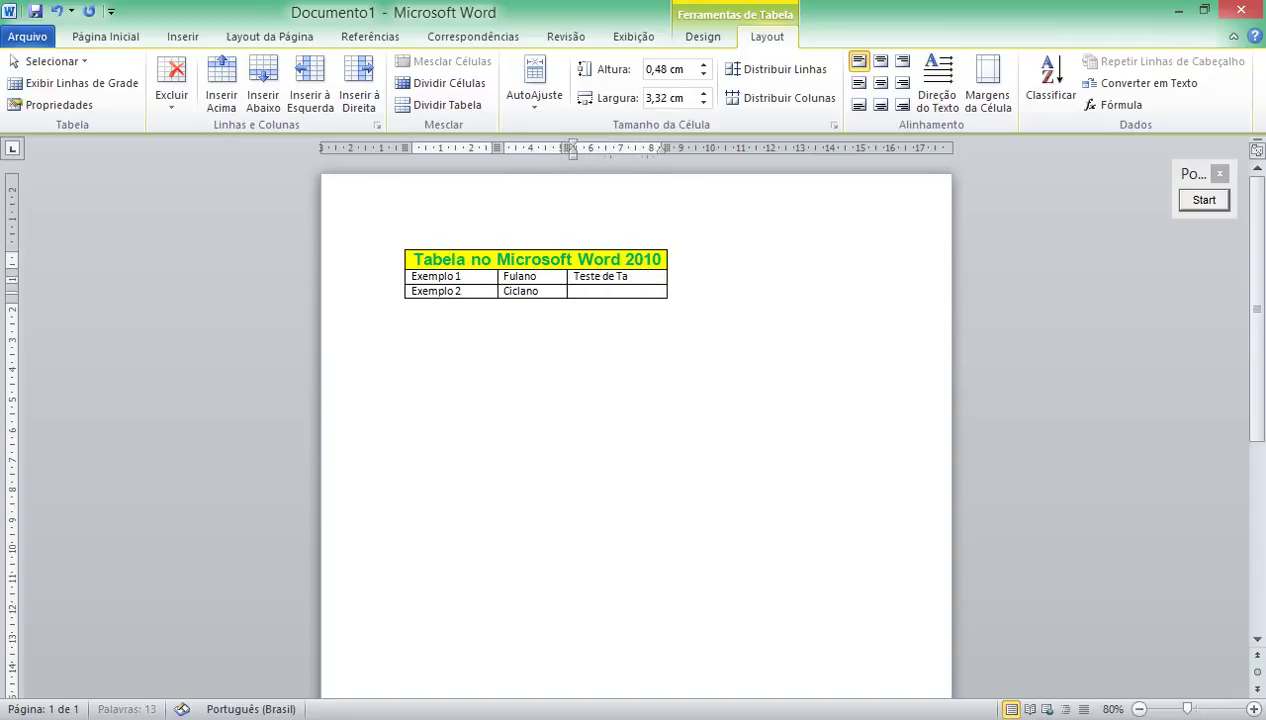
pyautogui.write('be')
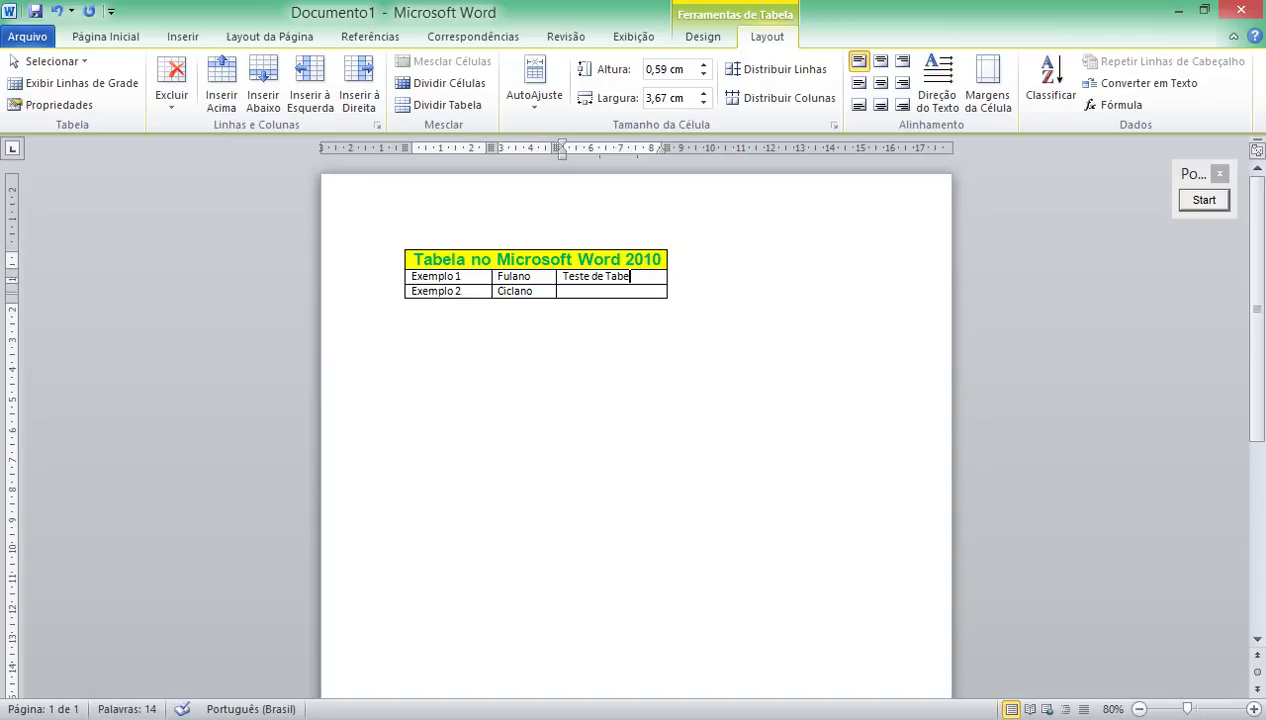
pyautogui.write('la de Word 2')
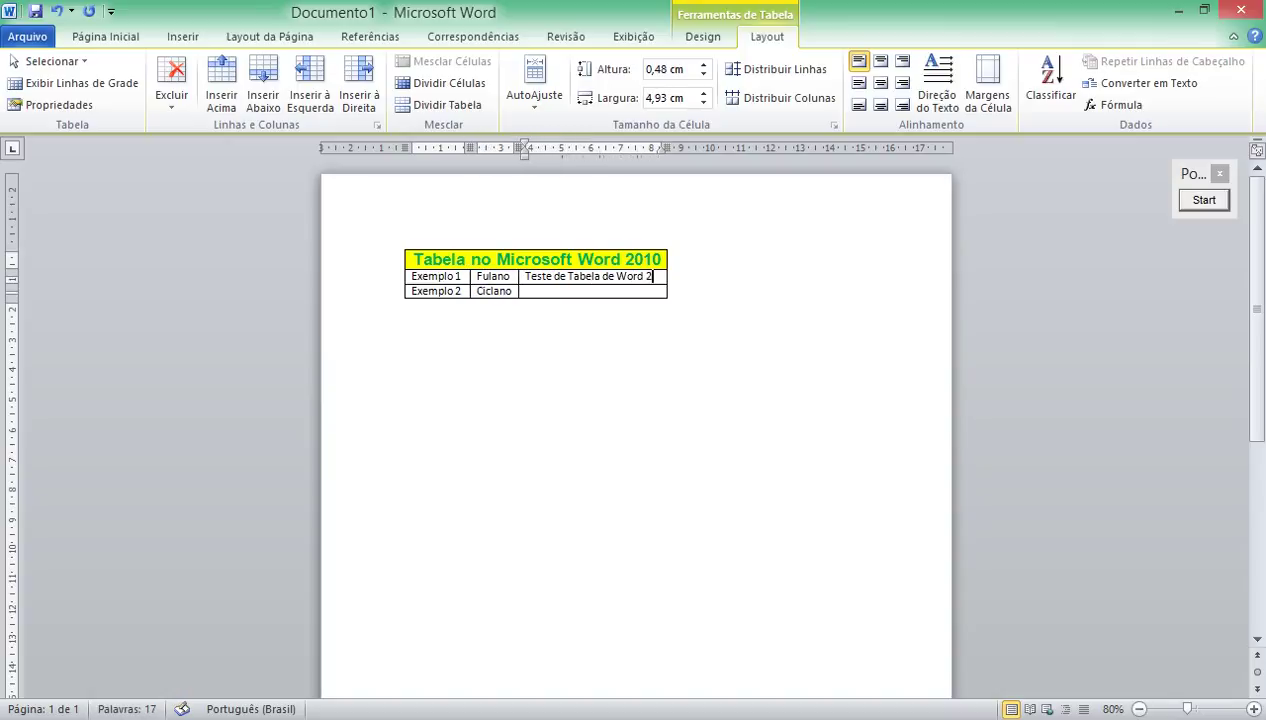
pyautogui.write('010')
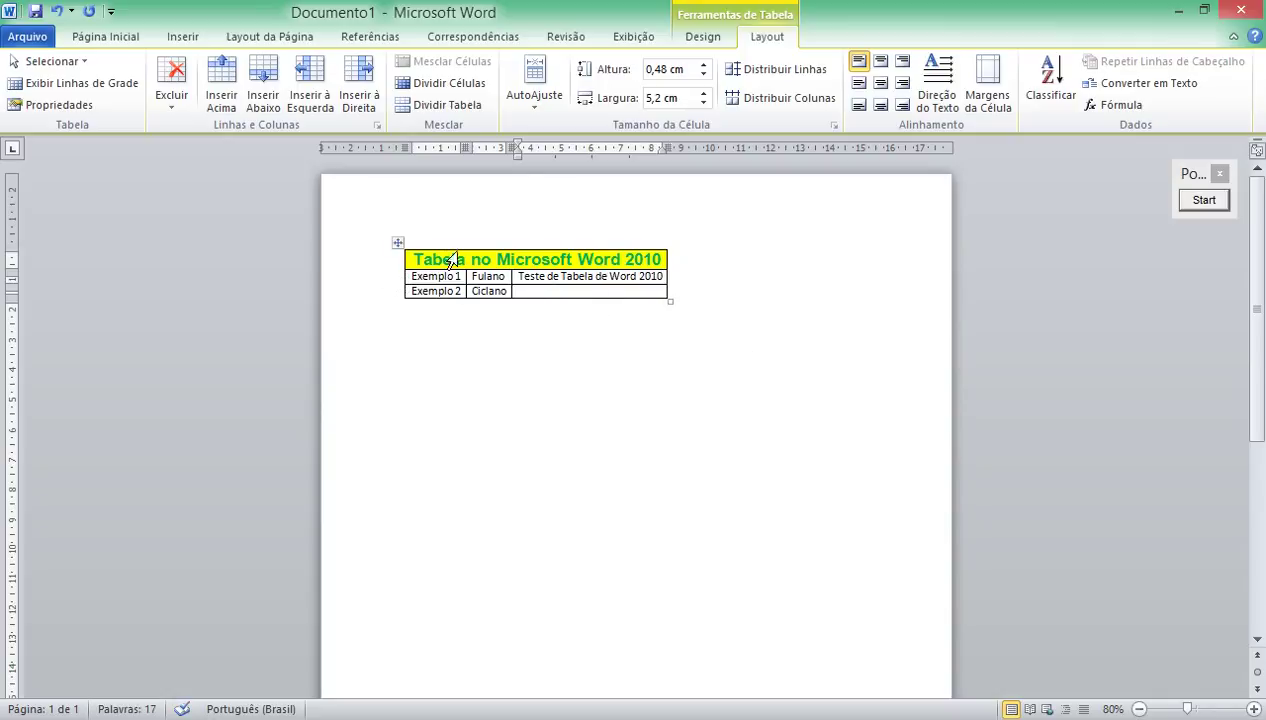
# Add the surnames after the first name in the second cell of the "Exemplo 1" row.
pyautogui.click(508, 276)
pyautogui.write('da')
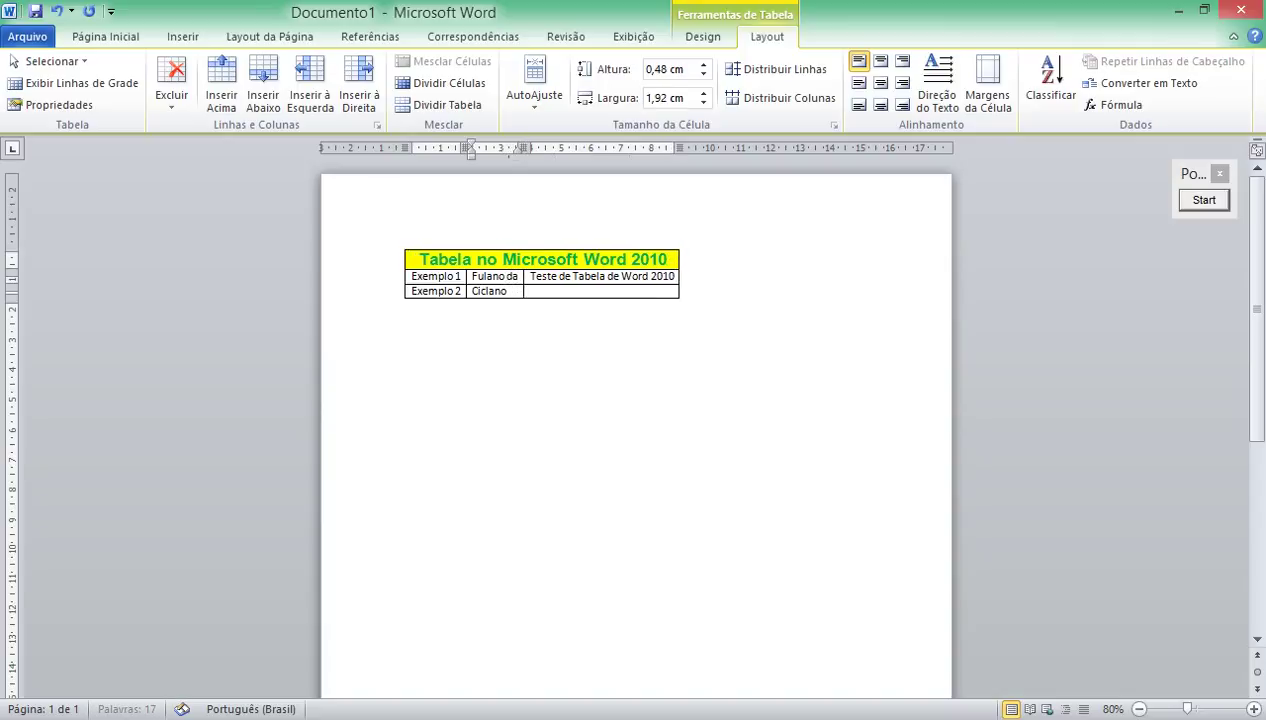
pyautogui.write(' Silva')
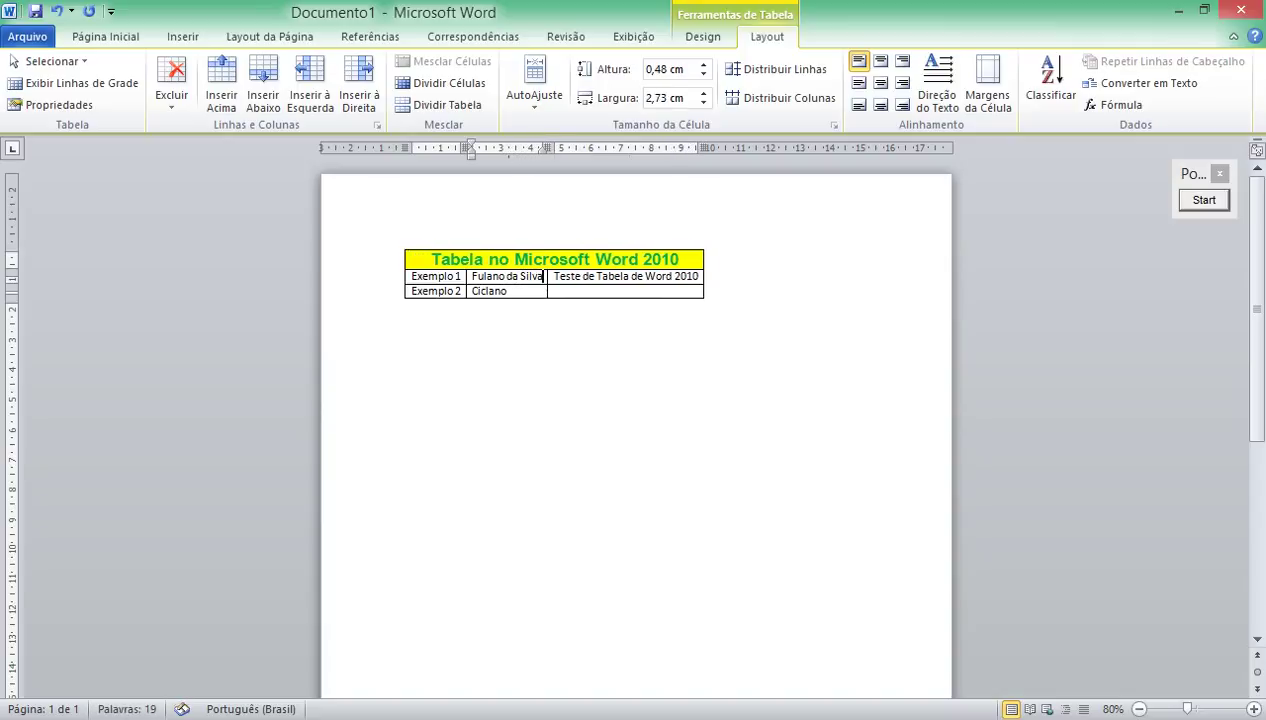
pyautogui.write(' Albuque')
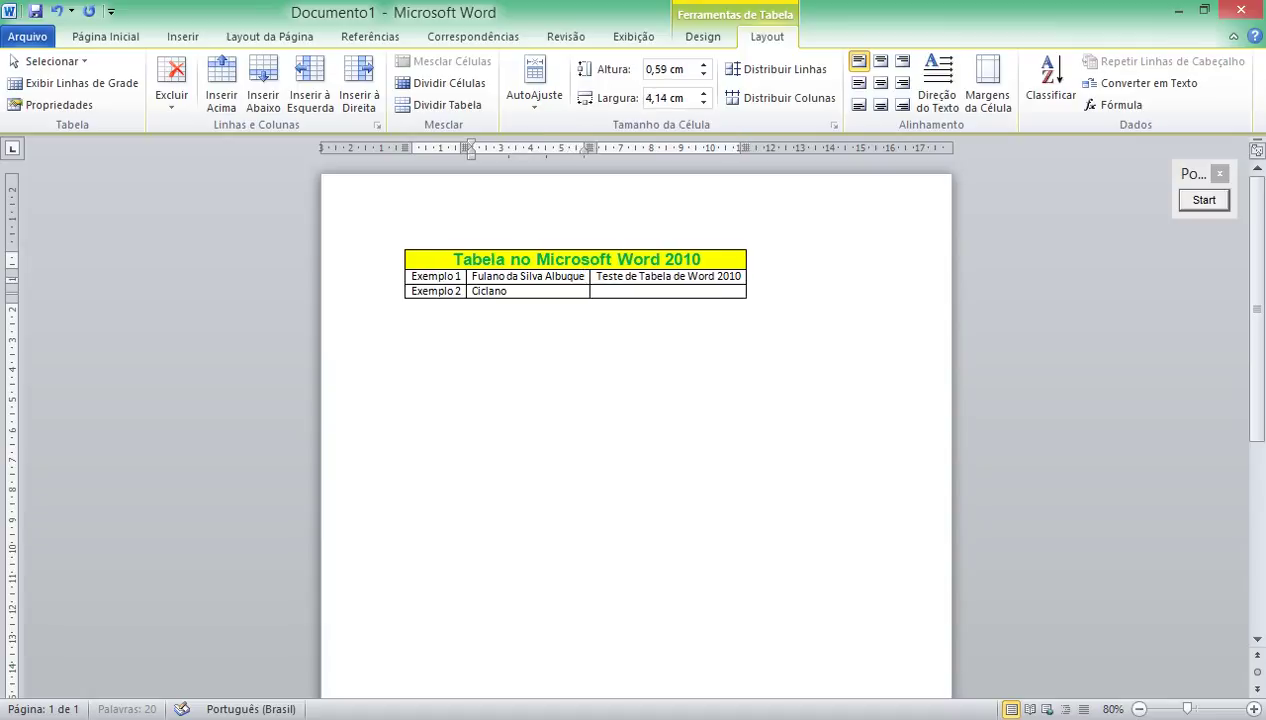
pyautogui.write('rque')
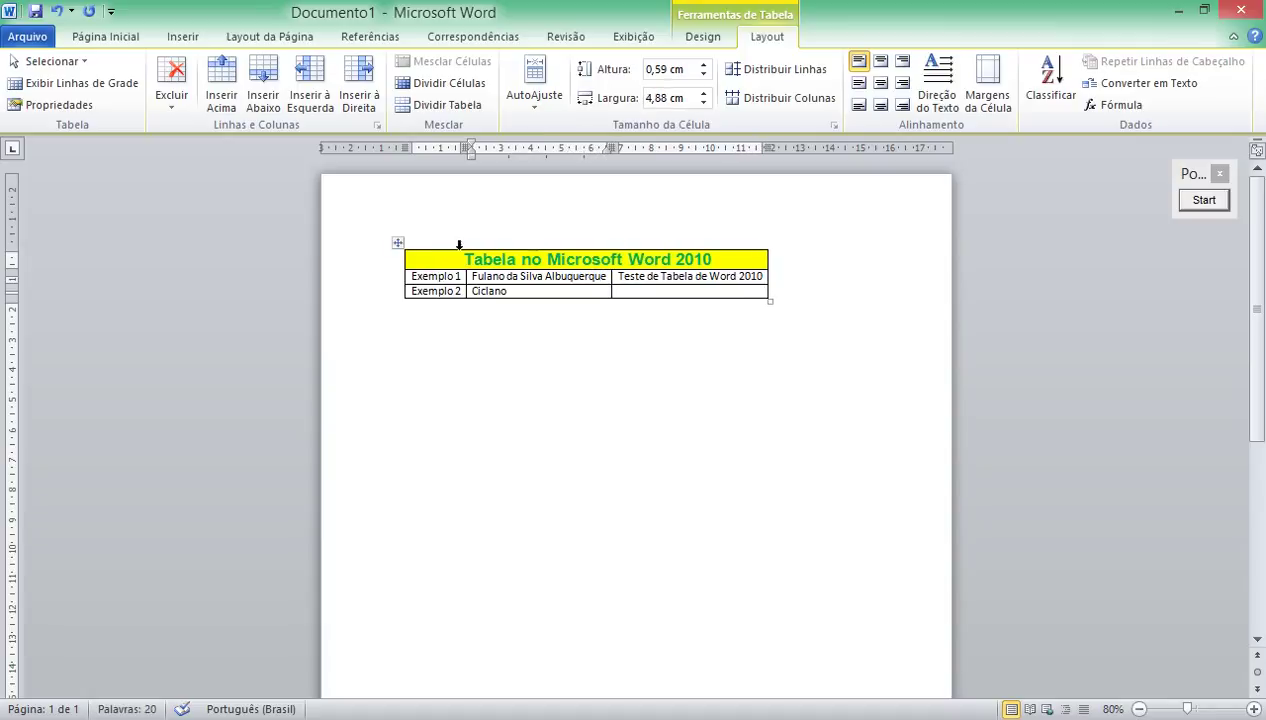
# Select the whole table and centre it horizontally on the page.
pyautogui.click(397, 242)
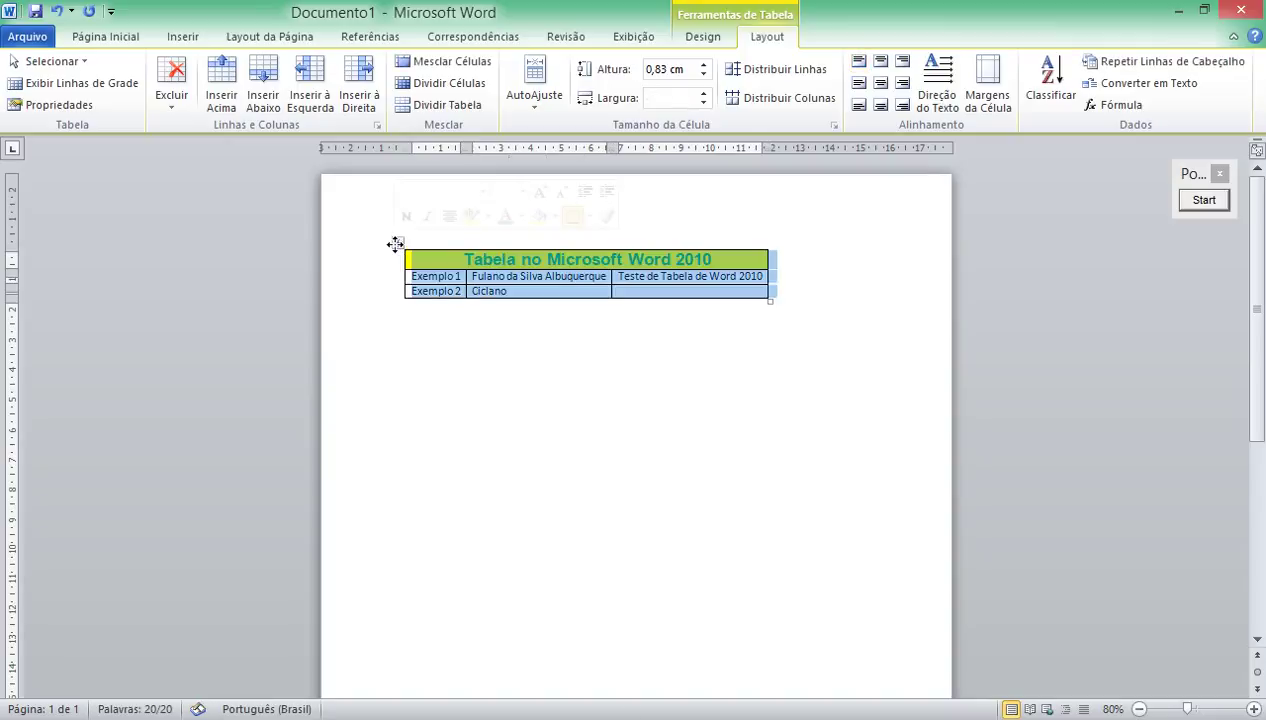
pyautogui.click(127, 36)
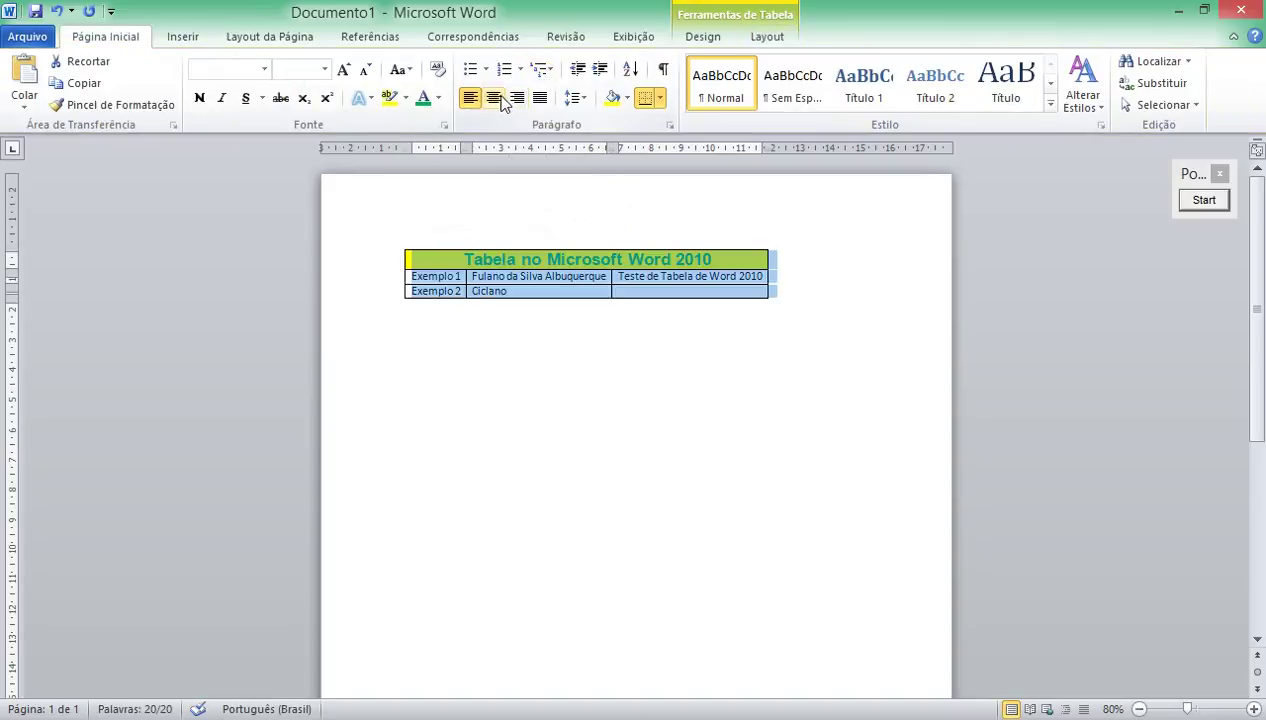
pyautogui.click(494, 97)
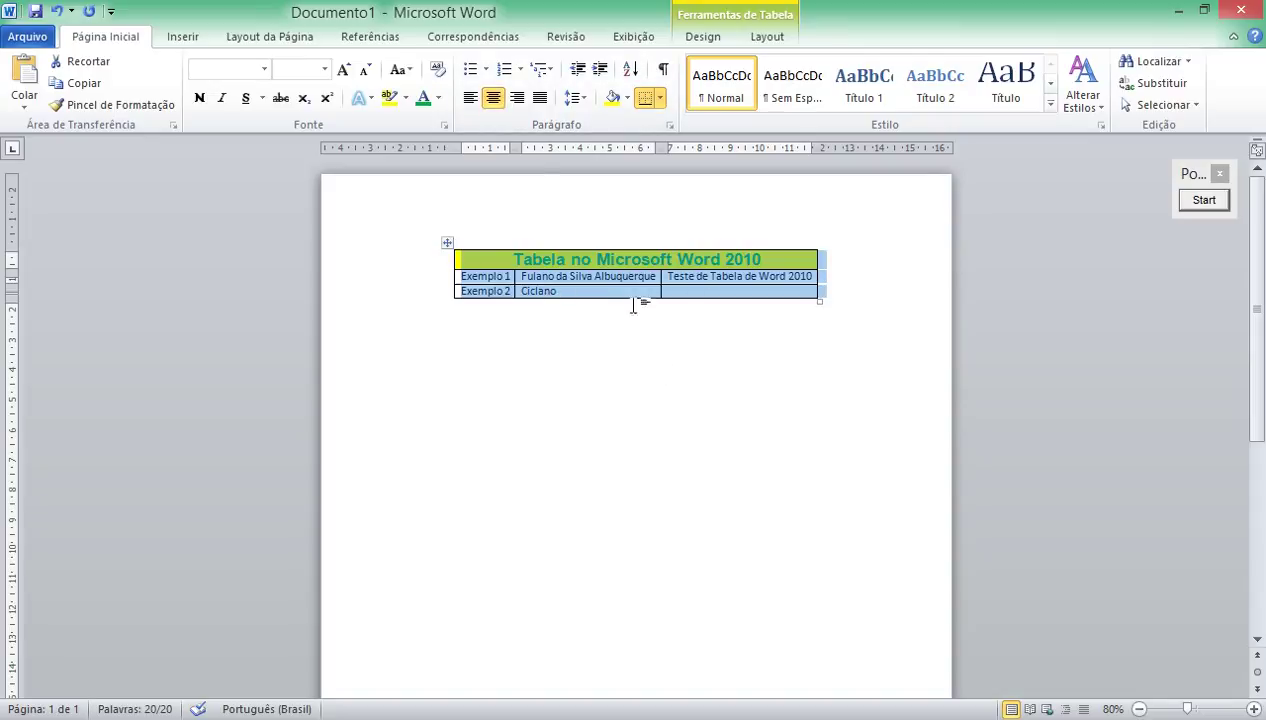
# Add two blank lines below the first table and insert a new table with five columns and five rows.
pyautogui.click(812, 312)
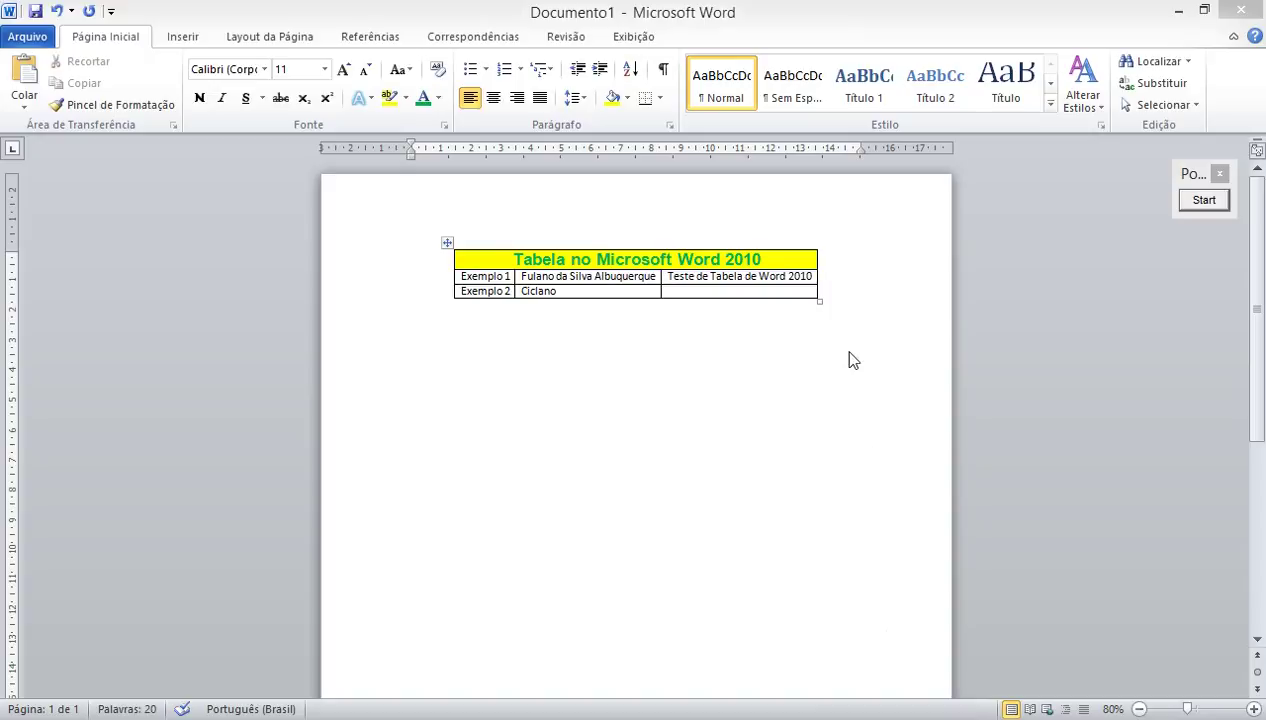
pyautogui.press('Return')
pyautogui.press('Return')
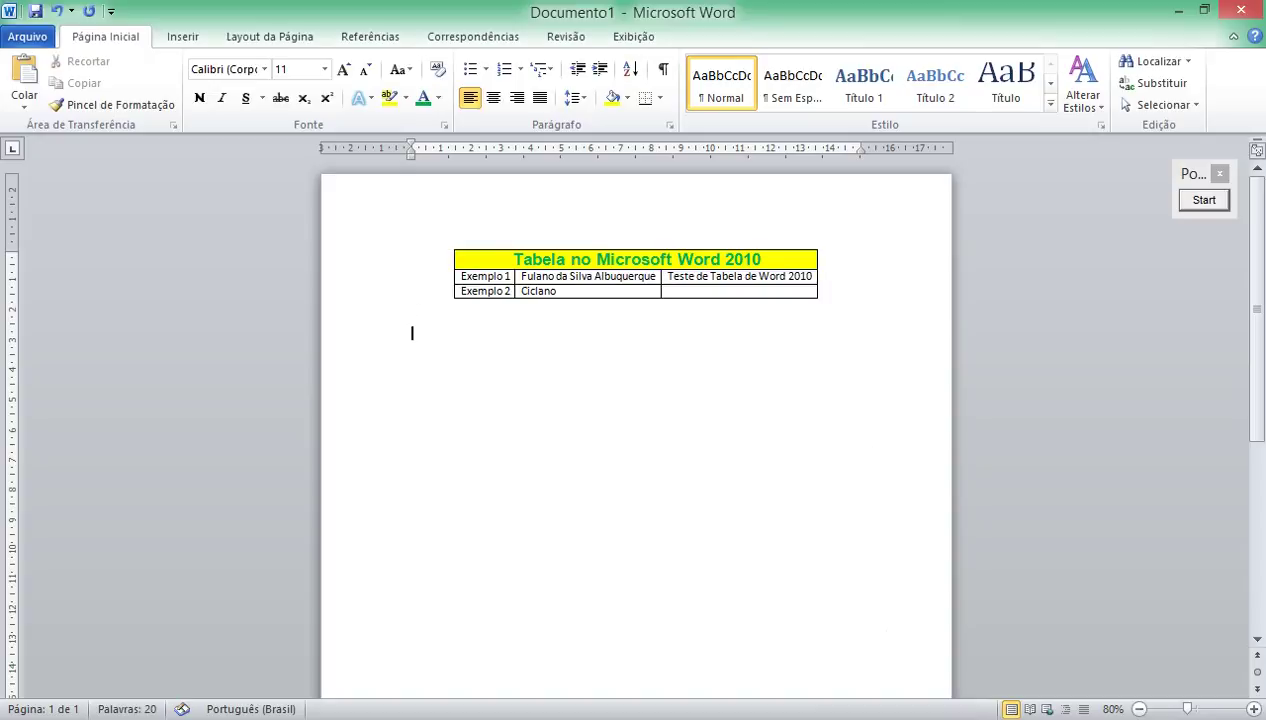
pyautogui.click(182, 36)
pyautogui.click(192, 103)
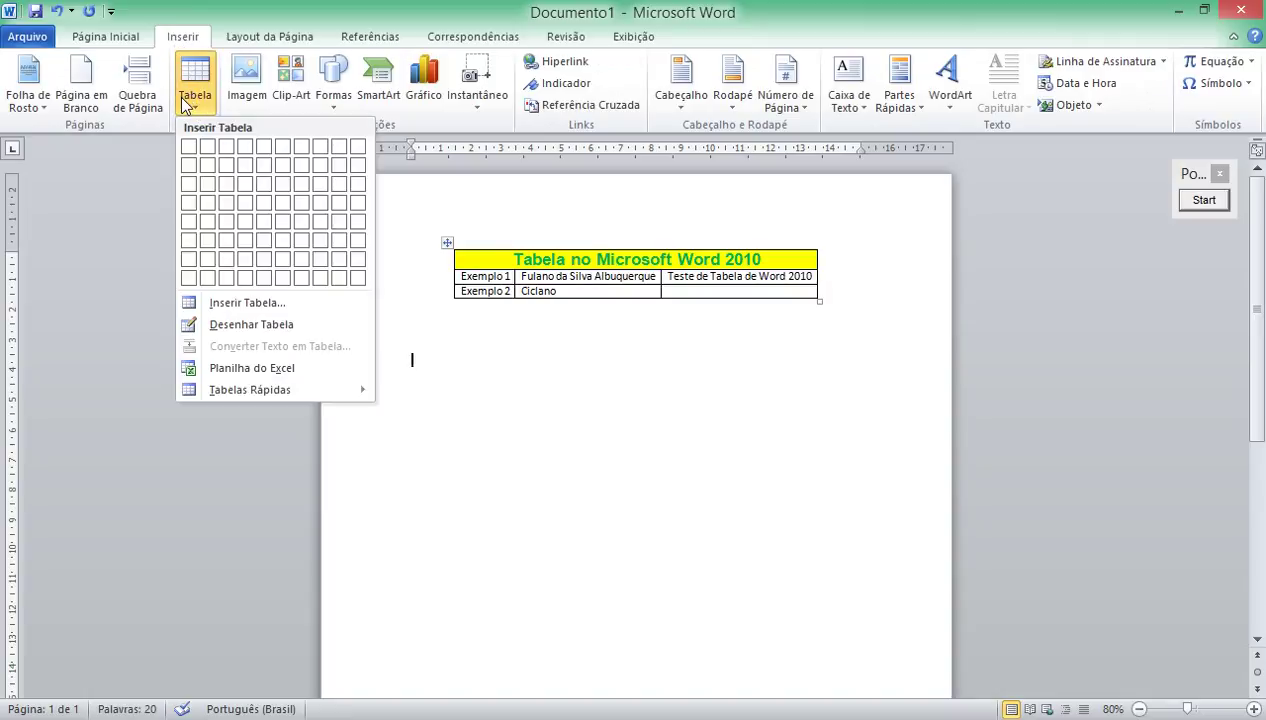
pyautogui.click(261, 214)
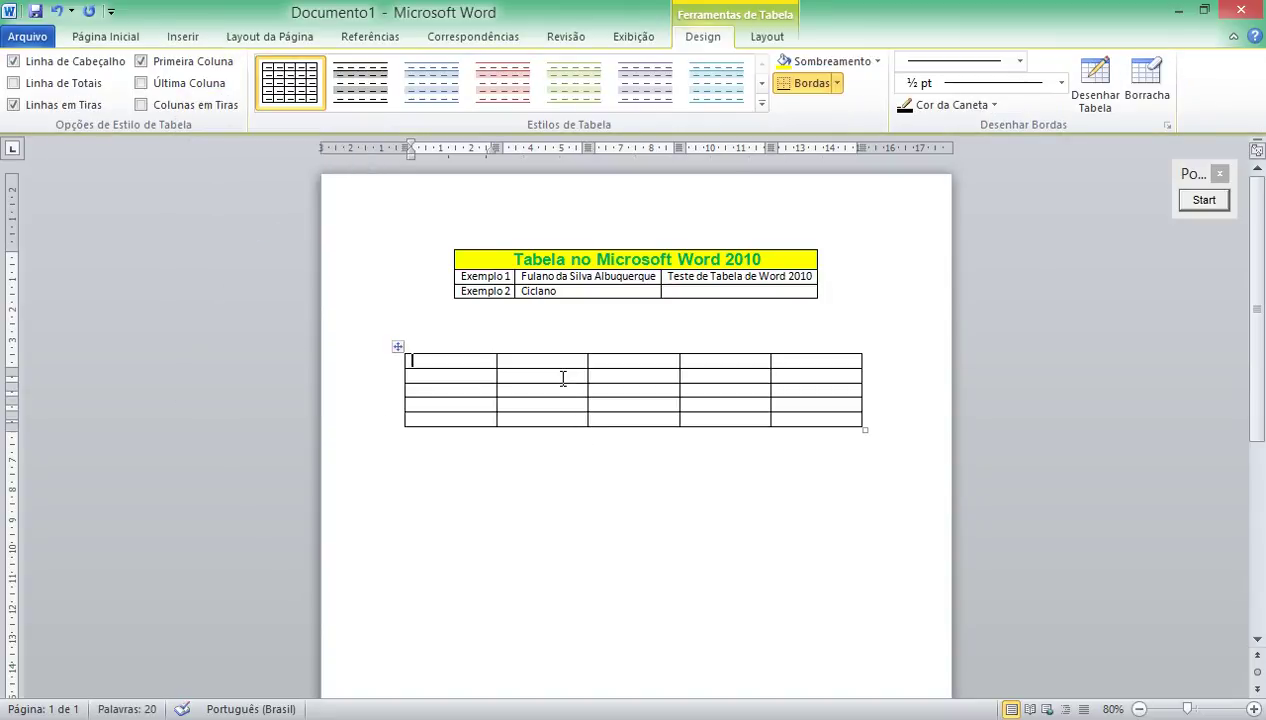
# Enter "Resultado de Notas do 1º Bimestre de 2014" in the first cell of the new table.
pyautogui.write('R')
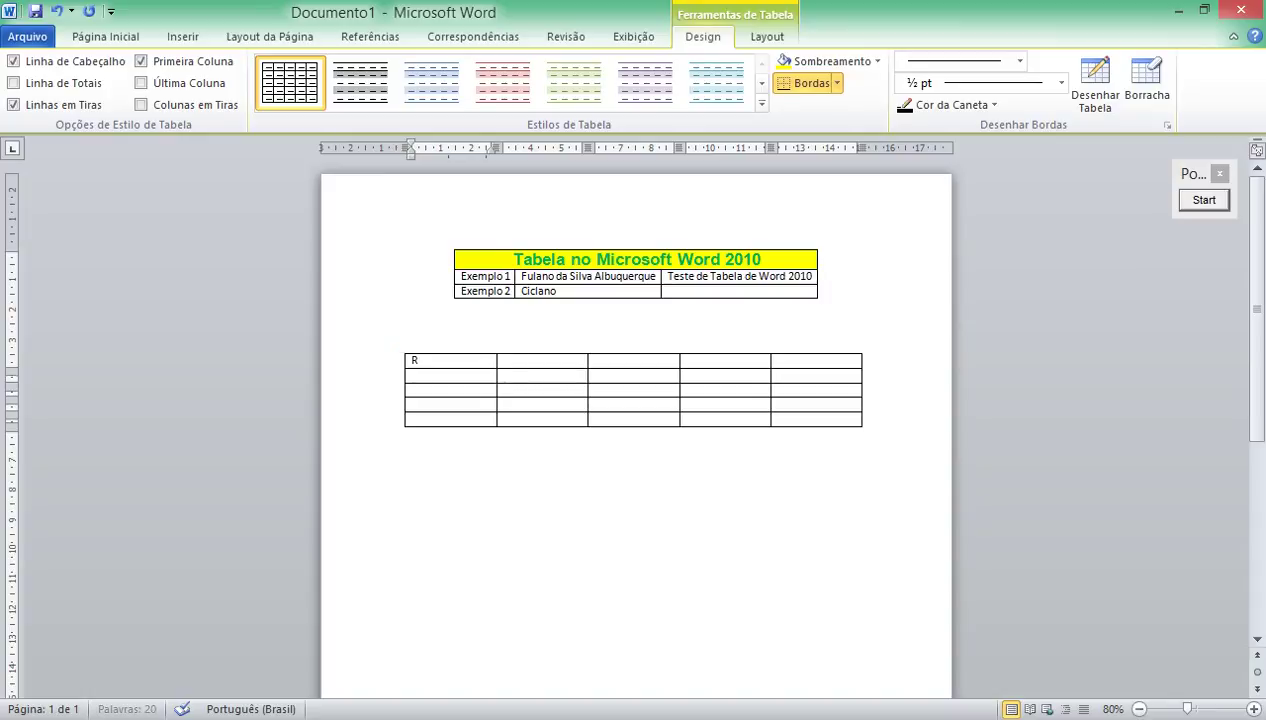
pyautogui.write('esultado de Notas do ')
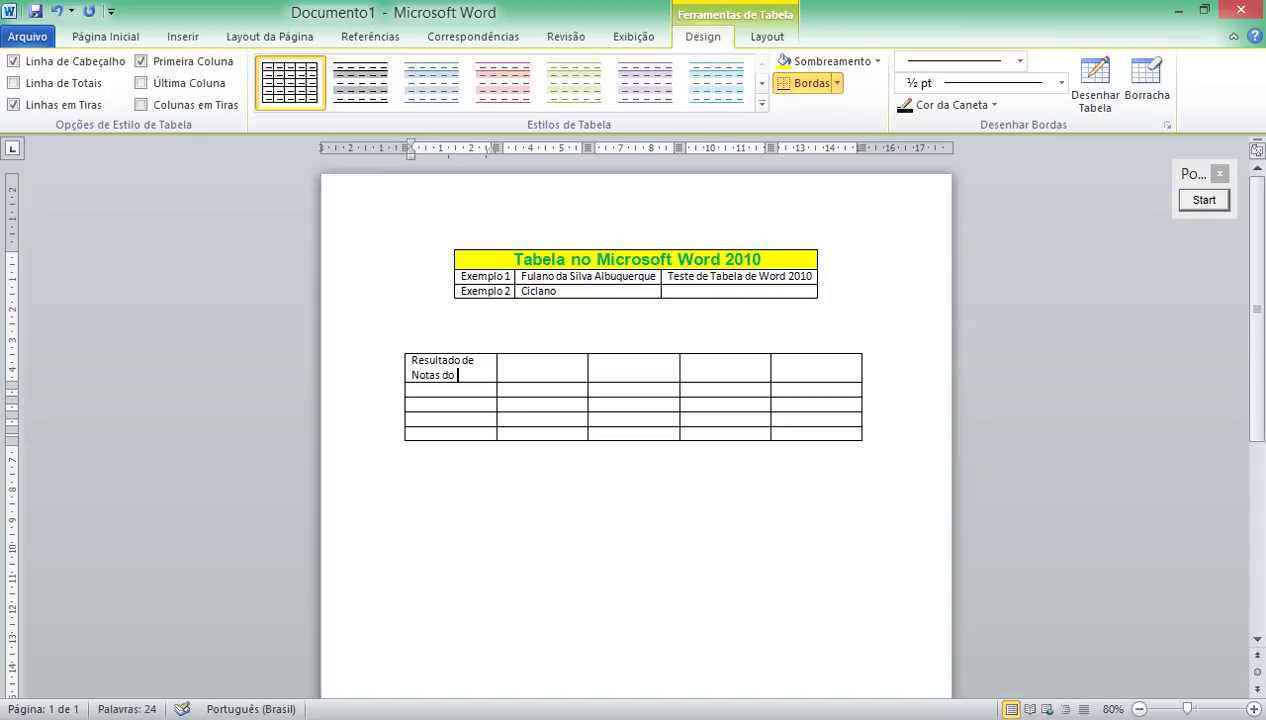
pyautogui.write('Bim')
pyautogui.write('1º')
pyautogui.write(' Bimes')
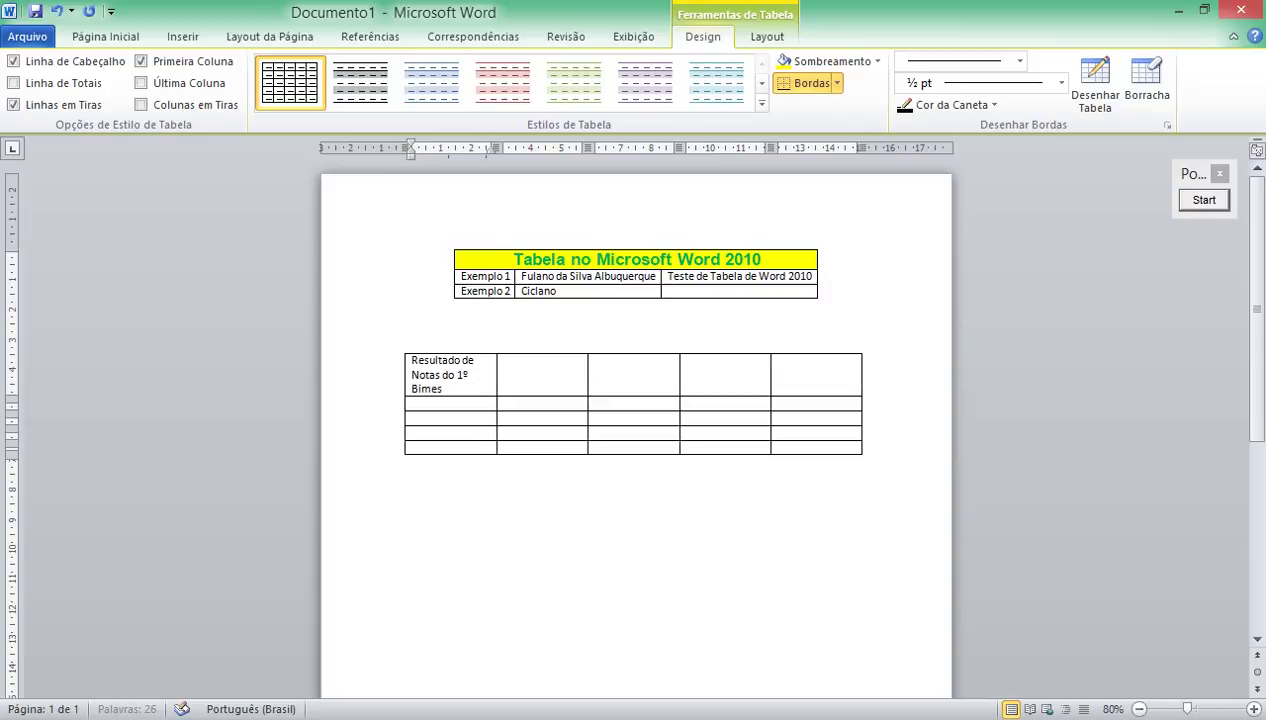
pyautogui.write('tre de 2014')
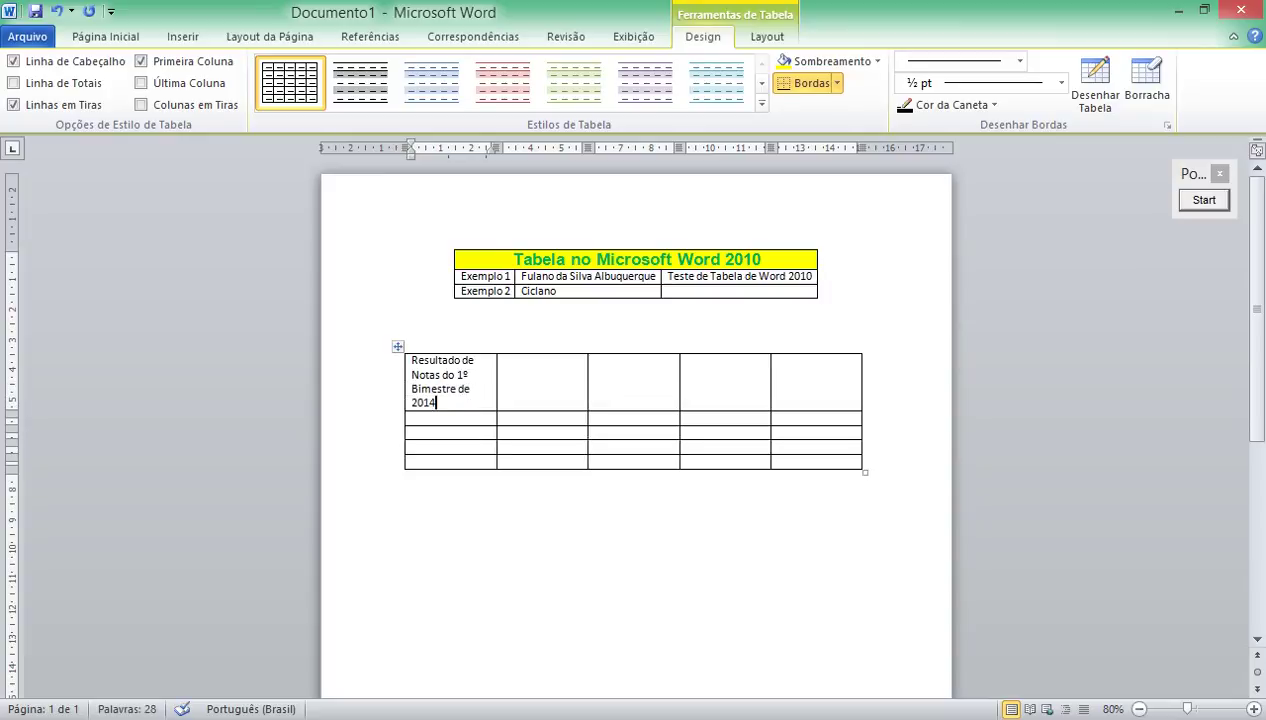
# Merge the five cells of the new table's first row and align the title text top centre.
pyautogui.moveTo(466, 387); pyautogui.dragTo(788, 387)
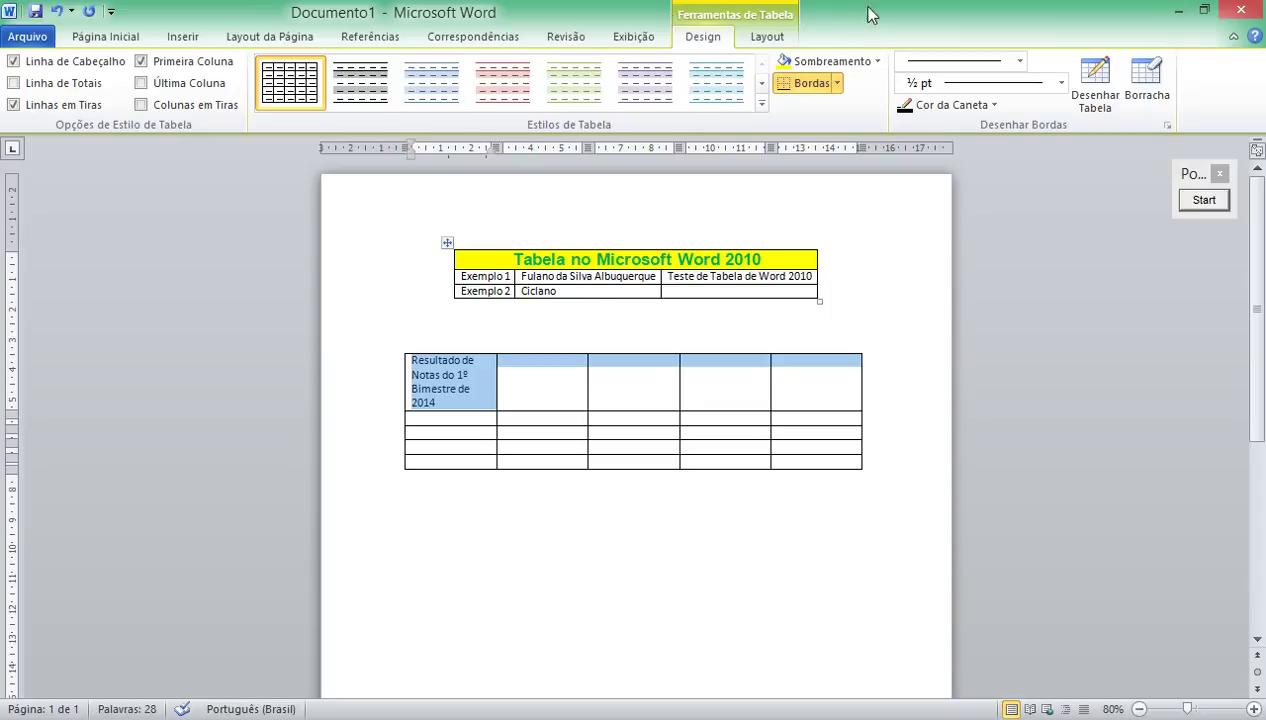
pyautogui.click(767, 38)
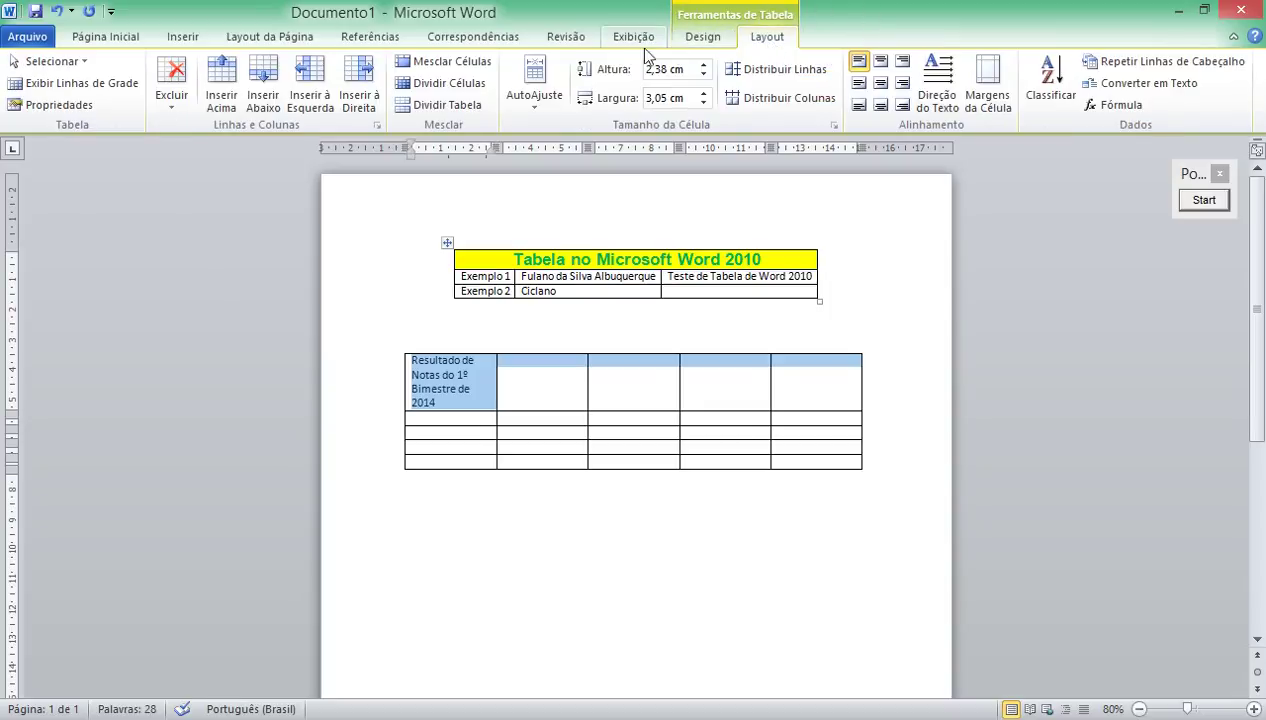
pyautogui.click(476, 58)
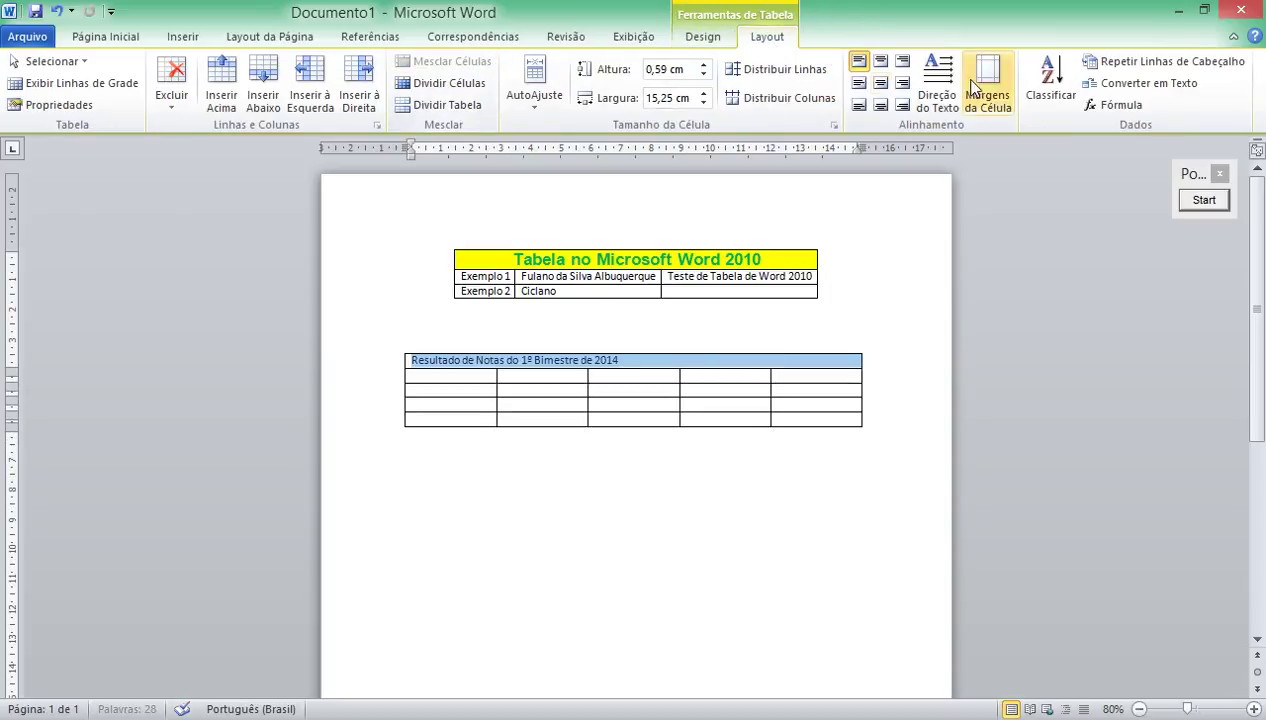
pyautogui.click(881, 62)
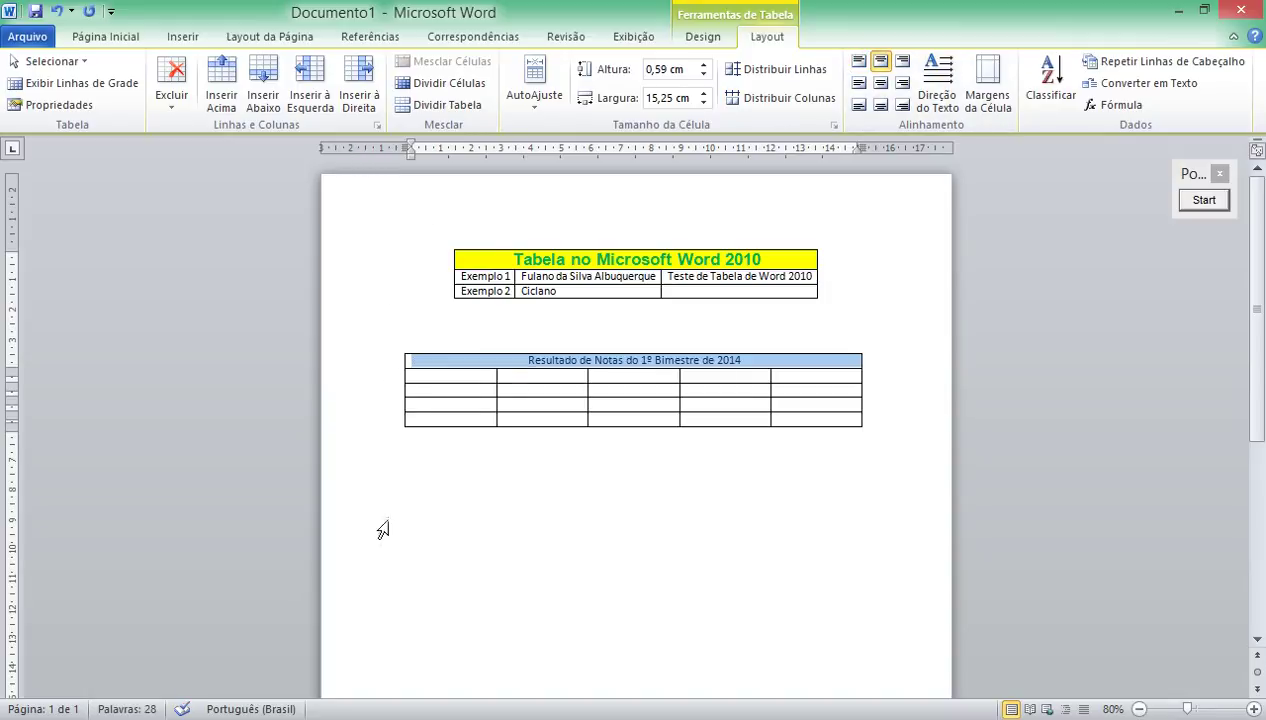
# Insert a column to the left of the second table's first column and merge all its cells into one.
pyautogui.click(413, 392)
pyautogui.click(414, 376)
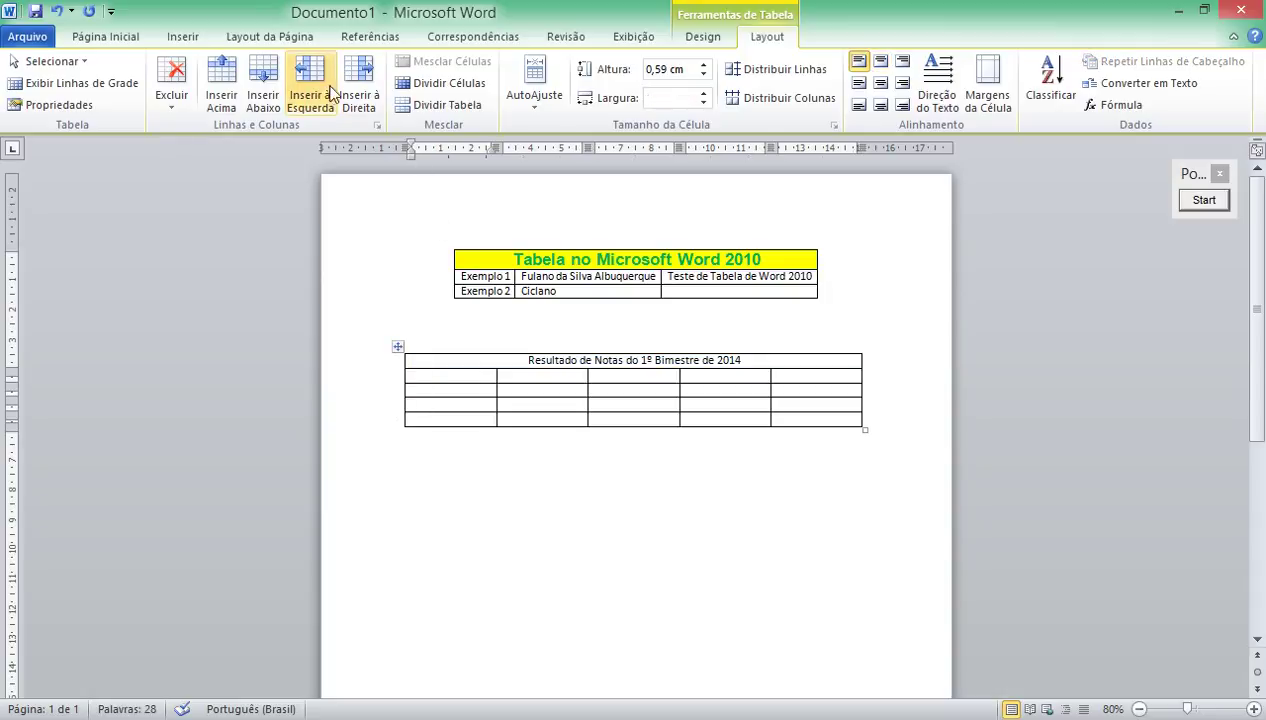
pyautogui.click(325, 103)
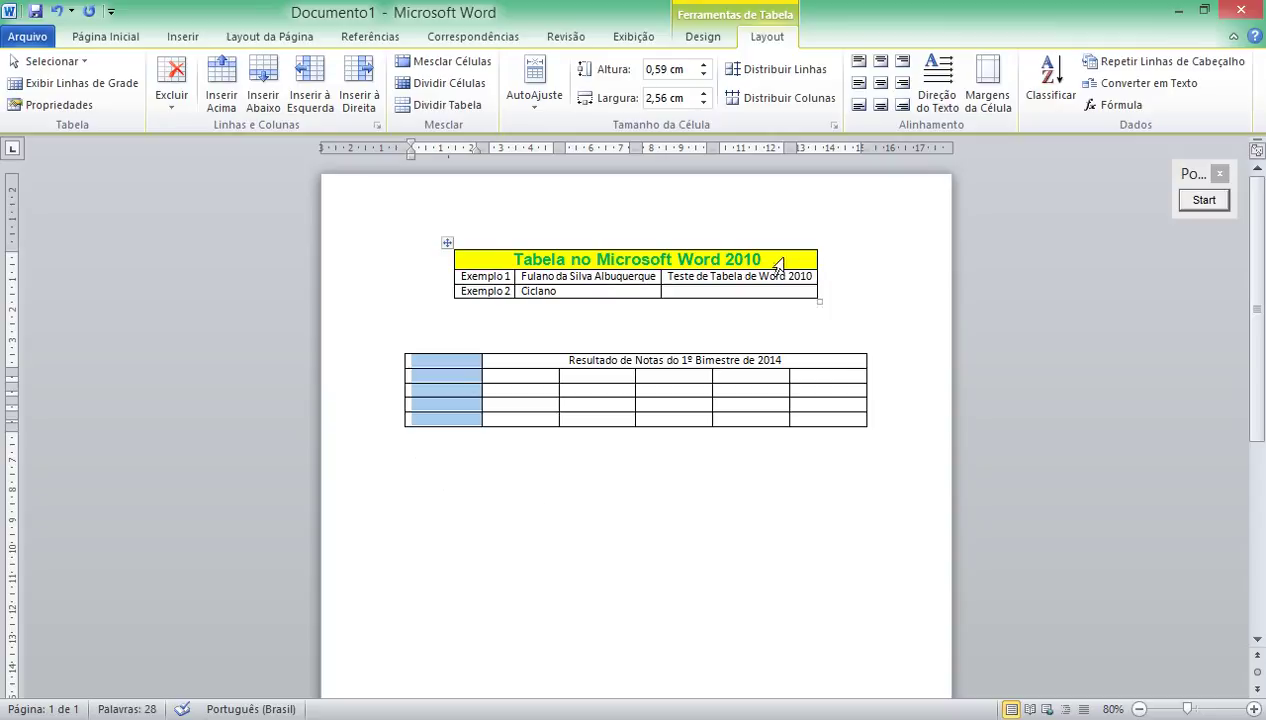
pyautogui.click(469, 61)
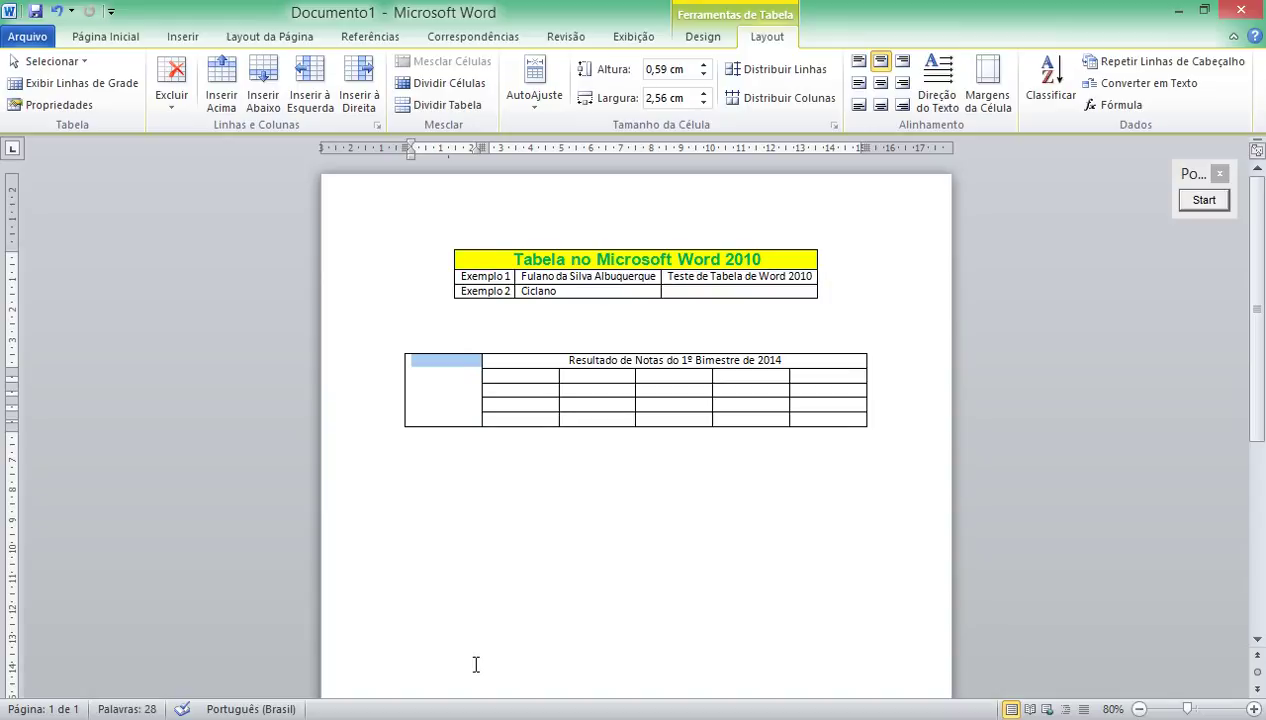
# Enter "Prof." followed by the teacher's full name in the second table's merged left column.
pyautogui.write('C')
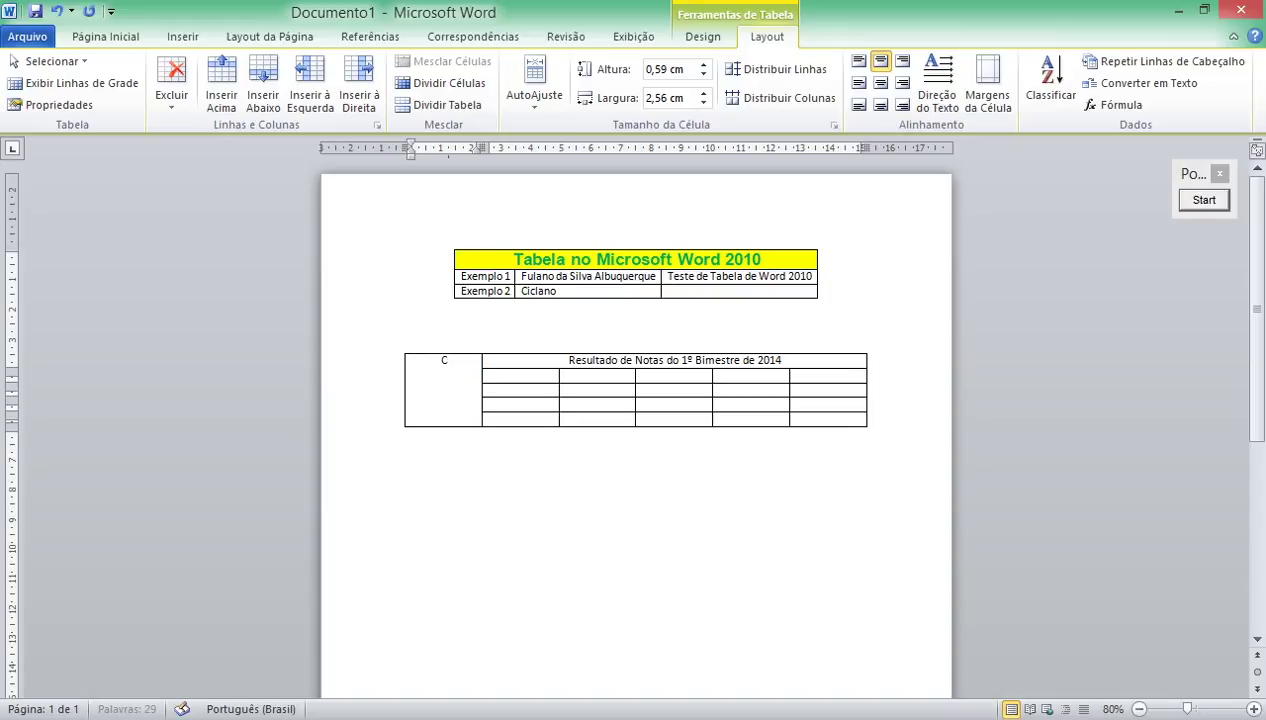
pyautogui.press('BackSpace')
pyautogui.write('Prof. João ')
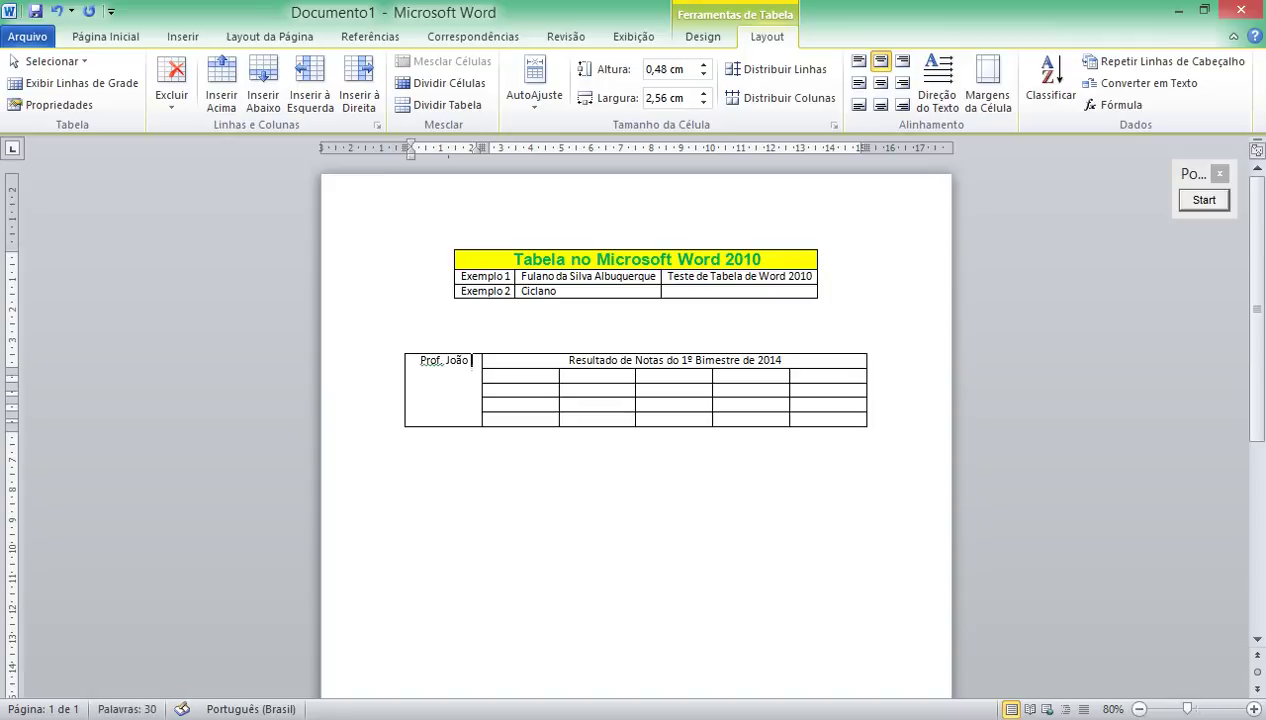
pyautogui.write('das Couves')
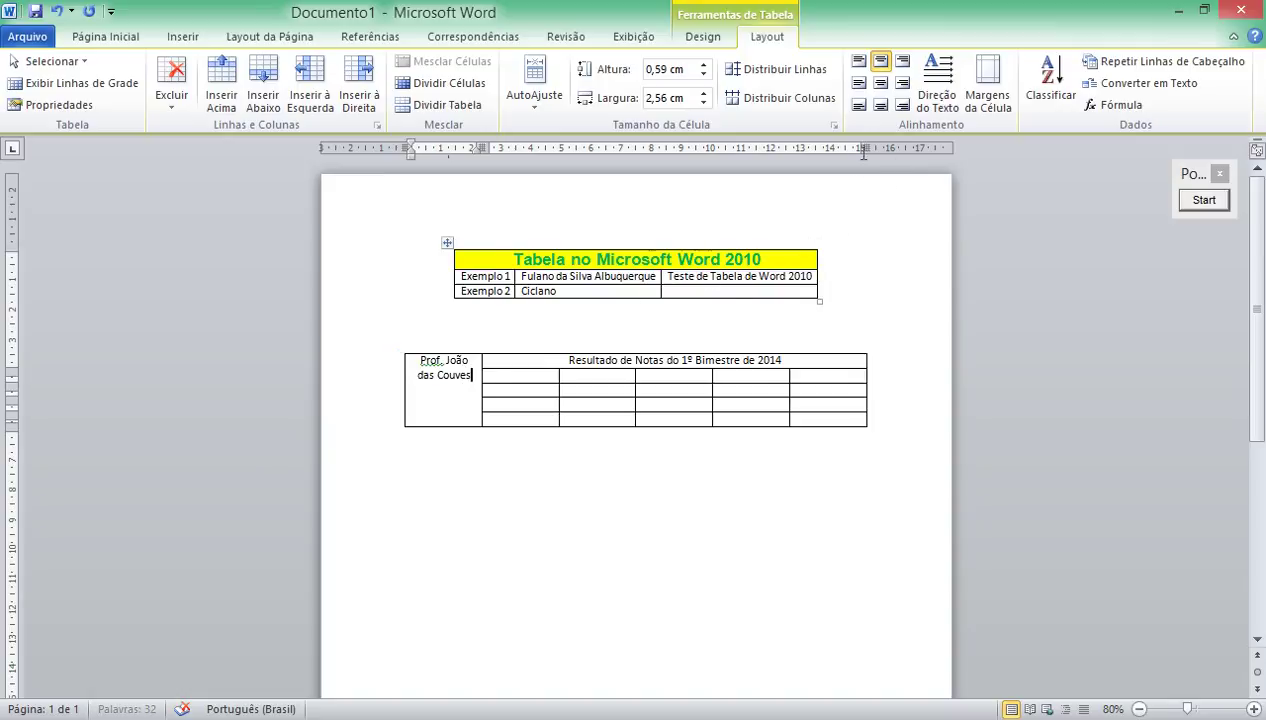
# Rotate the teacher cell's text so it reads vertically from bottom to top.
pyautogui.click(952, 110)
pyautogui.click(952, 110)
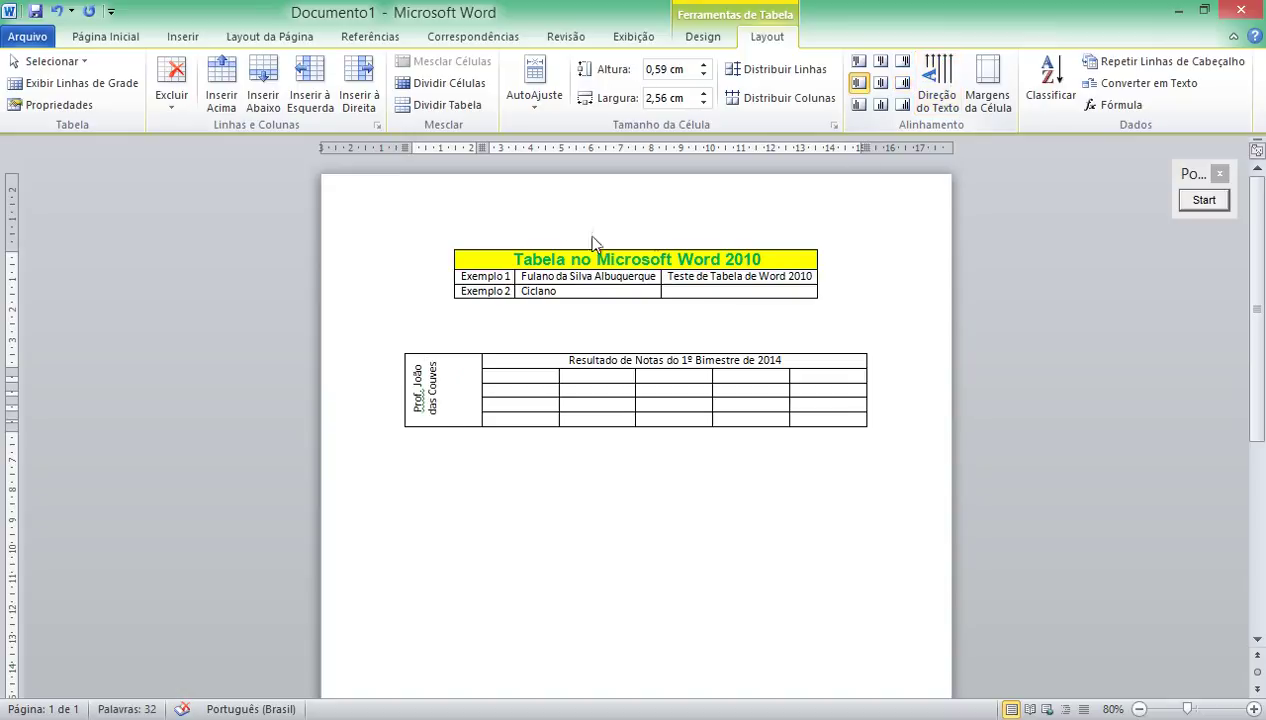
# Fill the row below the grades table's title with the headings Aluno, Trabalho, Prova, Média and Resultado.
pyautogui.click(505, 386)
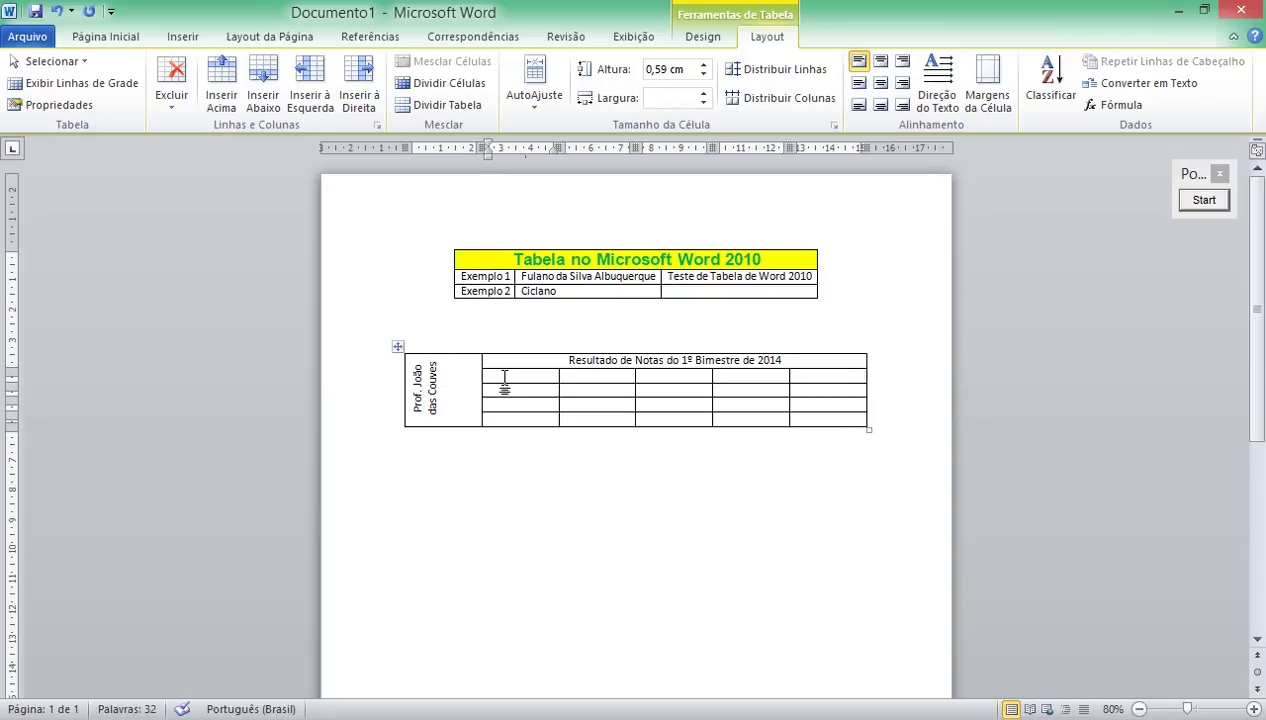
pyautogui.write('Alun')
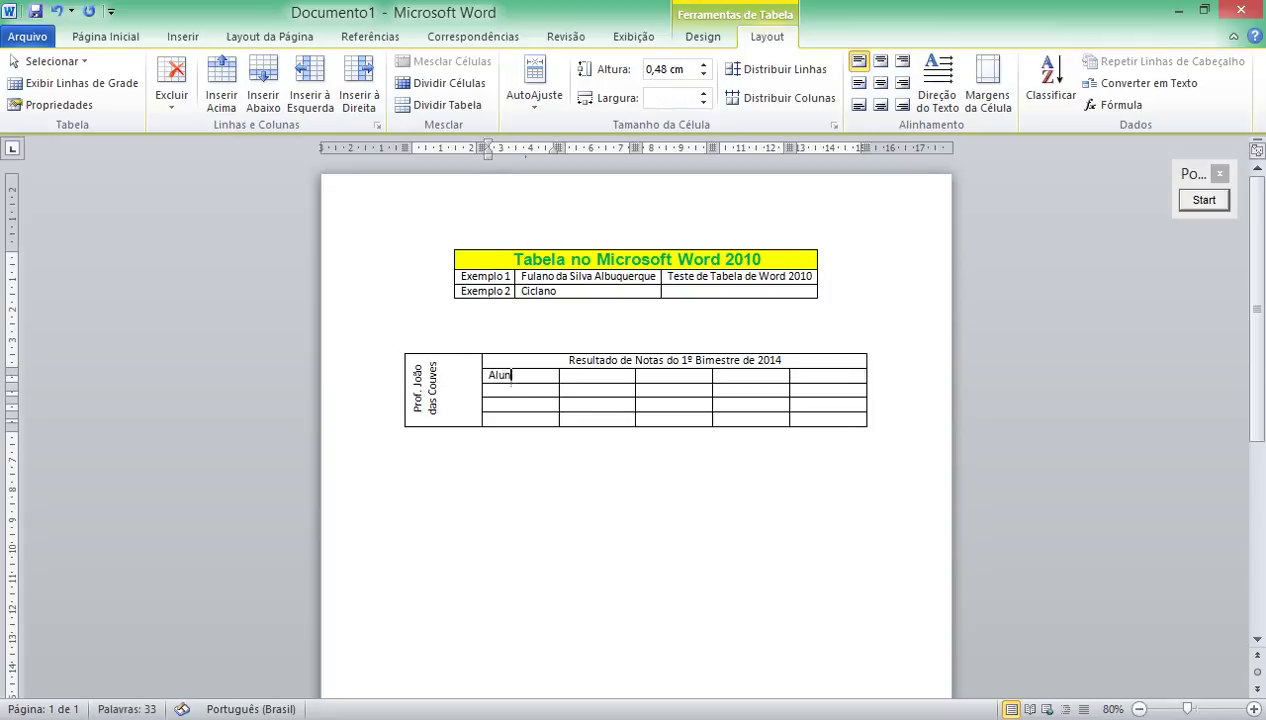
pyautogui.write('o')
pyautogui.press('Tab')
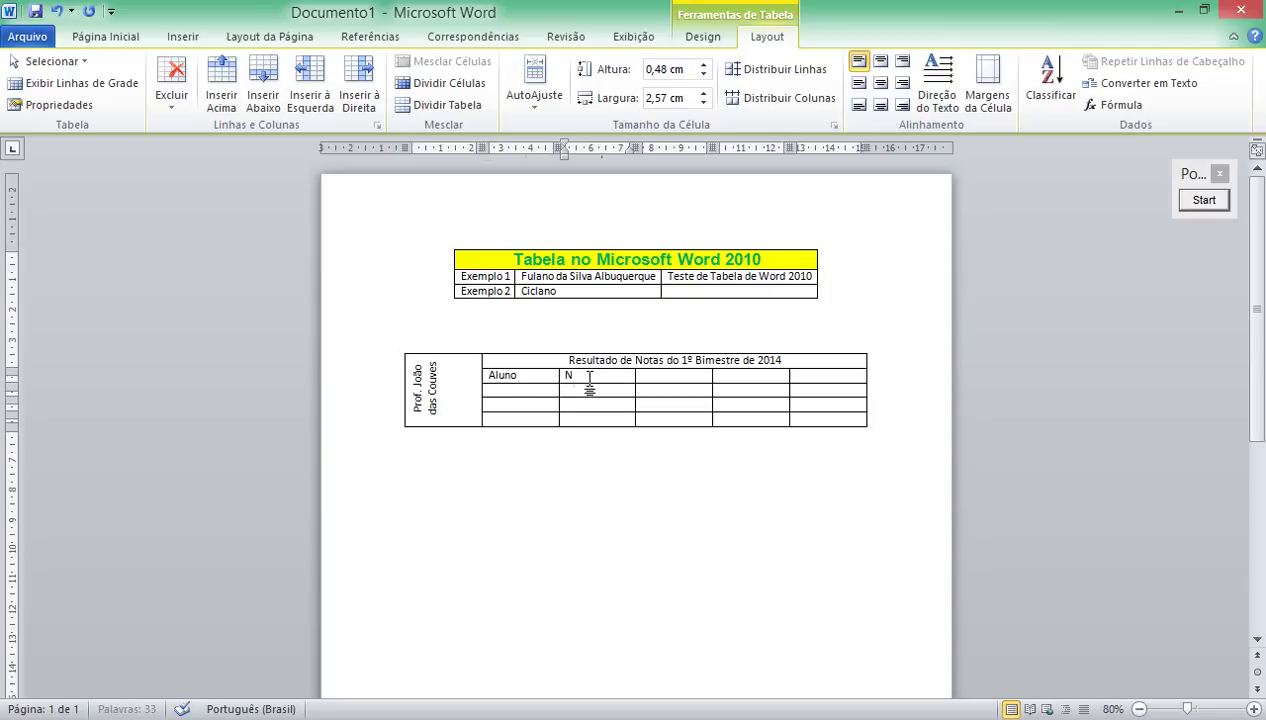
pyautogui.write('Trabalho')
pyautogui.press('Tab')
pyautogui.write('Prova')
pyautogui.press('Tab')
pyautogui.write('Média')
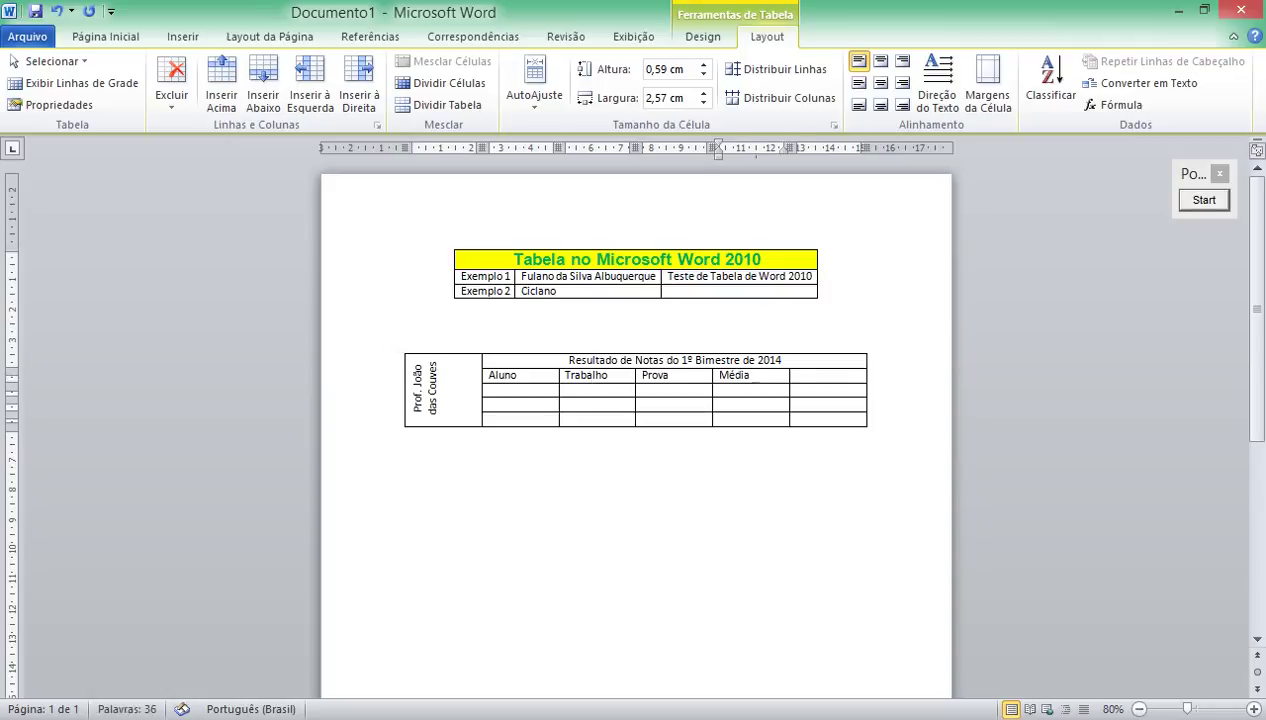
pyautogui.press('Tab')
pyautogui.write('R')
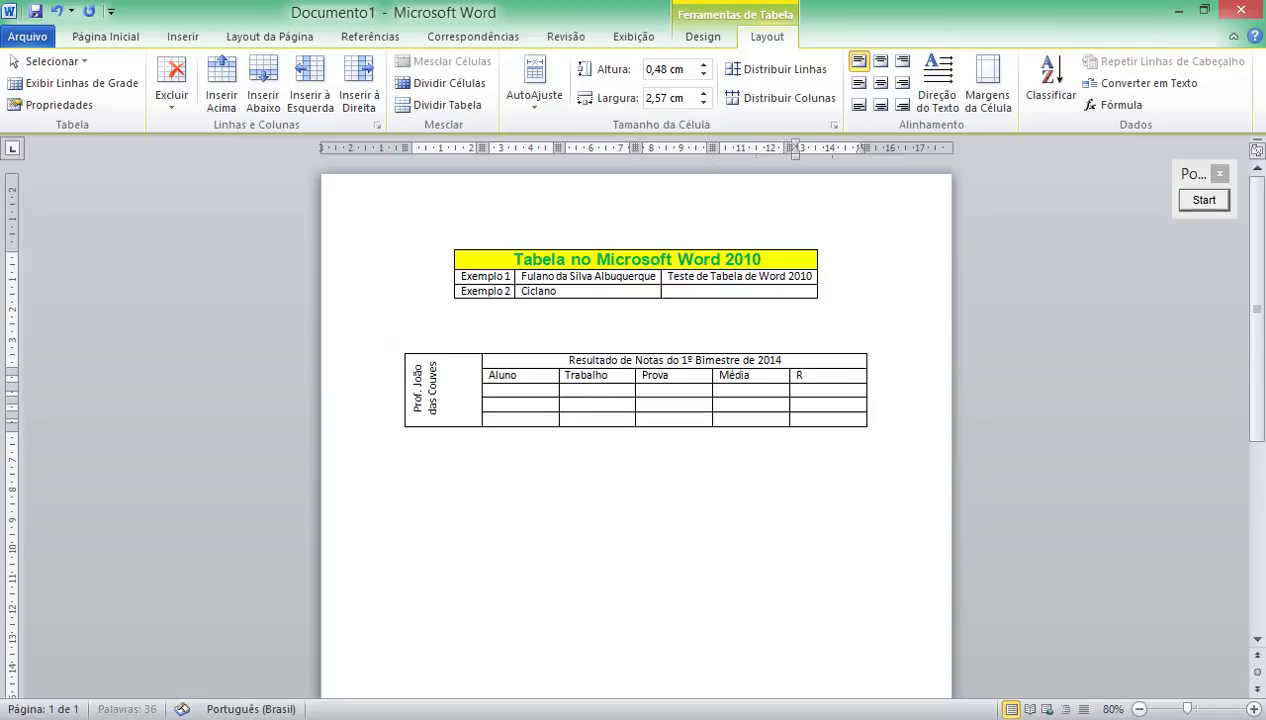
pyautogui.write('esultado')
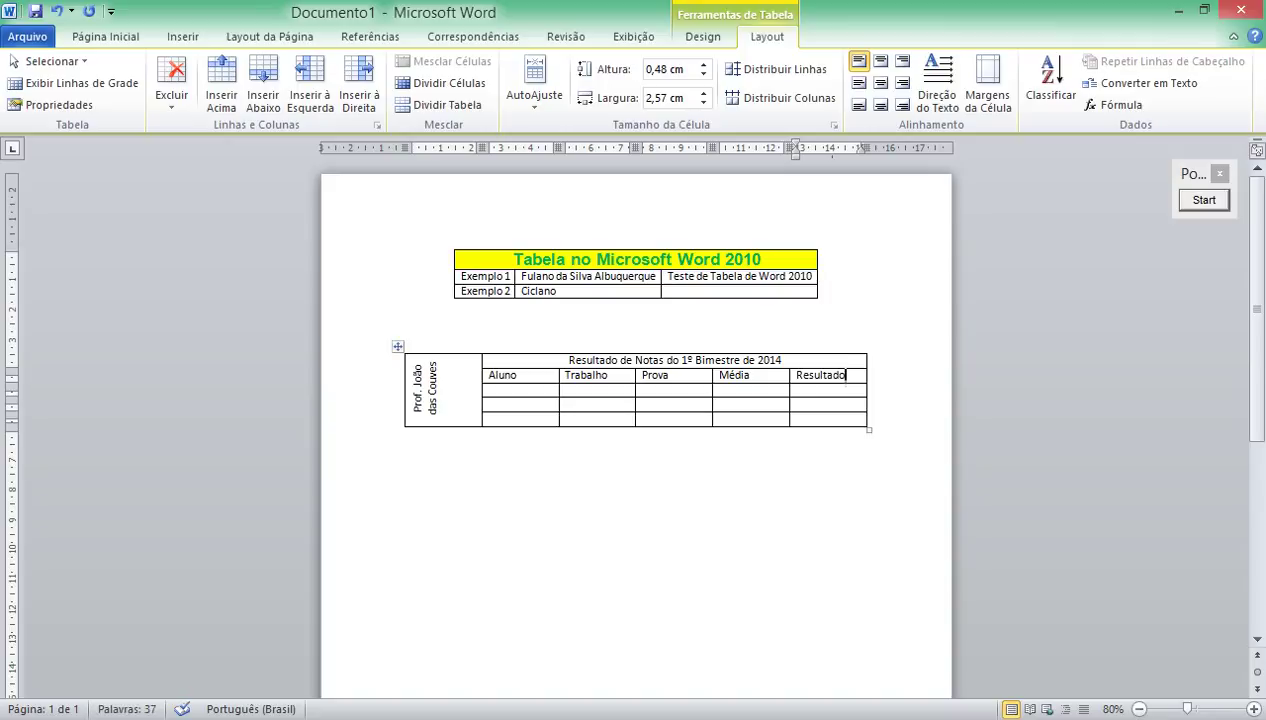
# Enter the three students' first names in the rows under Aluno.
pyautogui.click(497, 389)
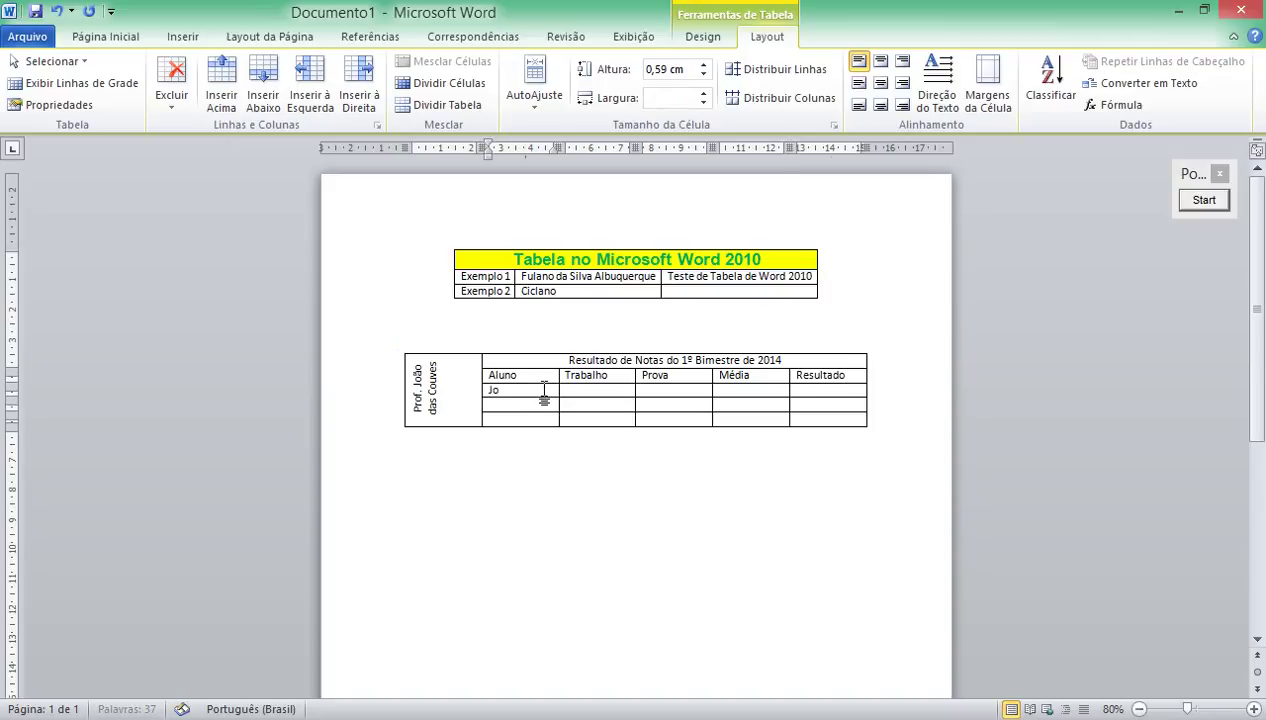
pyautogui.write('José')
pyautogui.press('Down')
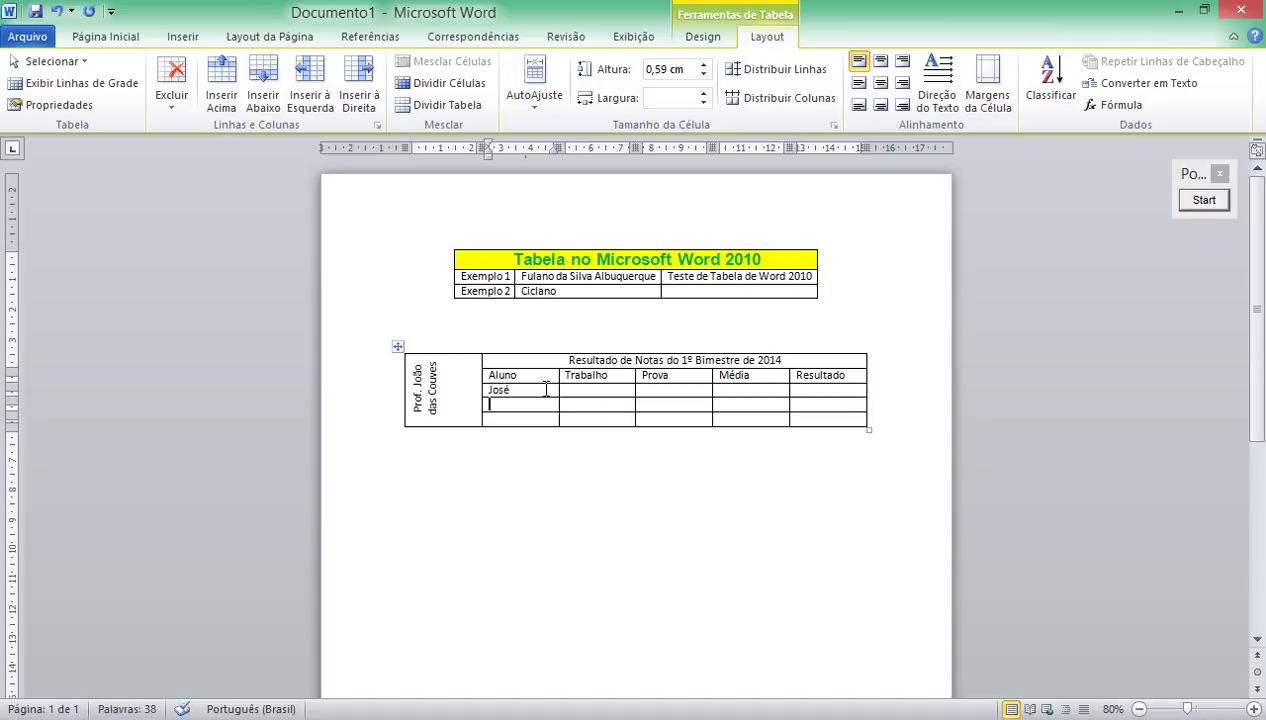
pyautogui.press('Down')
pyautogui.write('Pau')
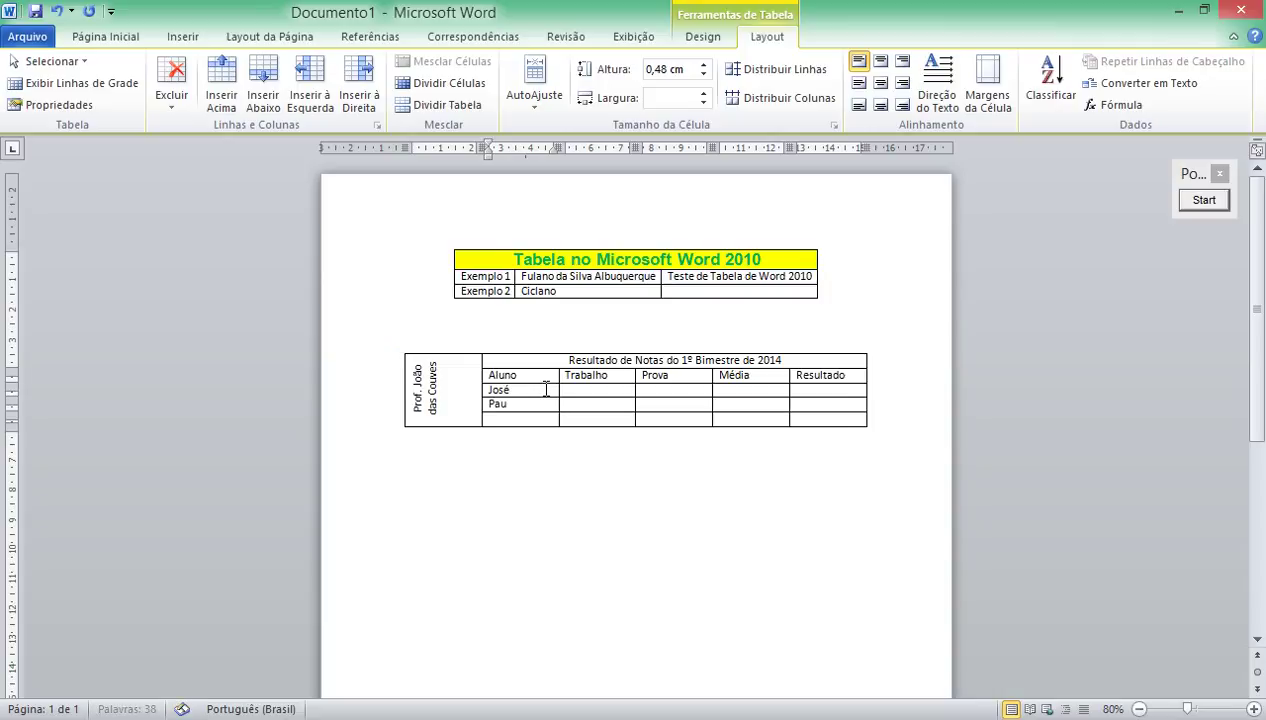
pyautogui.write('la')
pyautogui.press('Down')
pyautogui.write('Matheus')
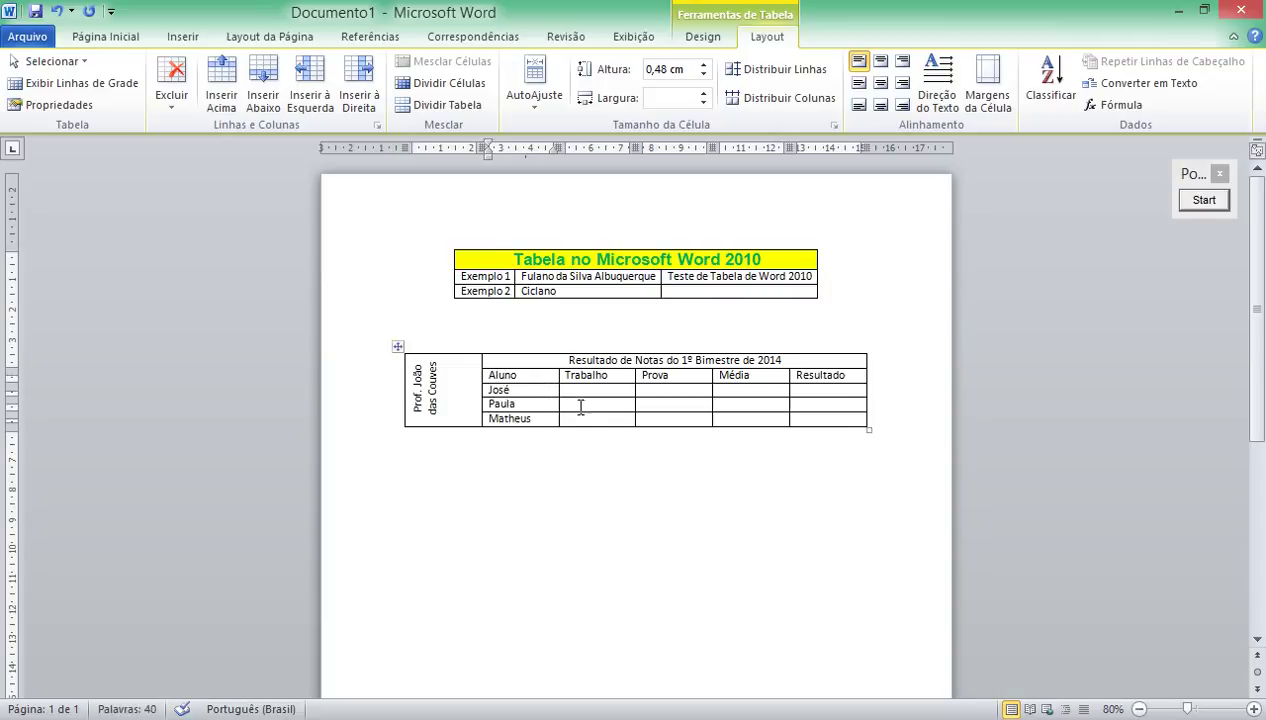
# Enter the Trabalho grades 10, 8 and 6 for the three students, from first to last row.
pyautogui.click(589, 390)
pyautogui.write('10,')
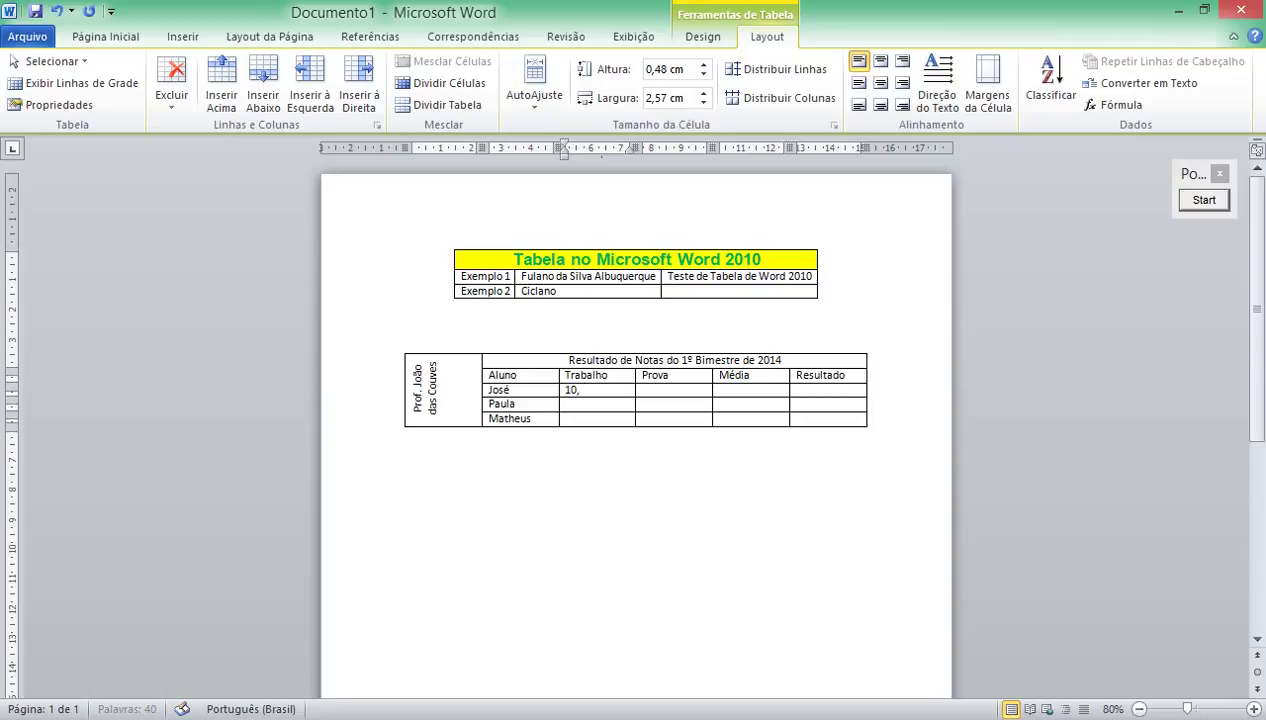
pyautogui.press('BackSpace')
pyautogui.click(566, 404)
pyautogui.write('8')
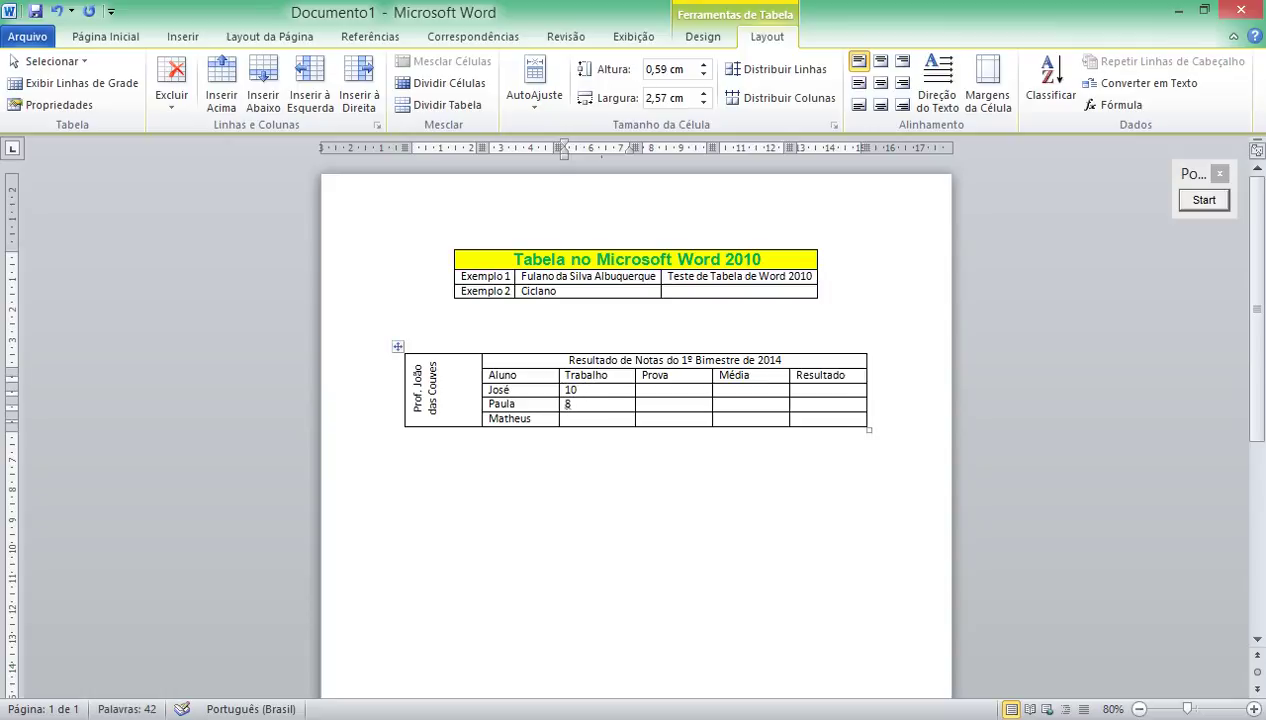
pyautogui.write('6')
# Enter the Prova grades 6, 7 and 10 for the three students, from first to last row.
pyautogui.click(661, 391)
pyautogui.write('6')
pyautogui.press('Down')
pyautogui.write('7')
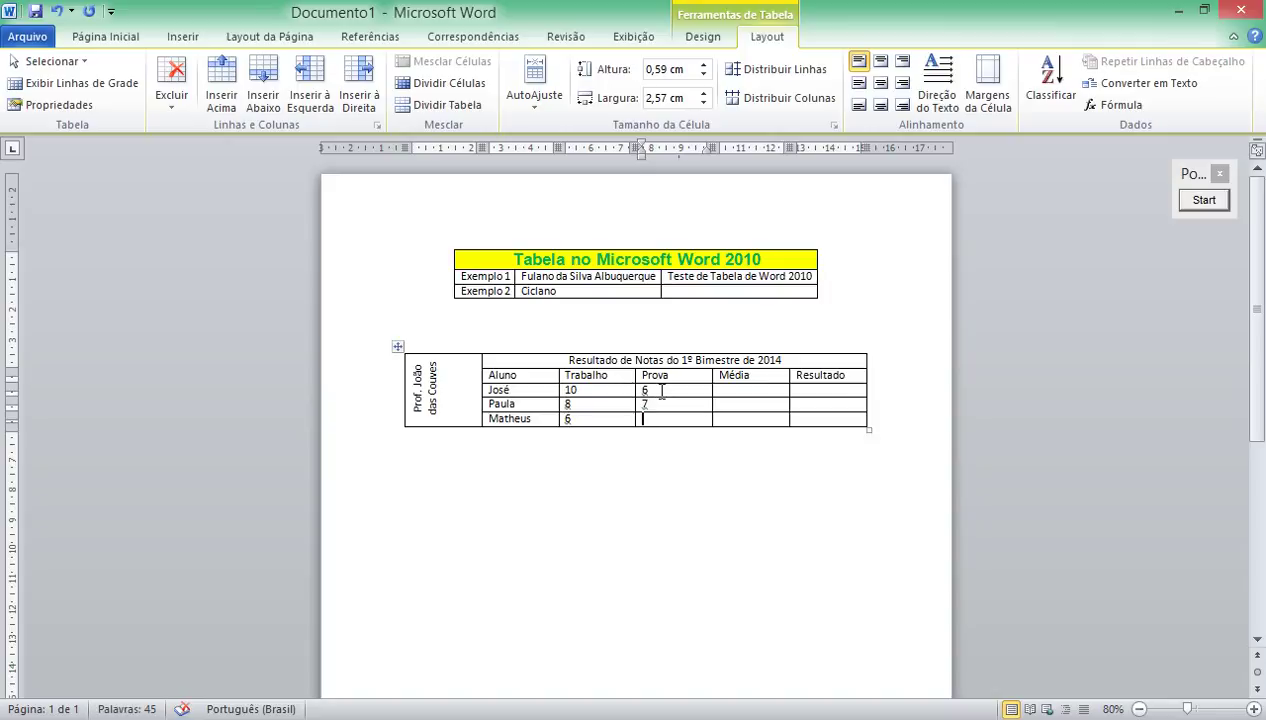
pyautogui.press('Down')
pyautogui.write('10')
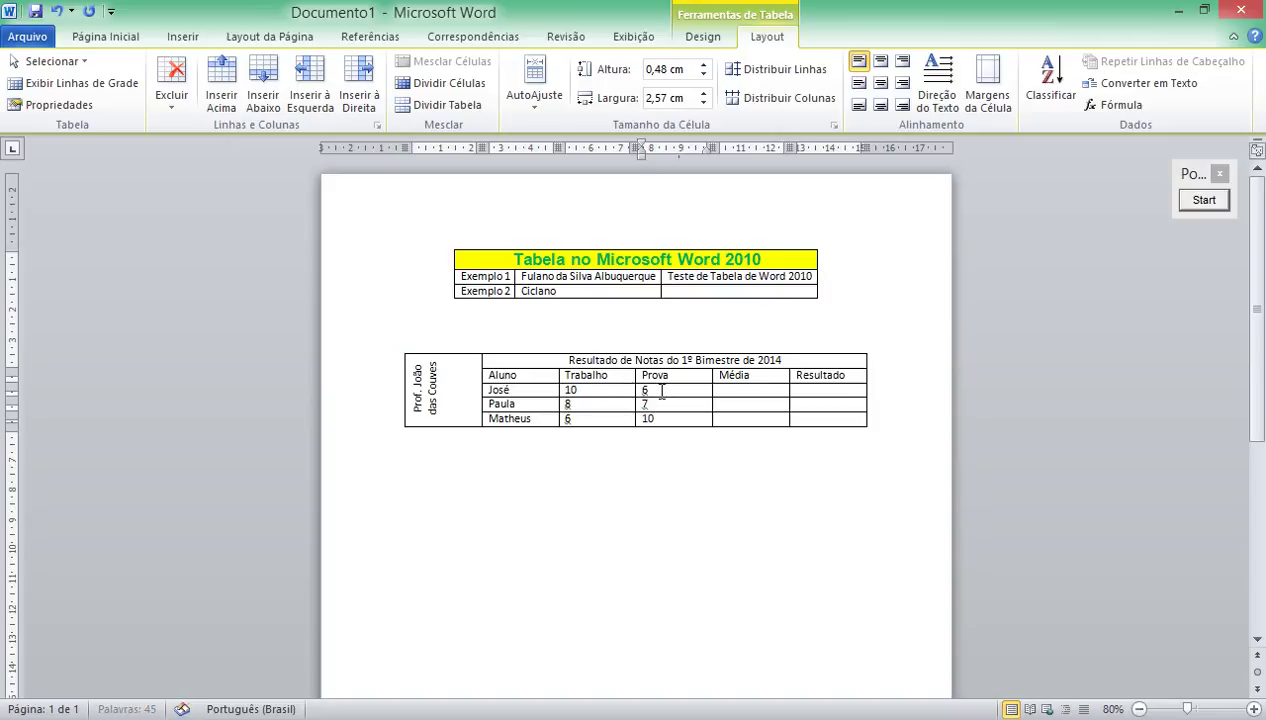
# Enter the averages 8, 7,5 and 8 in the three student rows under Média.
pyautogui.click(749, 391)
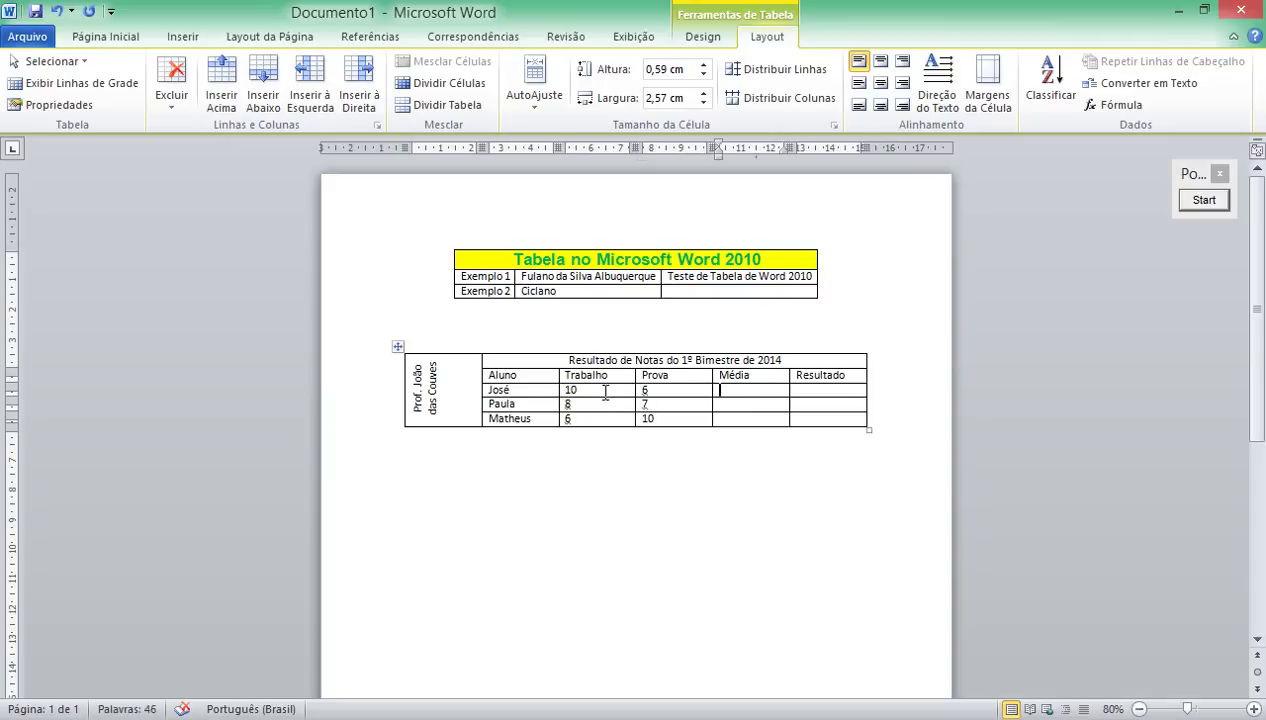
pyautogui.write('8')
pyautogui.click(742, 405)
pyautogui.write('7,5')
pyautogui.click(744, 421)
pyautogui.write('8')
# Enter "Aprovado" under Resultado for all three students.
pyautogui.click(809, 390)
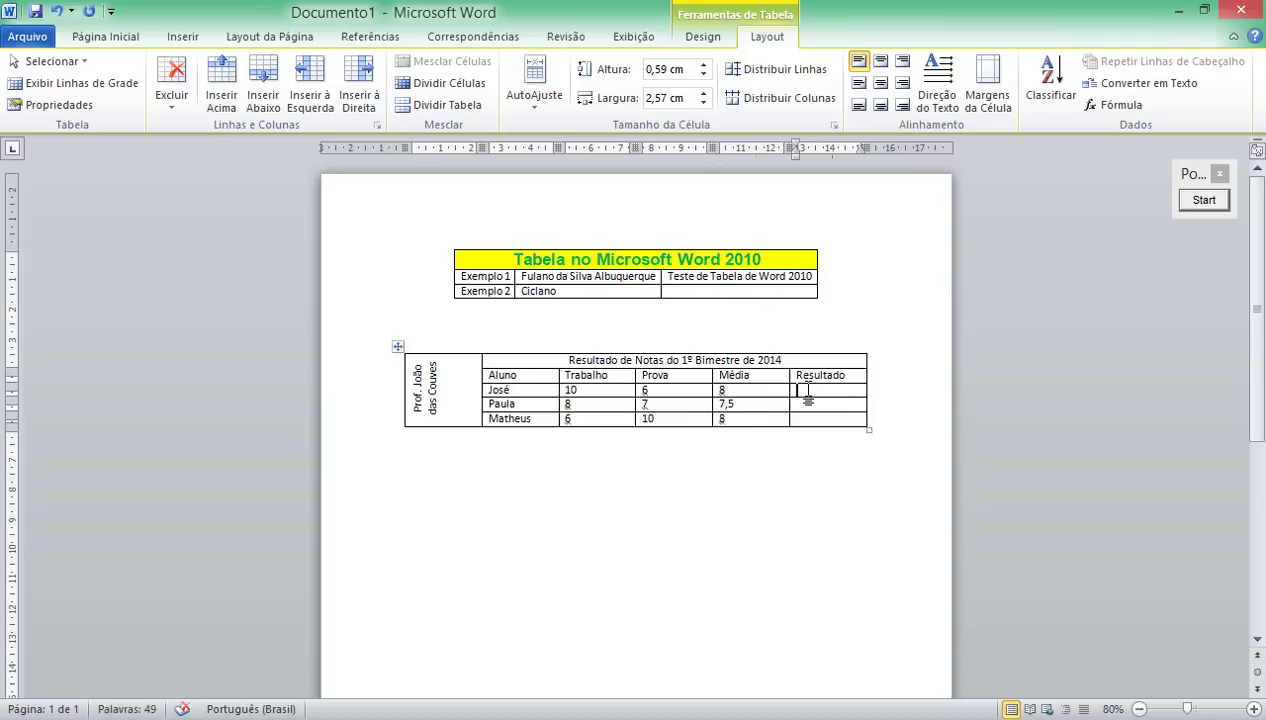
pyautogui.write('Aprovad')
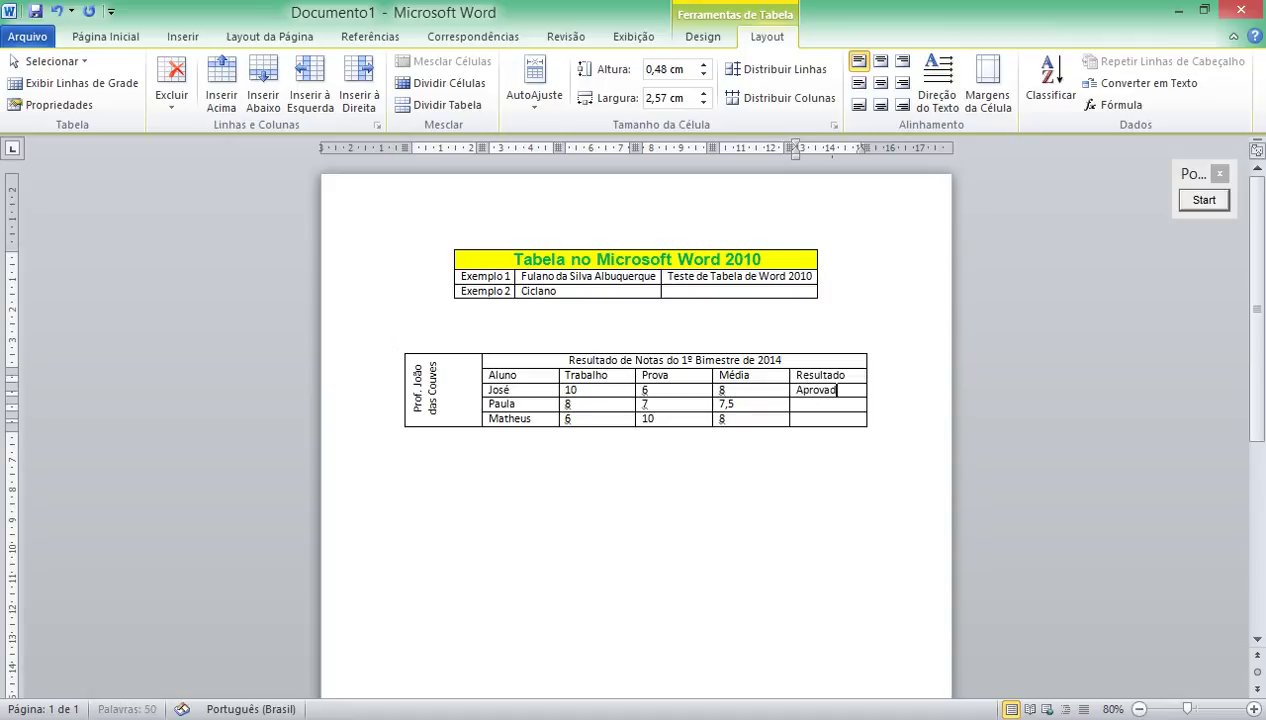
pyautogui.write('o')
pyautogui.press('Down')
pyautogui.write('Apro')
pyautogui.press('Down')
pyautogui.write('Aprovado')
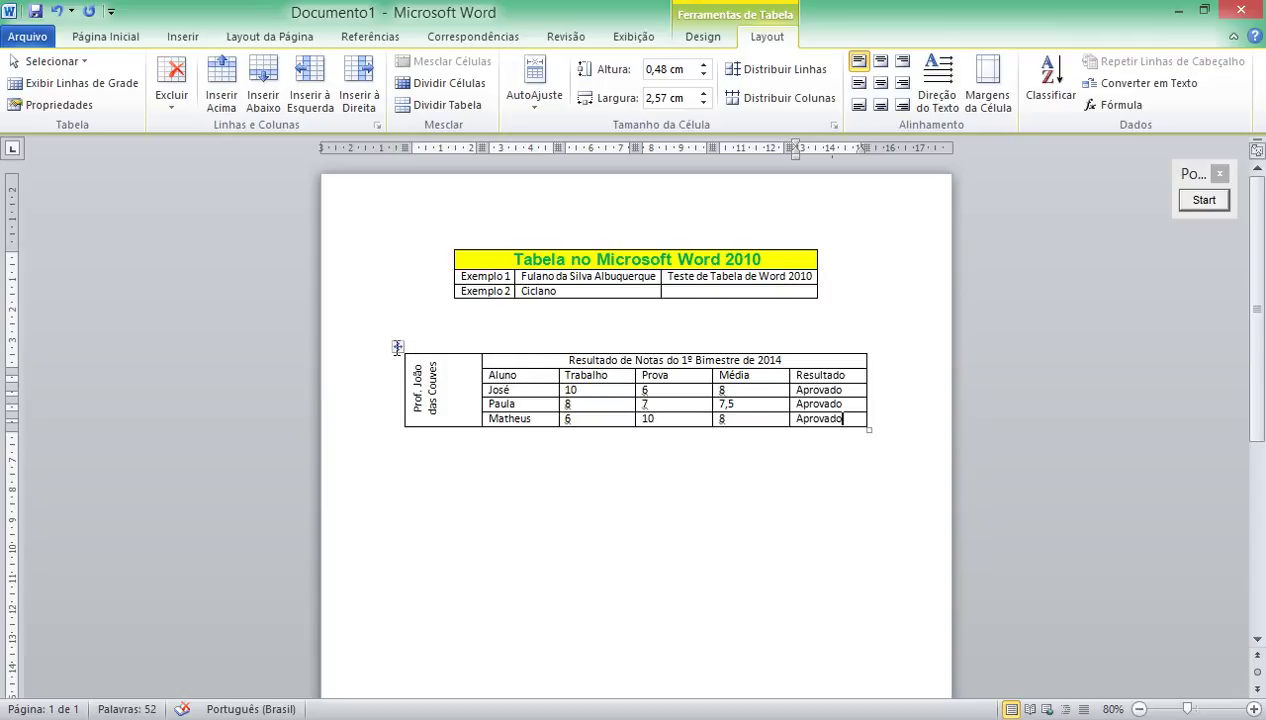
# AutoFit the whole grades table to its contents.
pyautogui.click(398, 348)
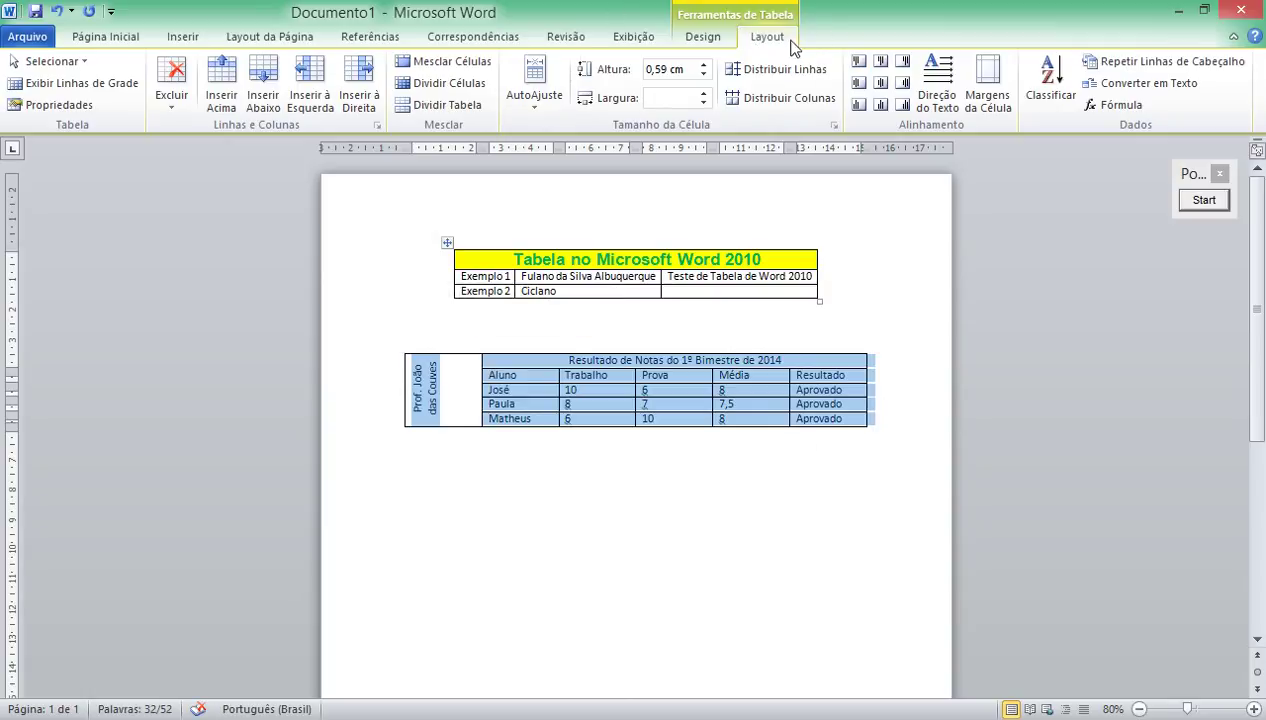
pyautogui.click(533, 100)
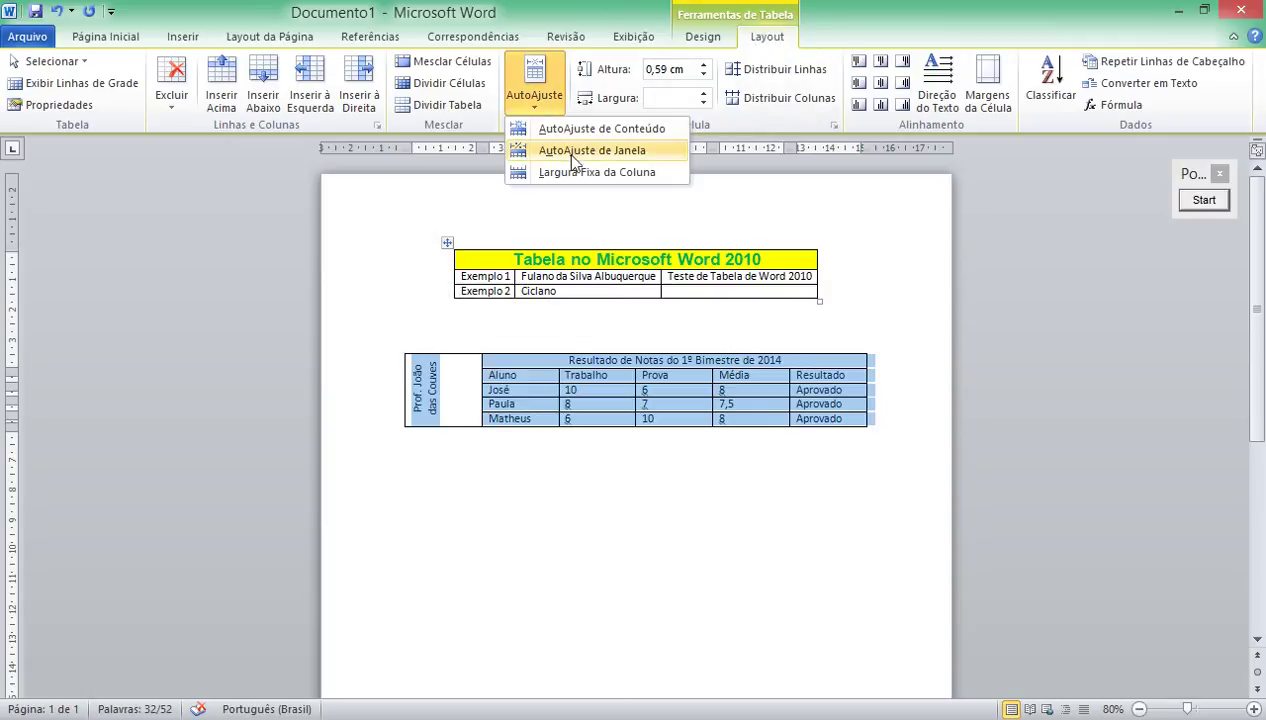
pyautogui.click(580, 128)
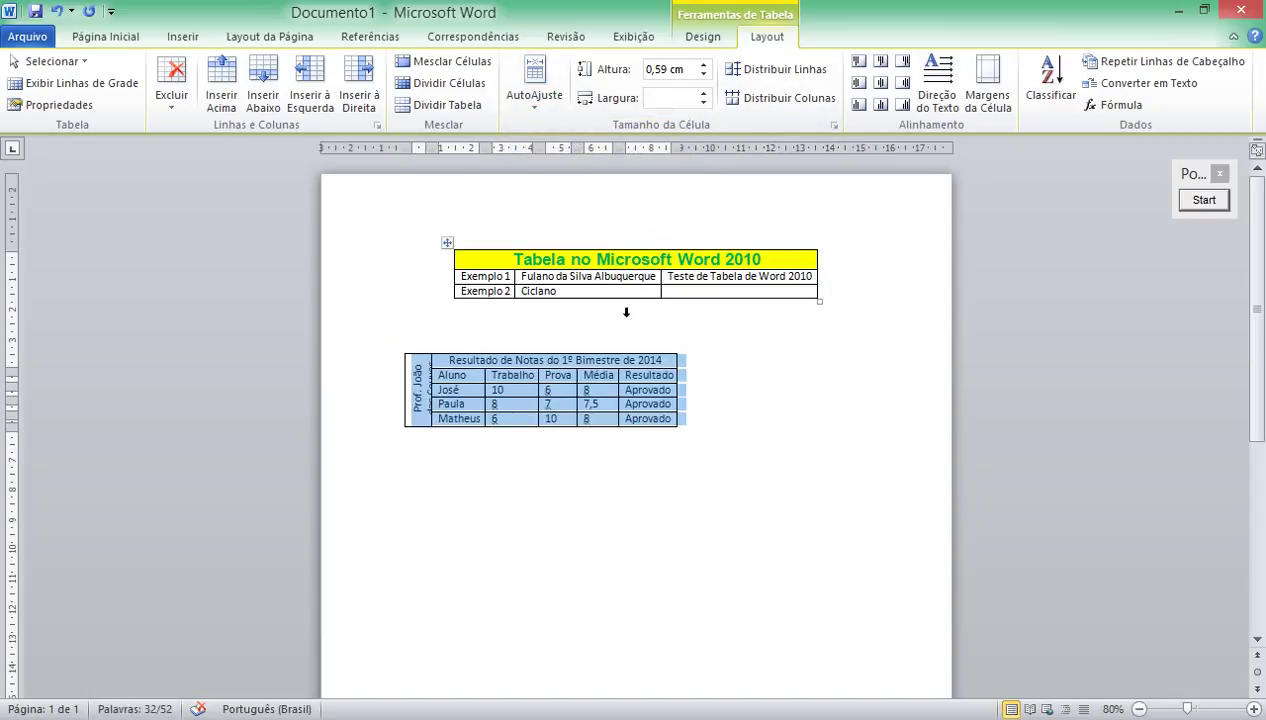
# Adjust the grades table's column widths so the teacher text shows in full and every heading and student name fits on one line.
pyautogui.click(428, 396)
pyautogui.moveTo(430, 385); pyautogui.dragTo(440, 390)
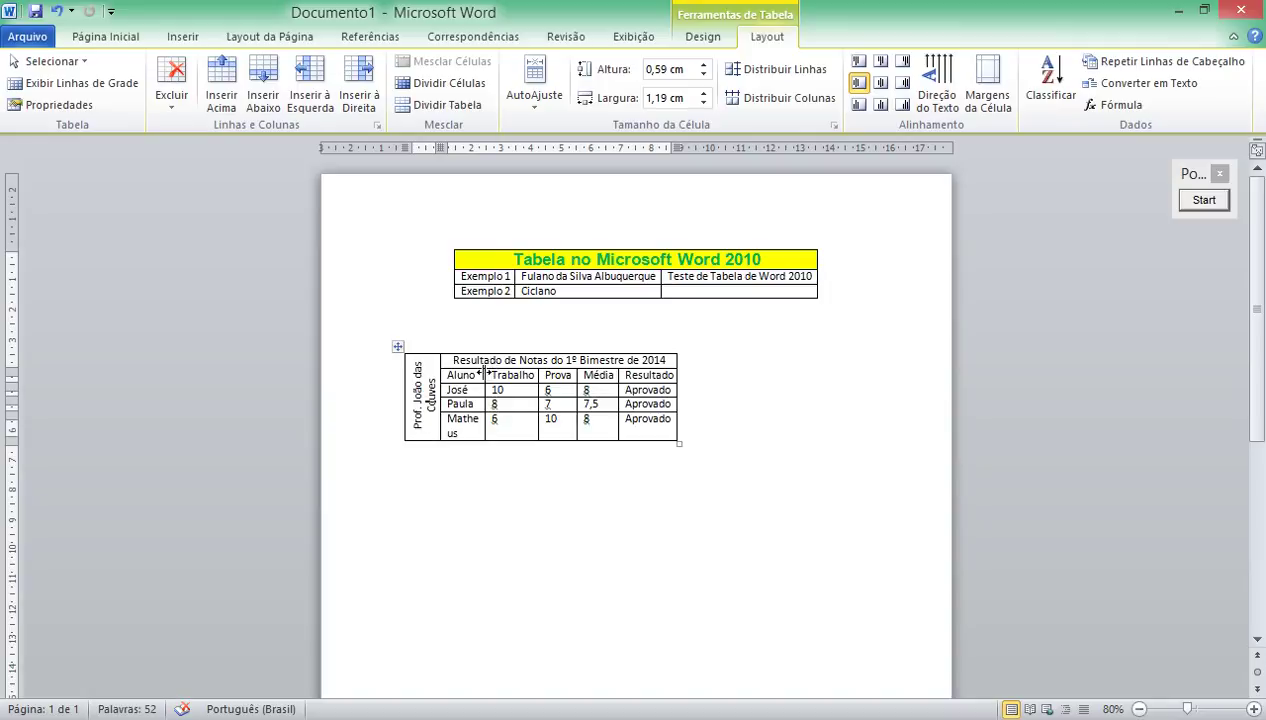
pyautogui.moveTo(485, 372); pyautogui.dragTo(597, 383)
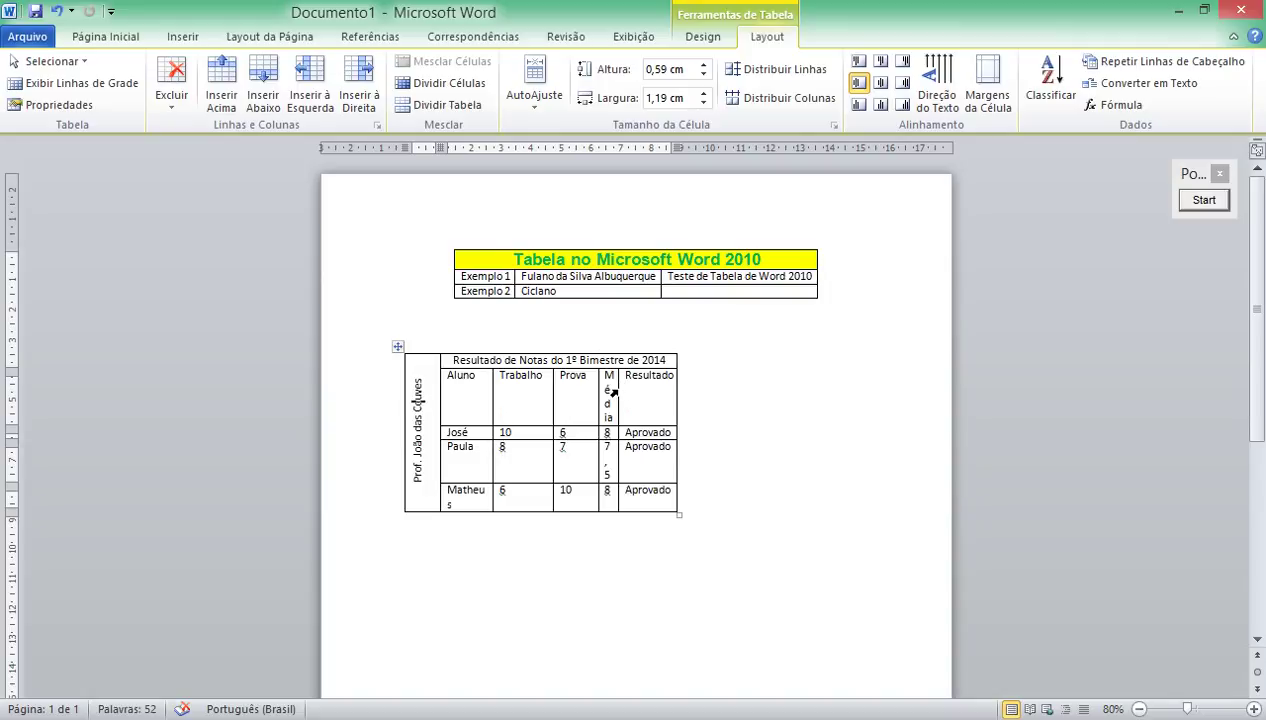
pyautogui.moveTo(614, 391); pyautogui.dragTo(703, 385)
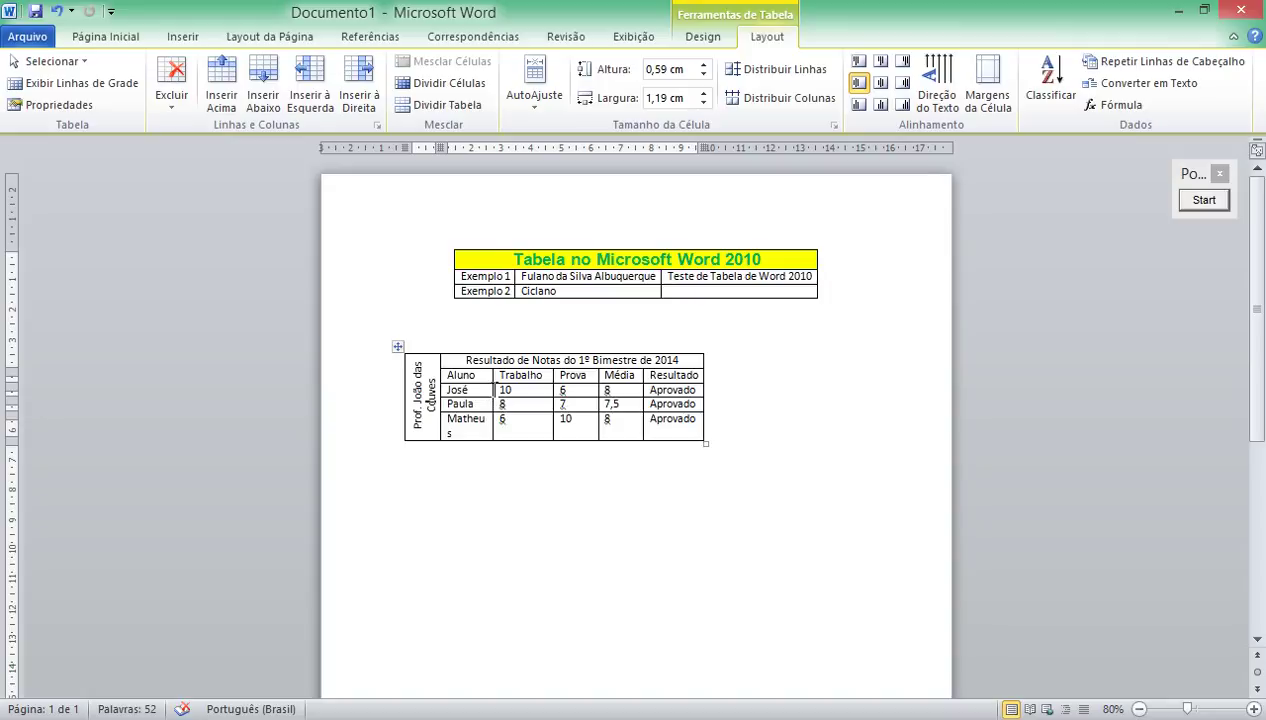
pyautogui.moveTo(494, 389); pyautogui.dragTo(711, 378)
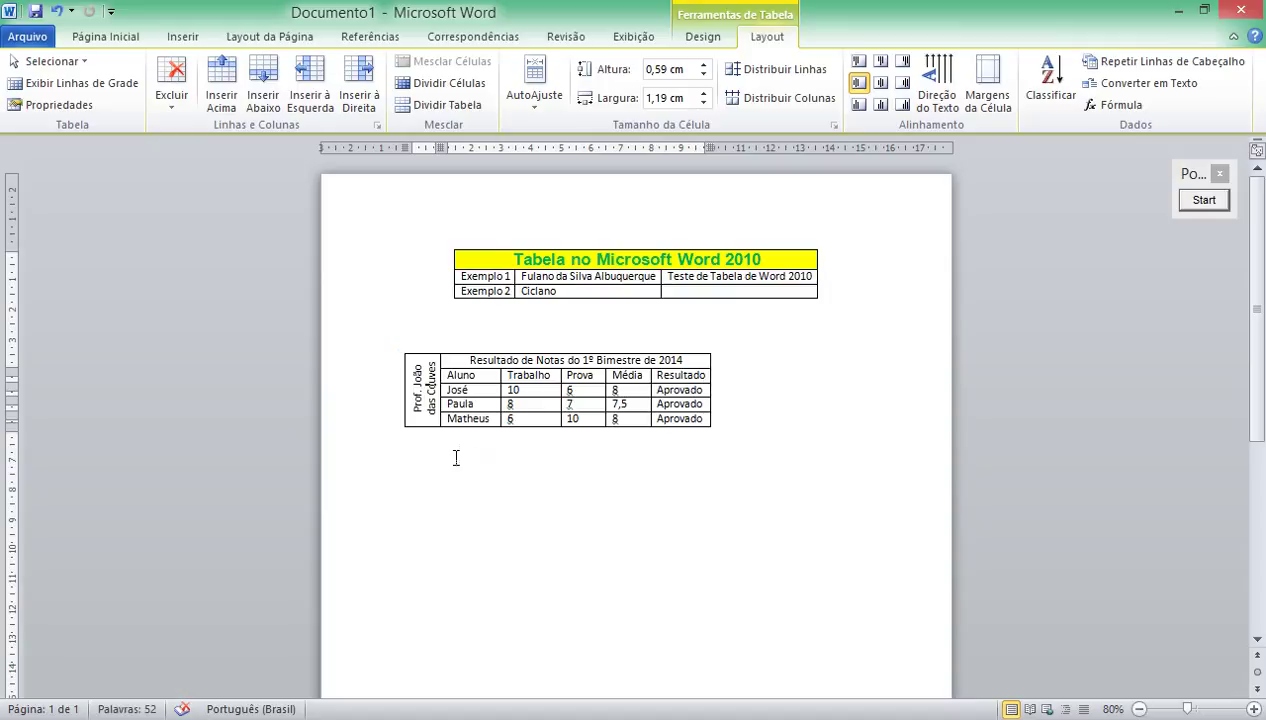
# Shade the merged teacher cell with the standard light blue colour.
pyautogui.click(707, 36)
pyautogui.click(877, 62)
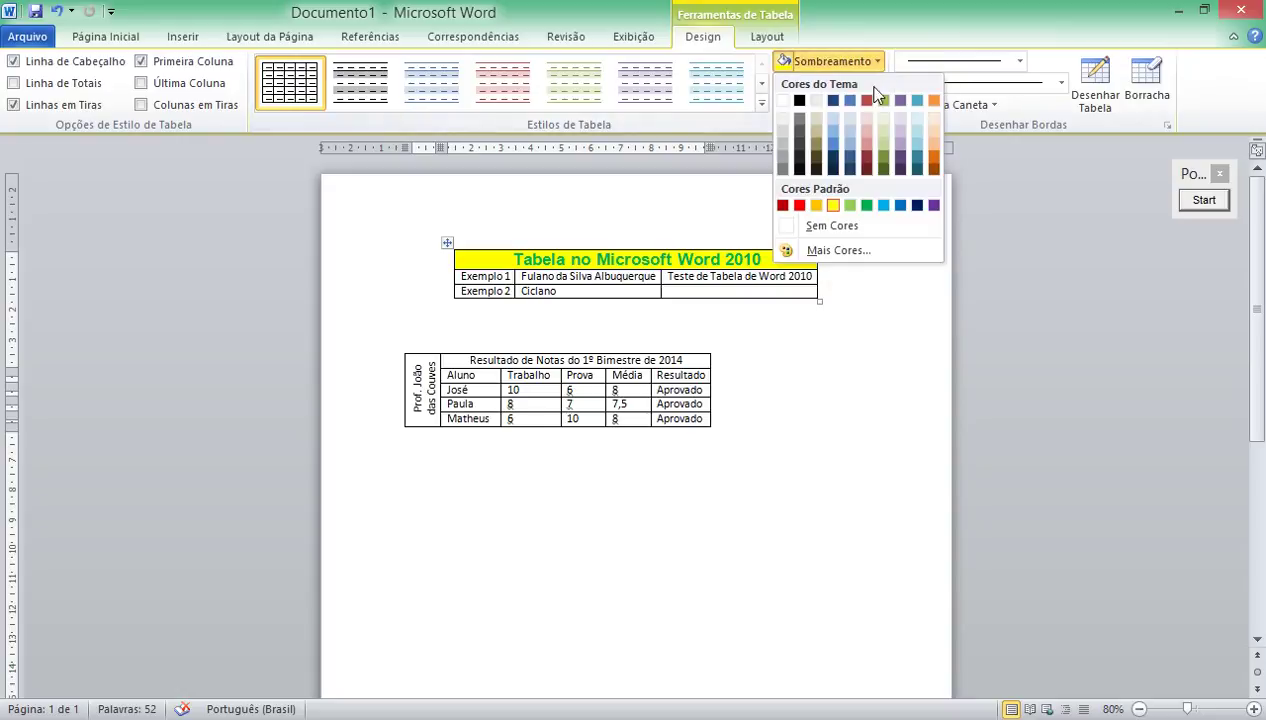
pyautogui.click(883, 207)
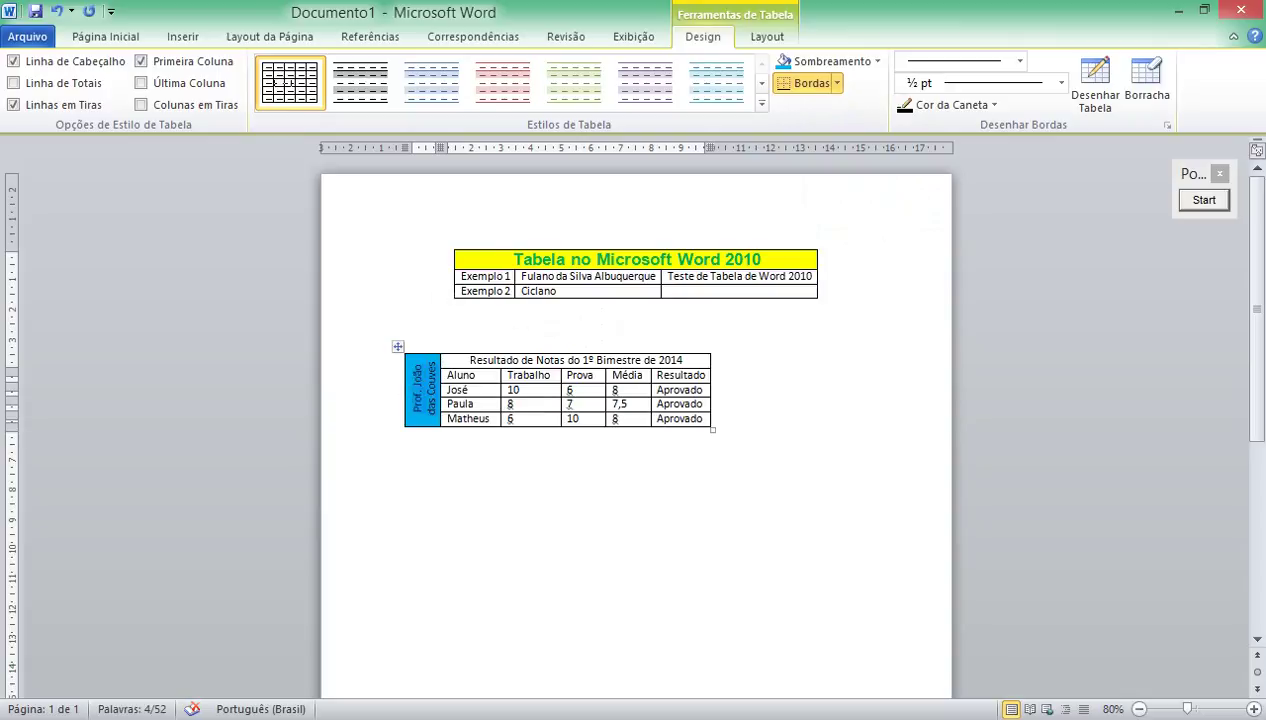
# Make the teacher cell's text white and bold.
pyautogui.click(131, 40)
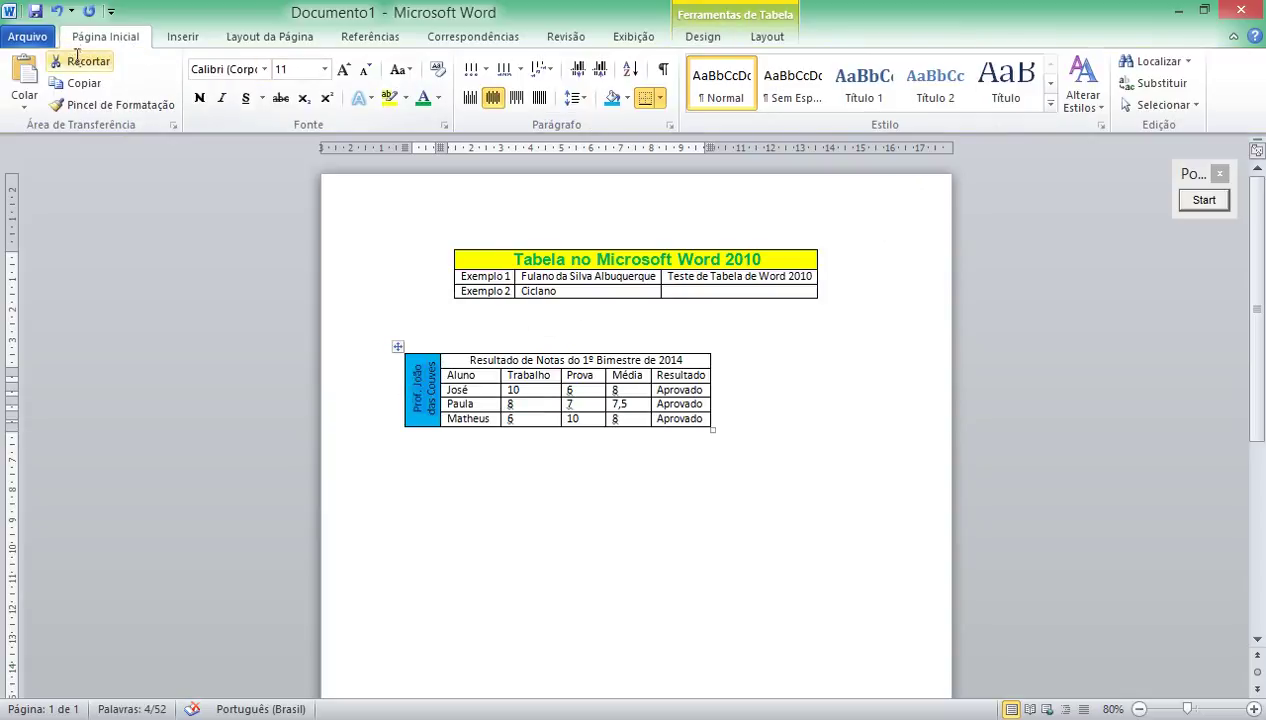
pyautogui.click(438, 98)
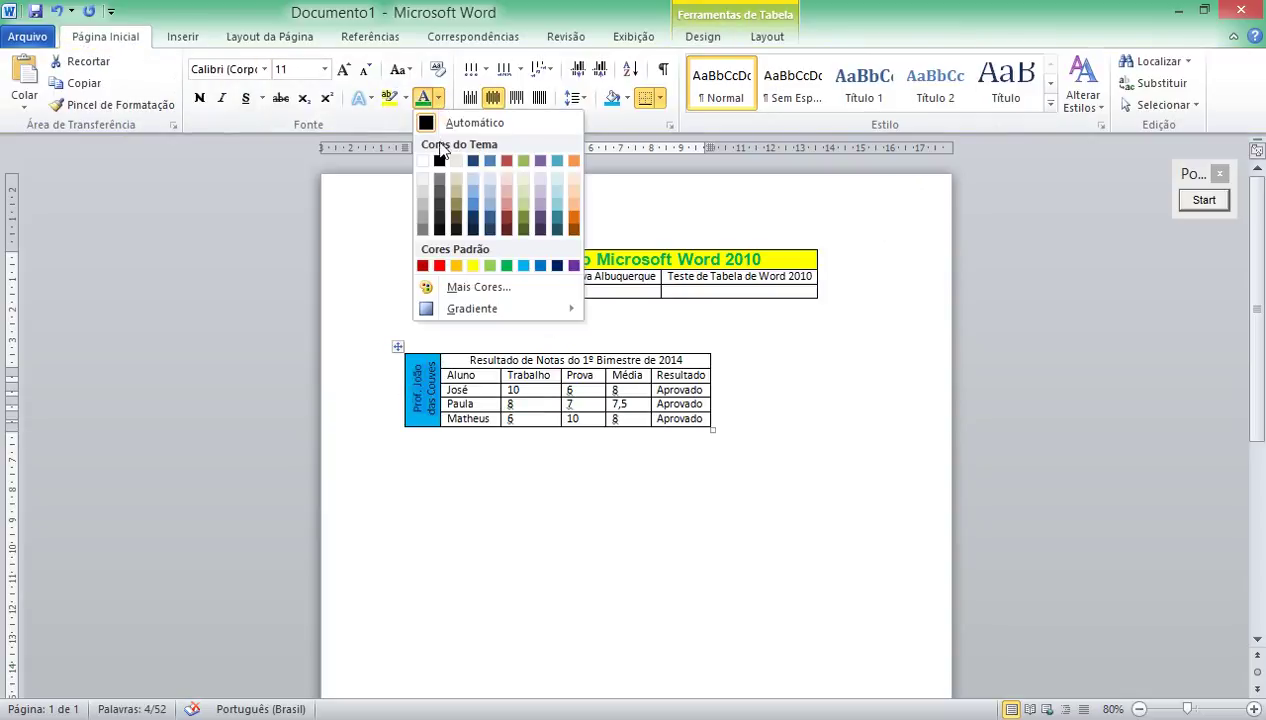
pyautogui.click(421, 161)
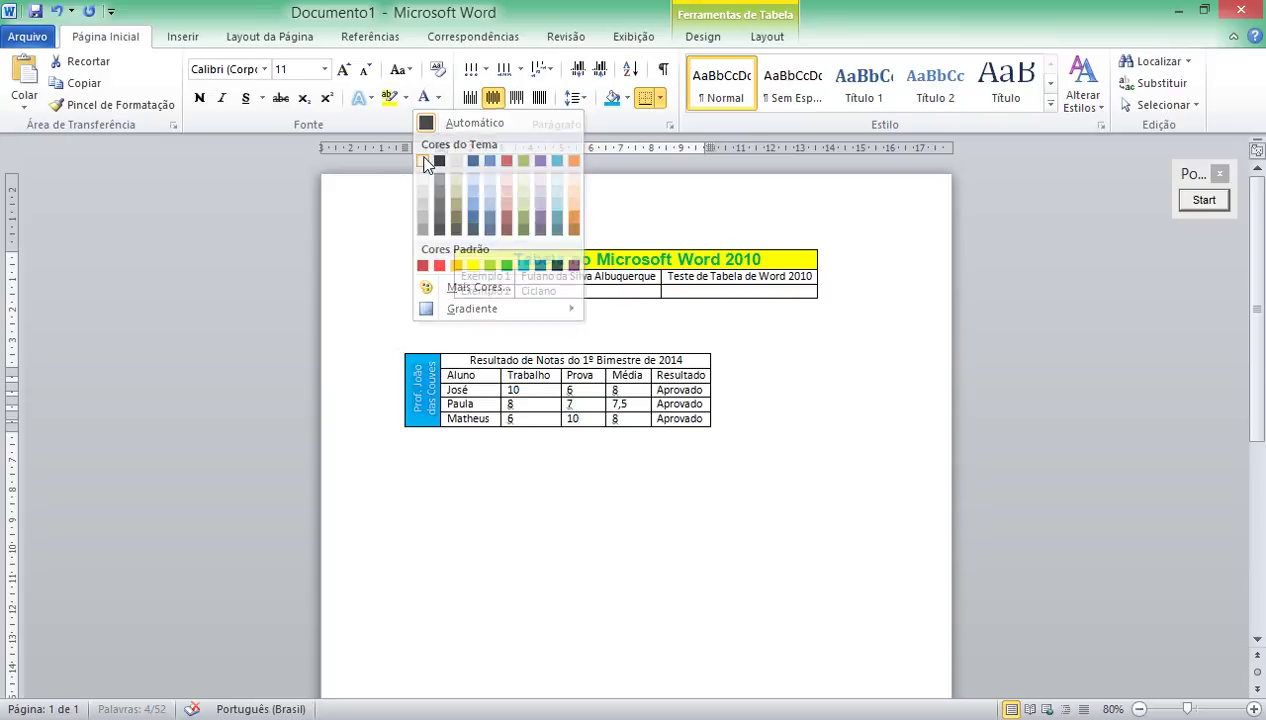
pyautogui.click(199, 98)
pyautogui.click(428, 461)
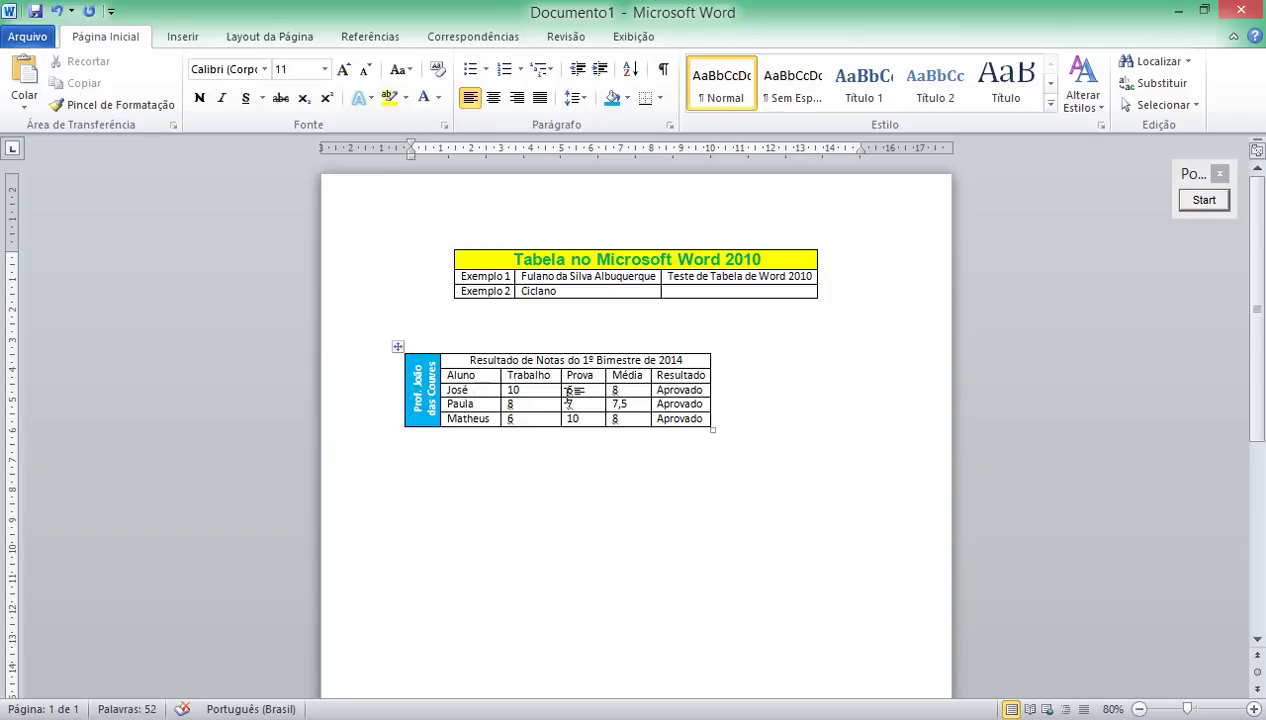
# Select the whole grades table and centre it horizontally on the page.
pyautogui.click(399, 346)
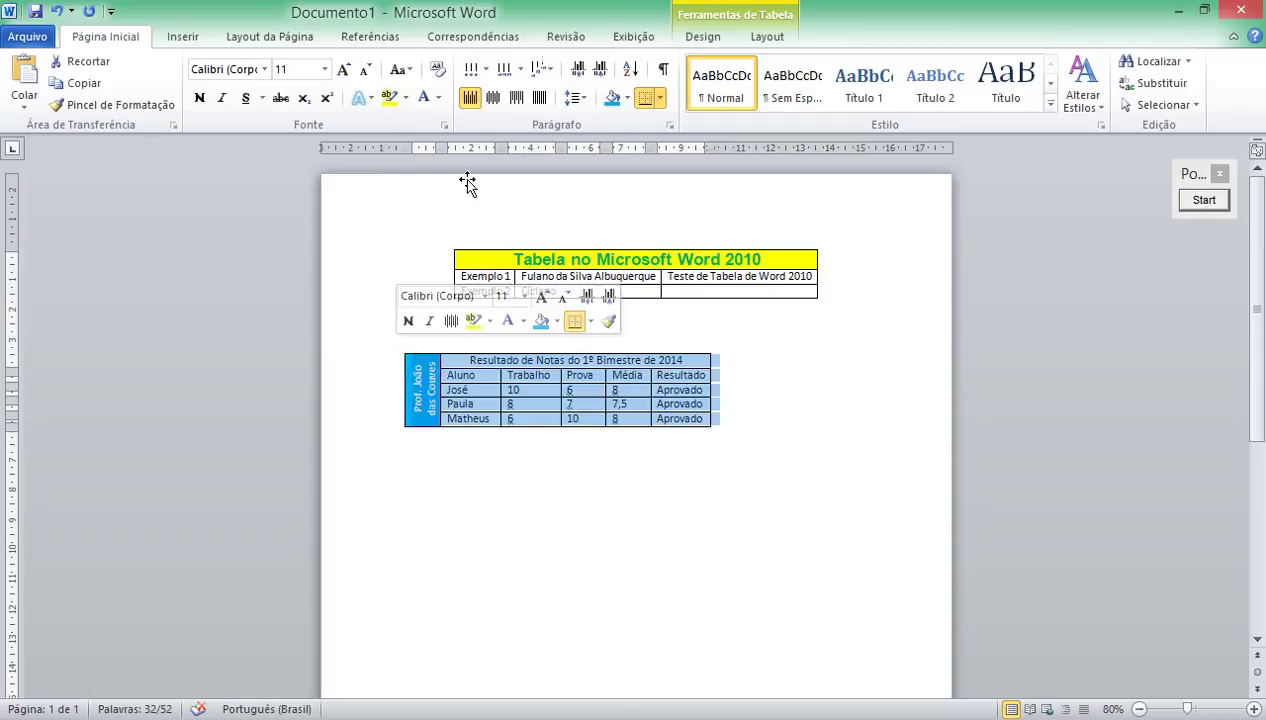
pyautogui.click(493, 97)
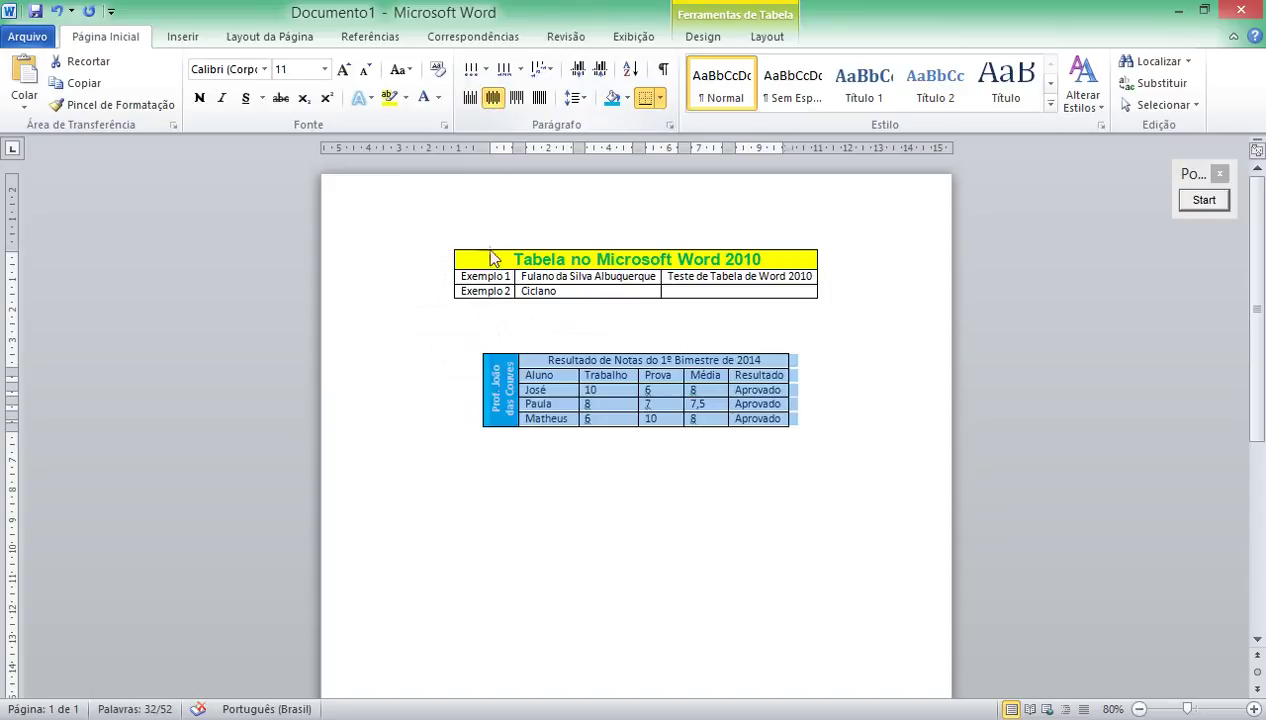
# Centre the text in the heading and student rows of the grades table, from Aluno to Resultado.
pyautogui.click(766, 36)
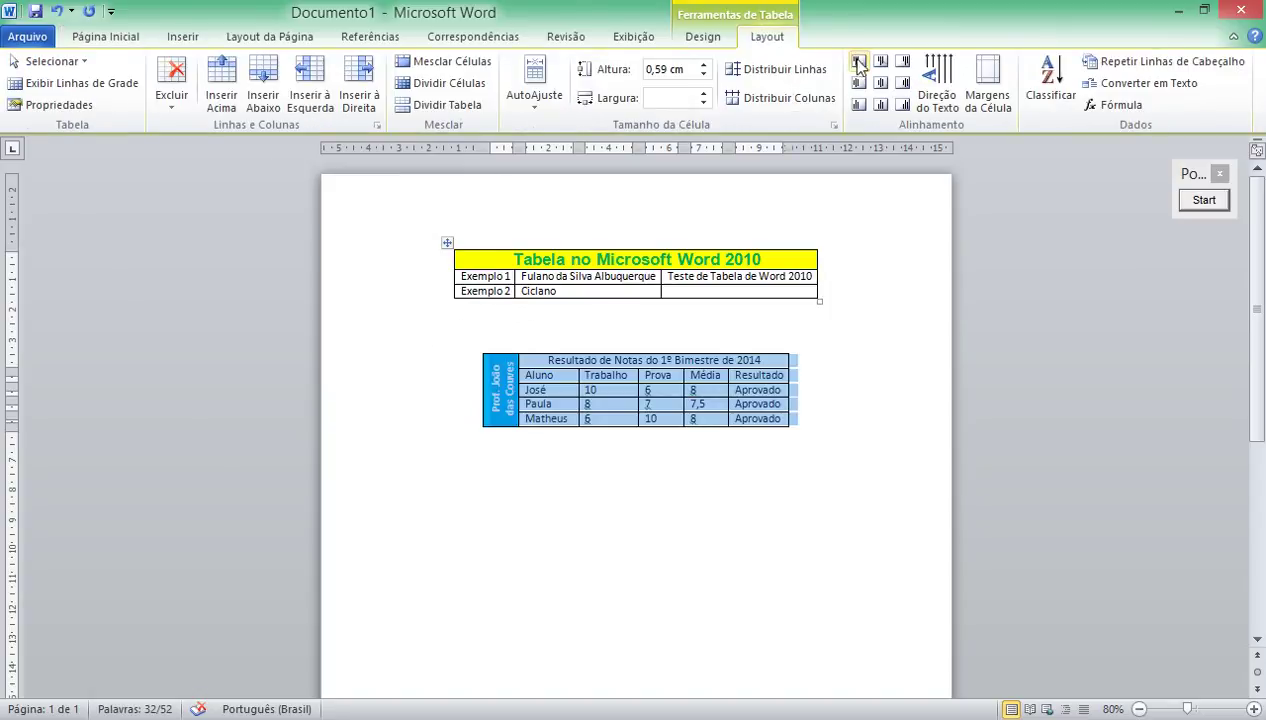
pyautogui.click(530, 381)
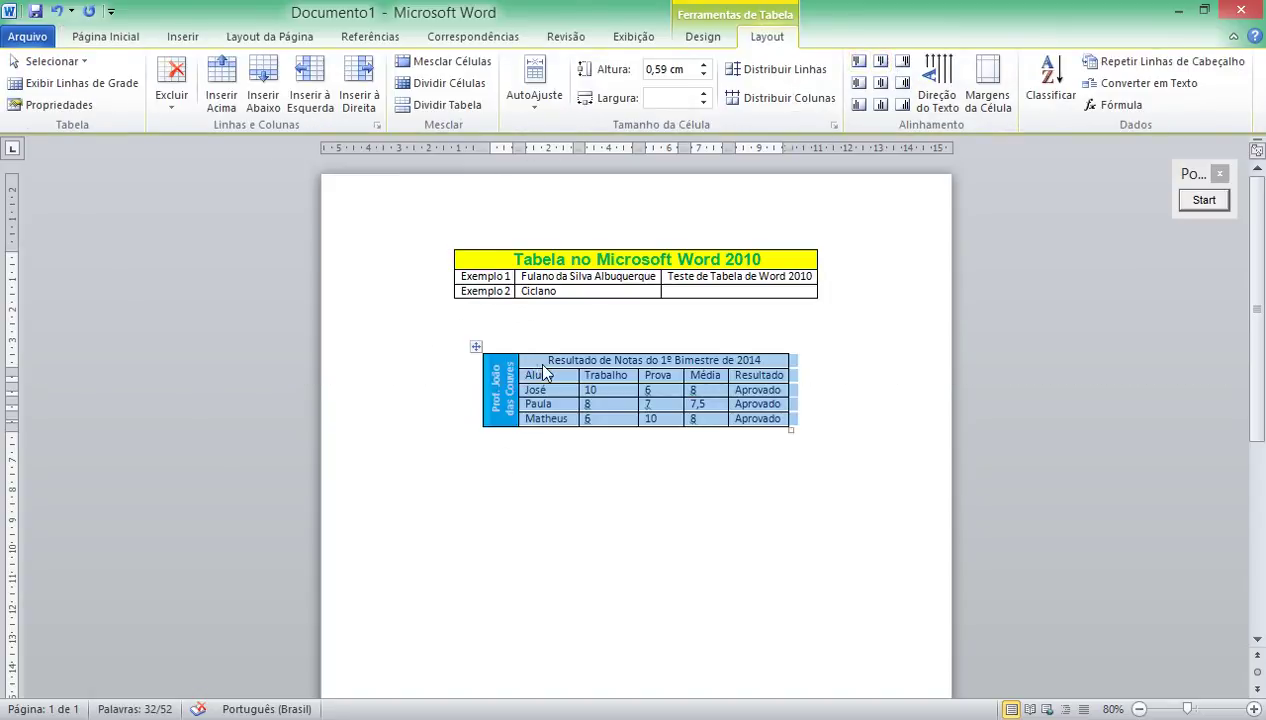
pyautogui.click(548, 365)
pyautogui.moveTo(752, 373); pyautogui.dragTo(556, 418)
pyautogui.click(880, 60)
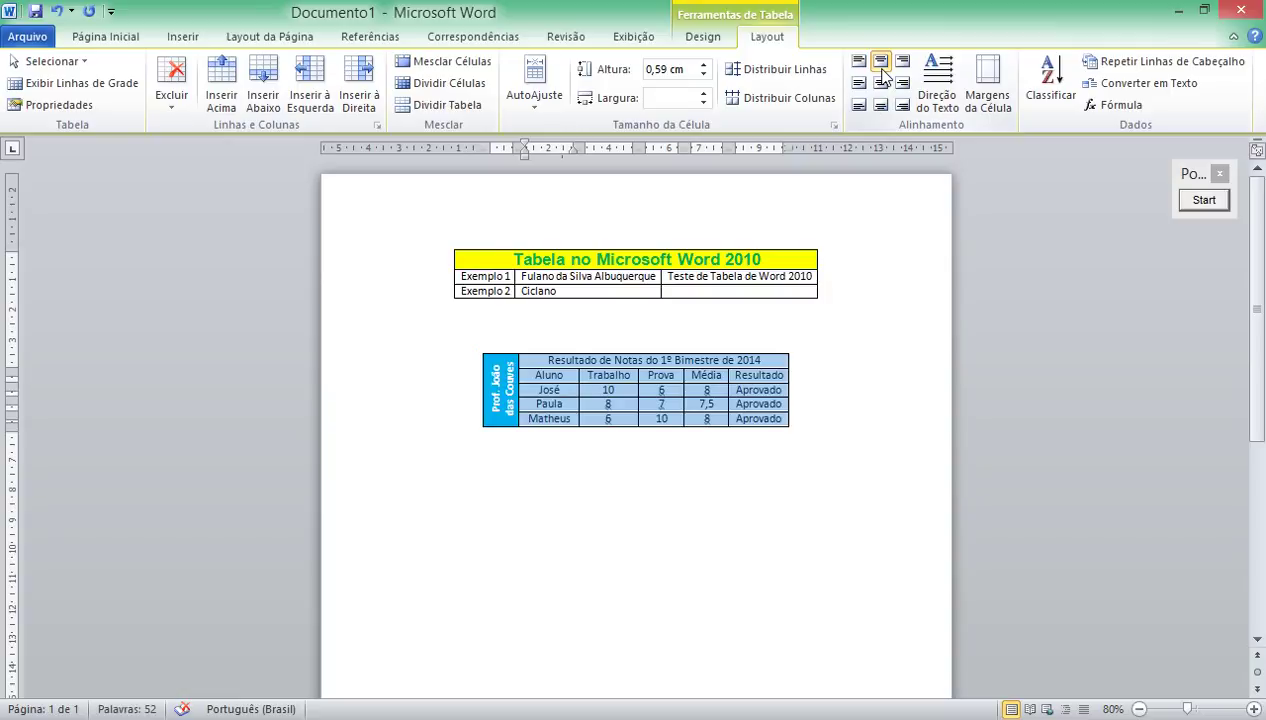
pyautogui.click(768, 499)
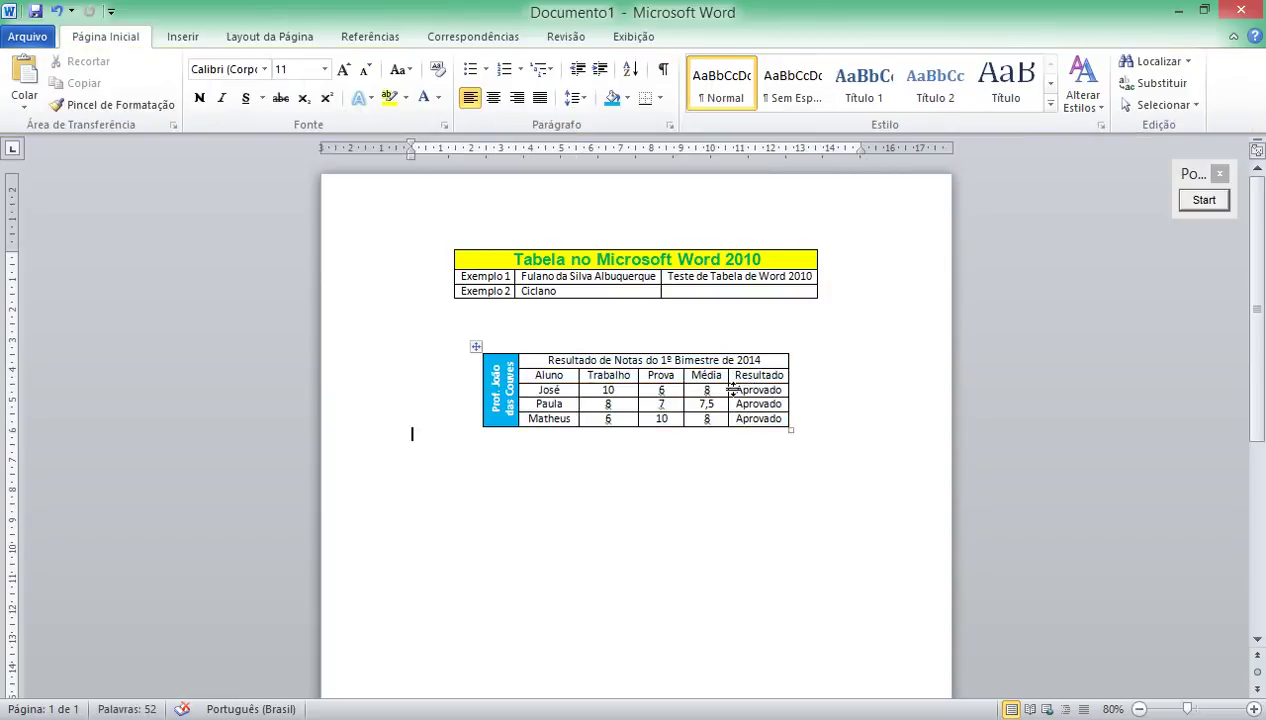
# Shade the three Aprovado cells in the Resultado column with the standard light green colour.
pyautogui.moveTo(738, 390); pyautogui.dragTo(742, 418)
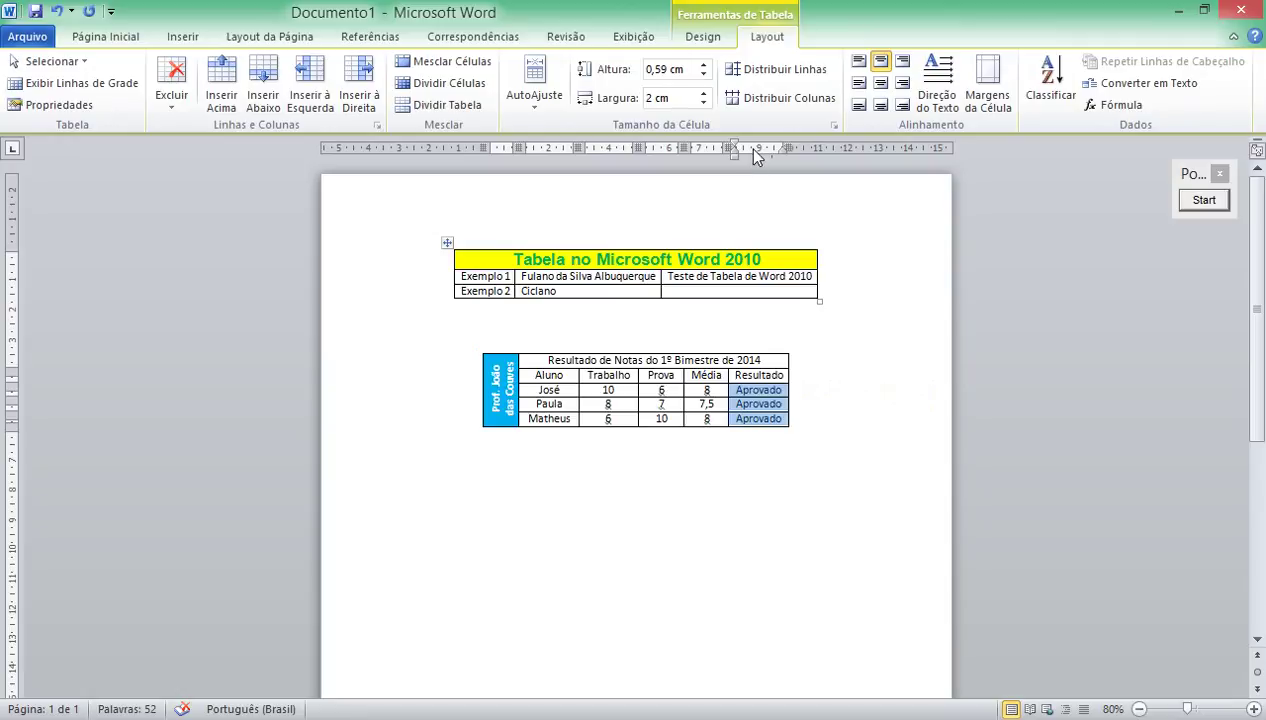
pyautogui.click(703, 42)
pyautogui.click(877, 62)
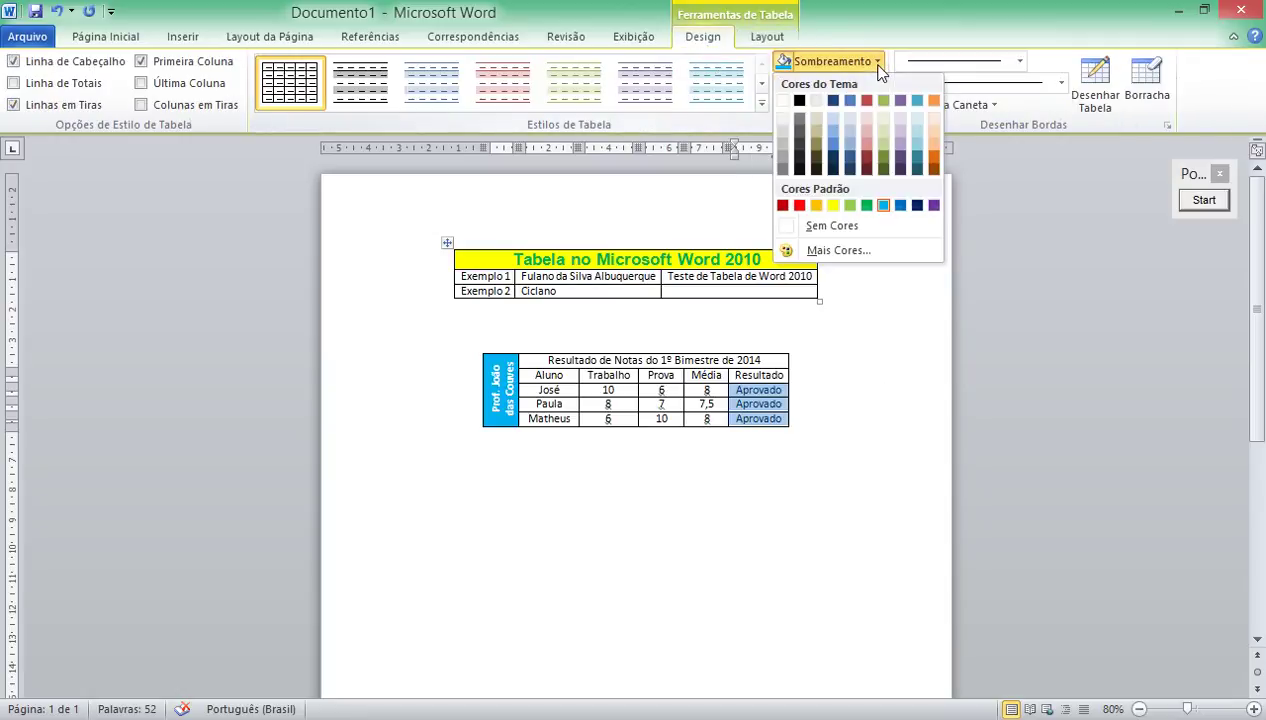
pyautogui.click(850, 205)
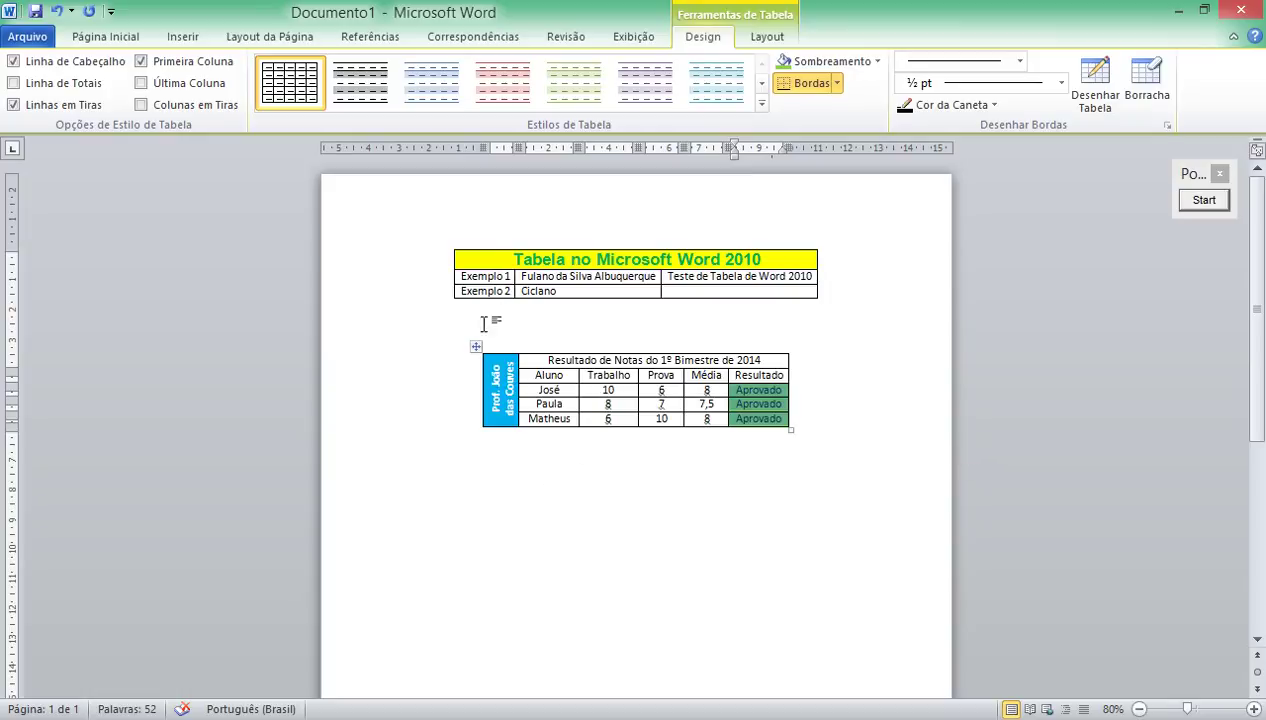
# Move the grades table slightly lower on the page and centre it horizontally again.
pyautogui.moveTo(477, 345); pyautogui.dragTo(474, 432)
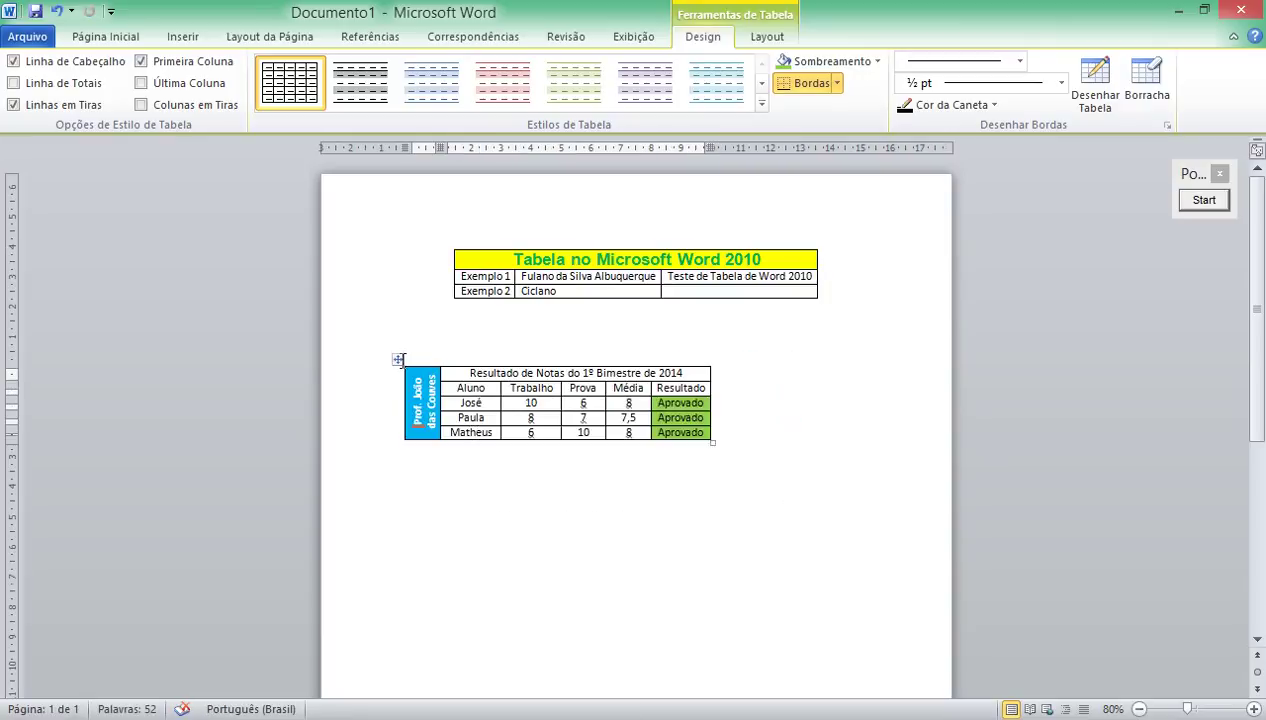
pyautogui.moveTo(398, 359); pyautogui.dragTo(543, 359)
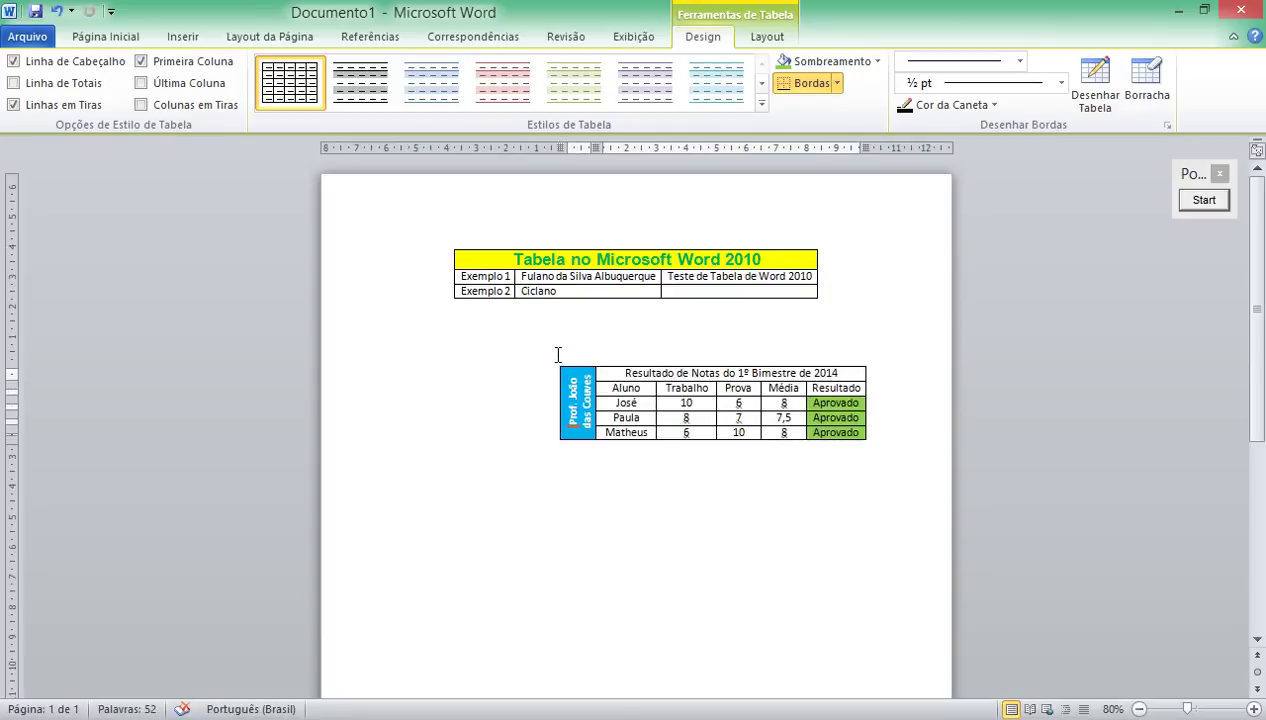
pyautogui.click(558, 354)
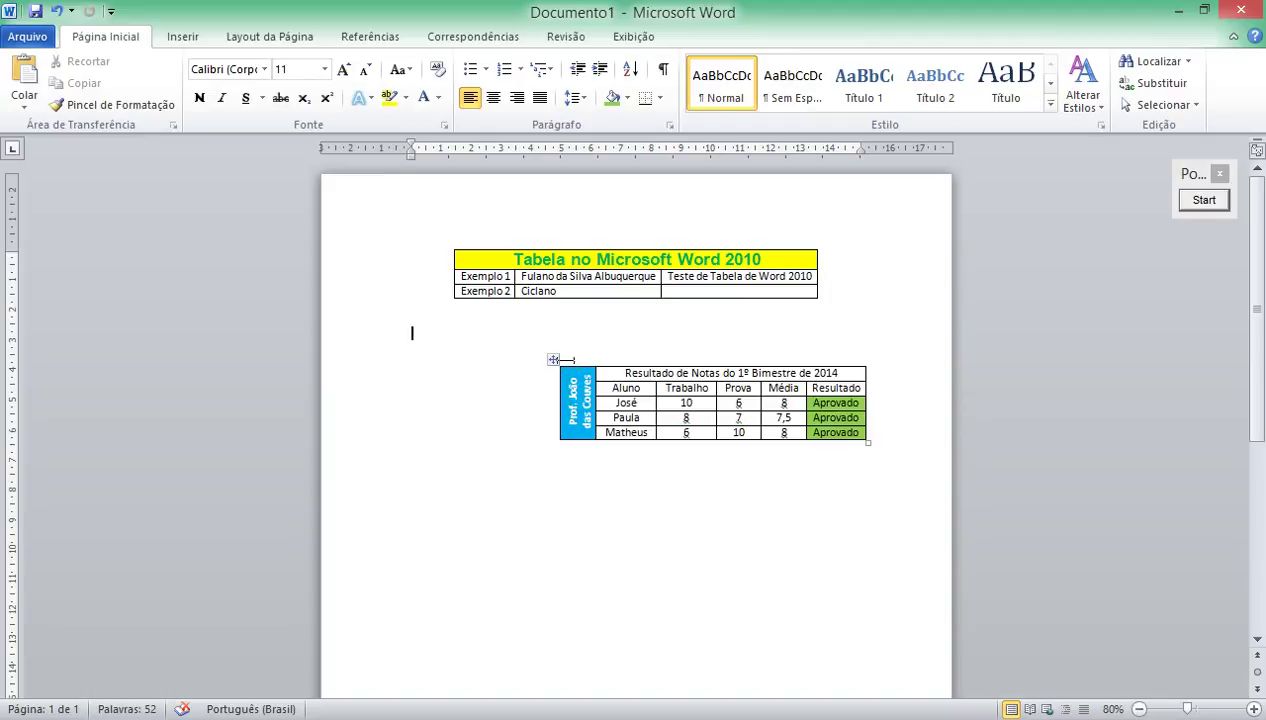
pyautogui.click(553, 359)
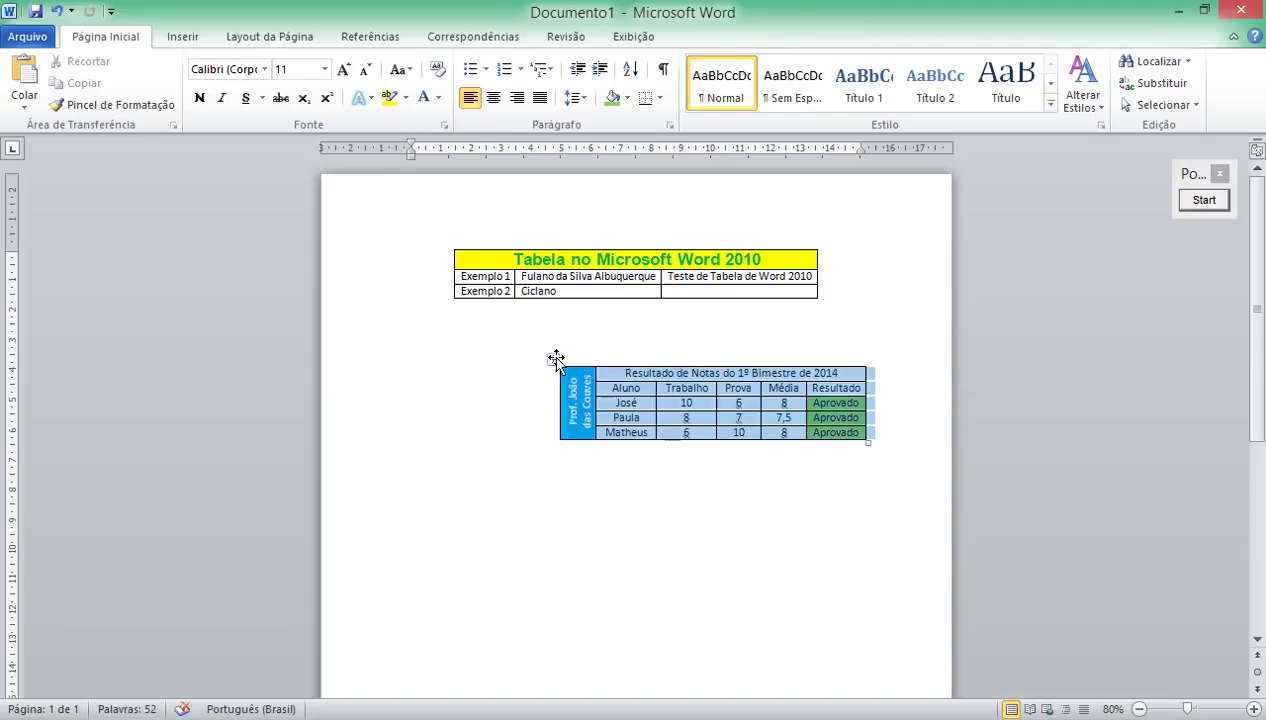
pyautogui.click(496, 101)
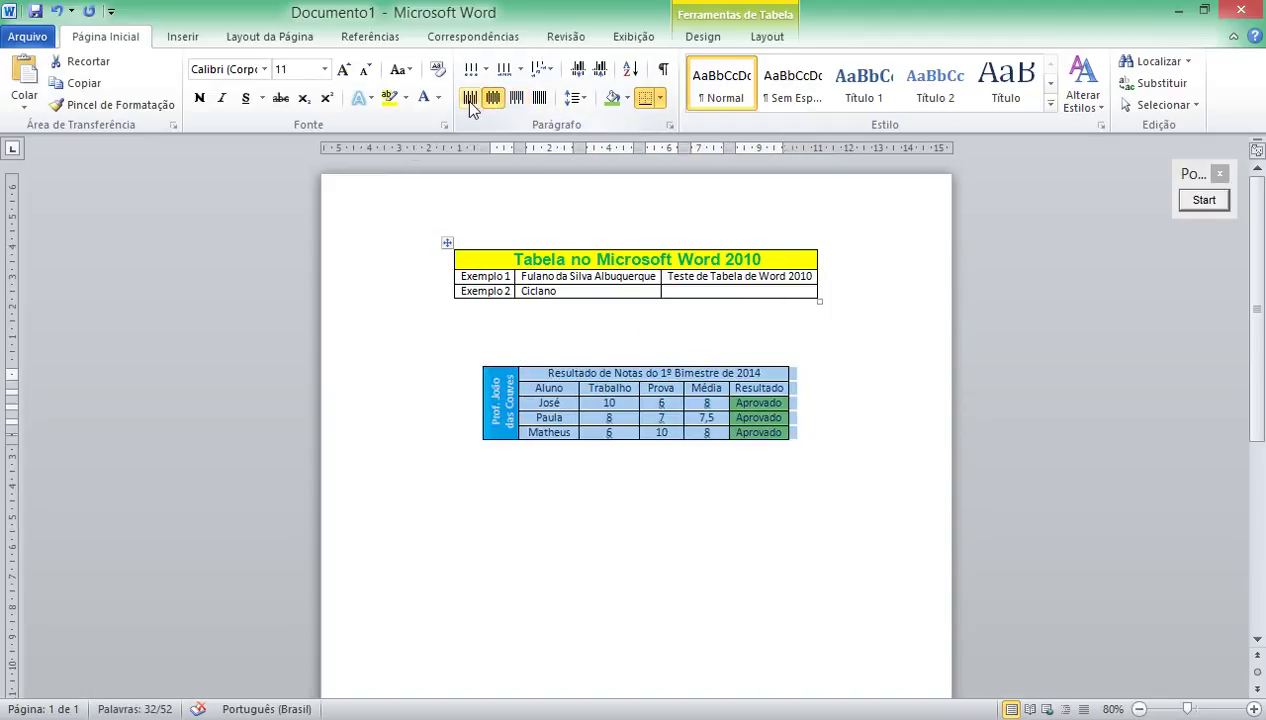
pyautogui.click(776, 40)
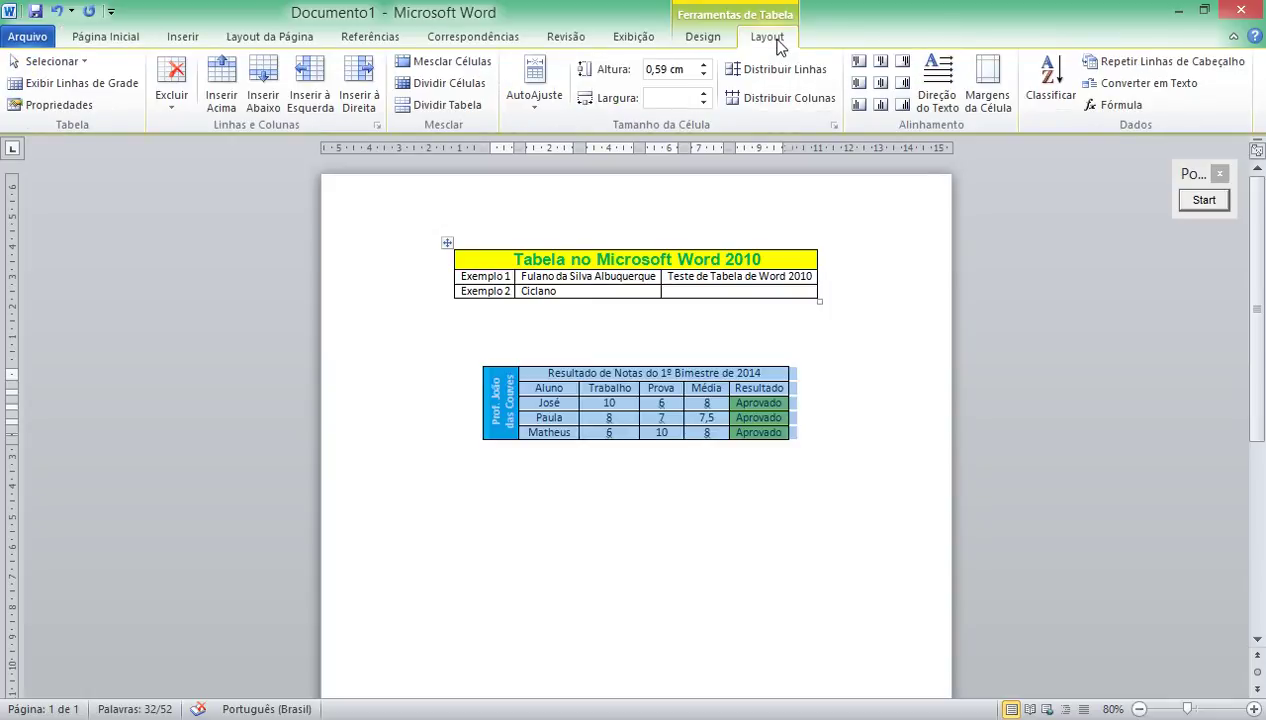
pyautogui.click(411, 359)
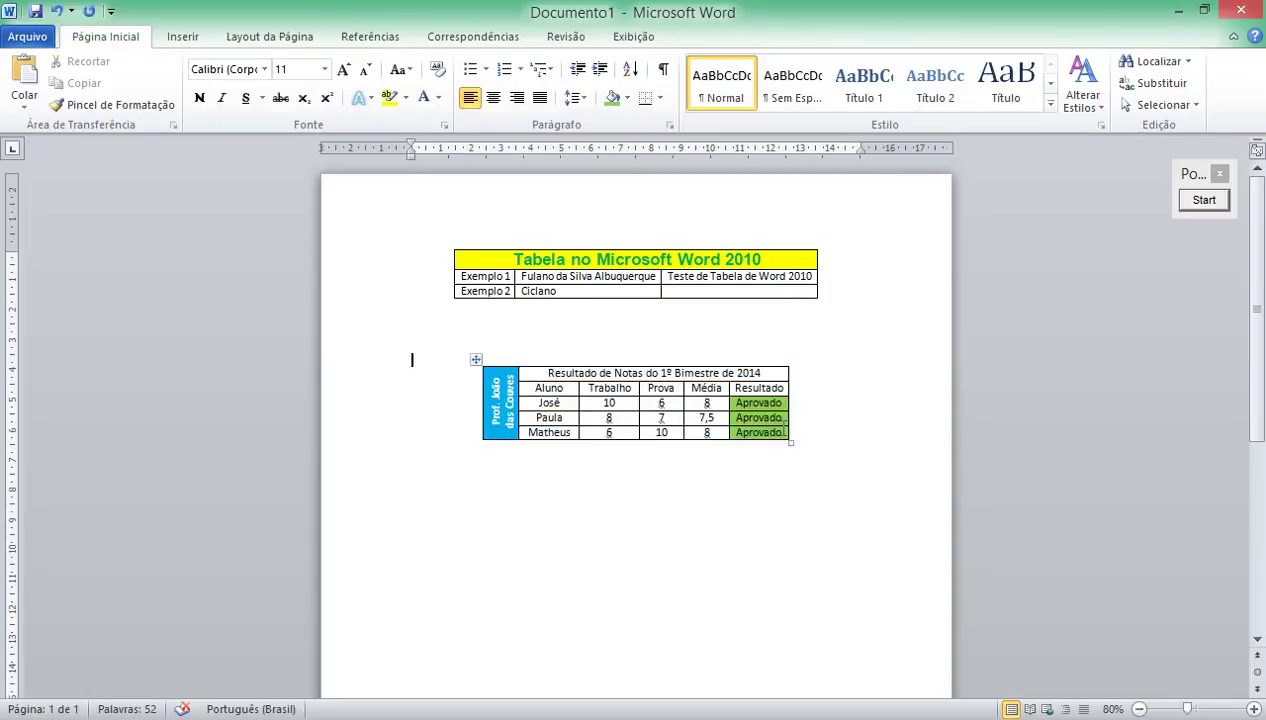
# Insert an empty row below the last student row of the grades table.
pyautogui.click(786, 432)
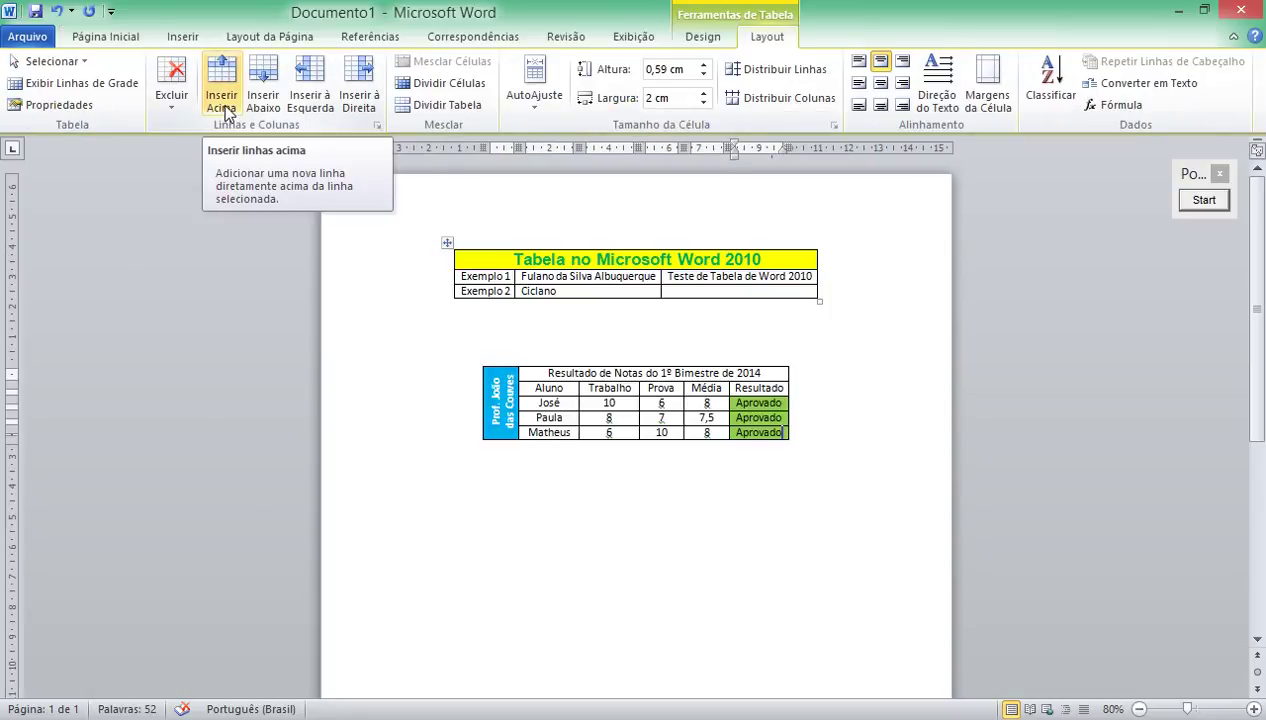
pyautogui.click(263, 101)
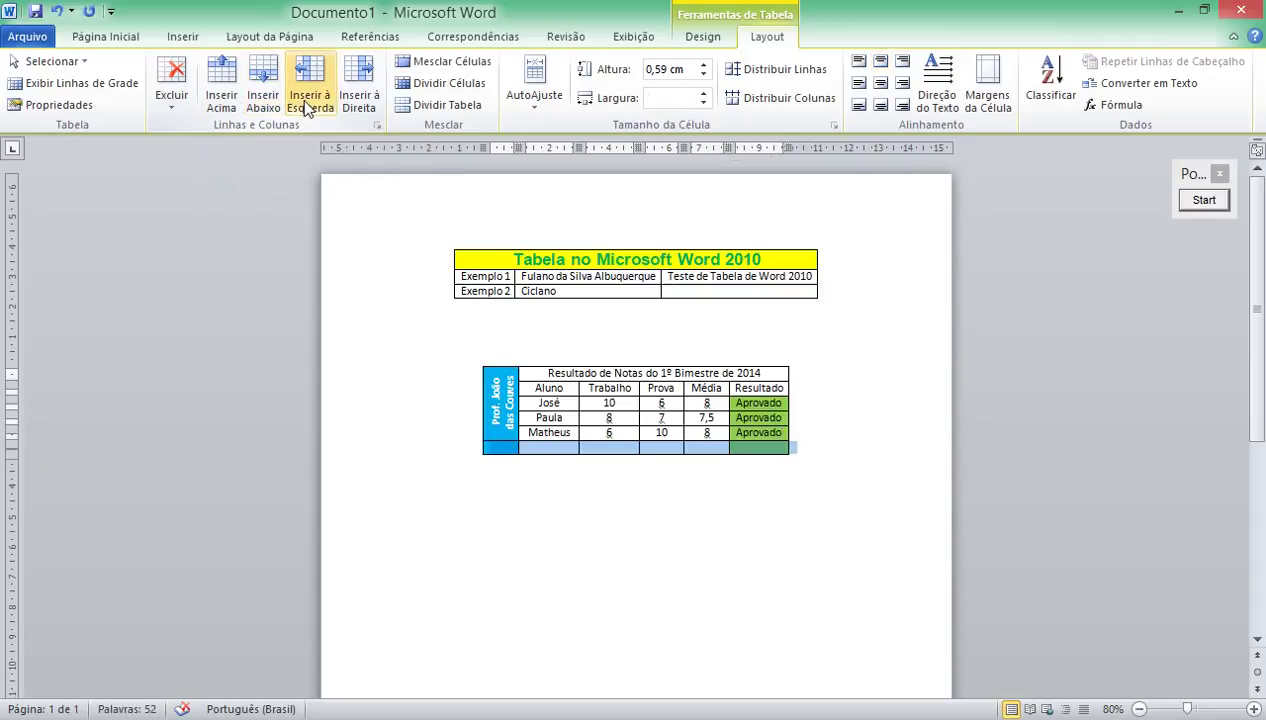
pyautogui.click(760, 448)
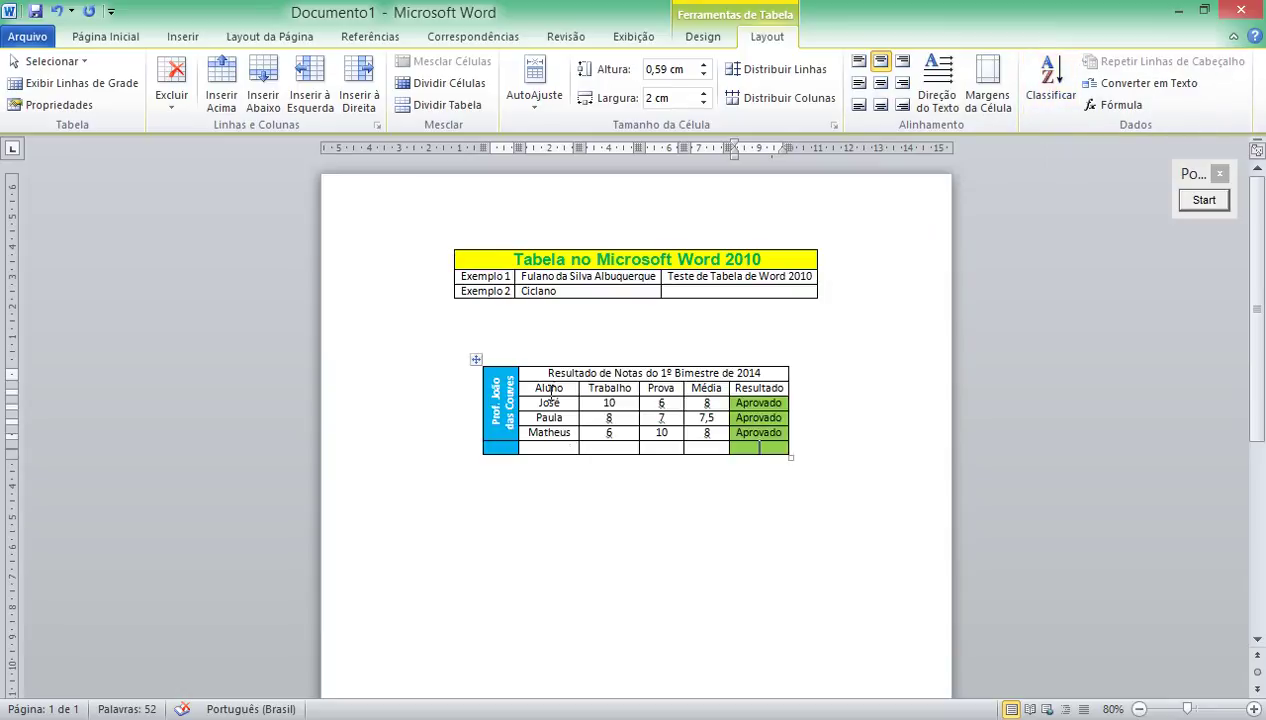
# Try to sort the three student rows of the grades table.
pyautogui.moveTo(534, 403); pyautogui.dragTo(775, 433)
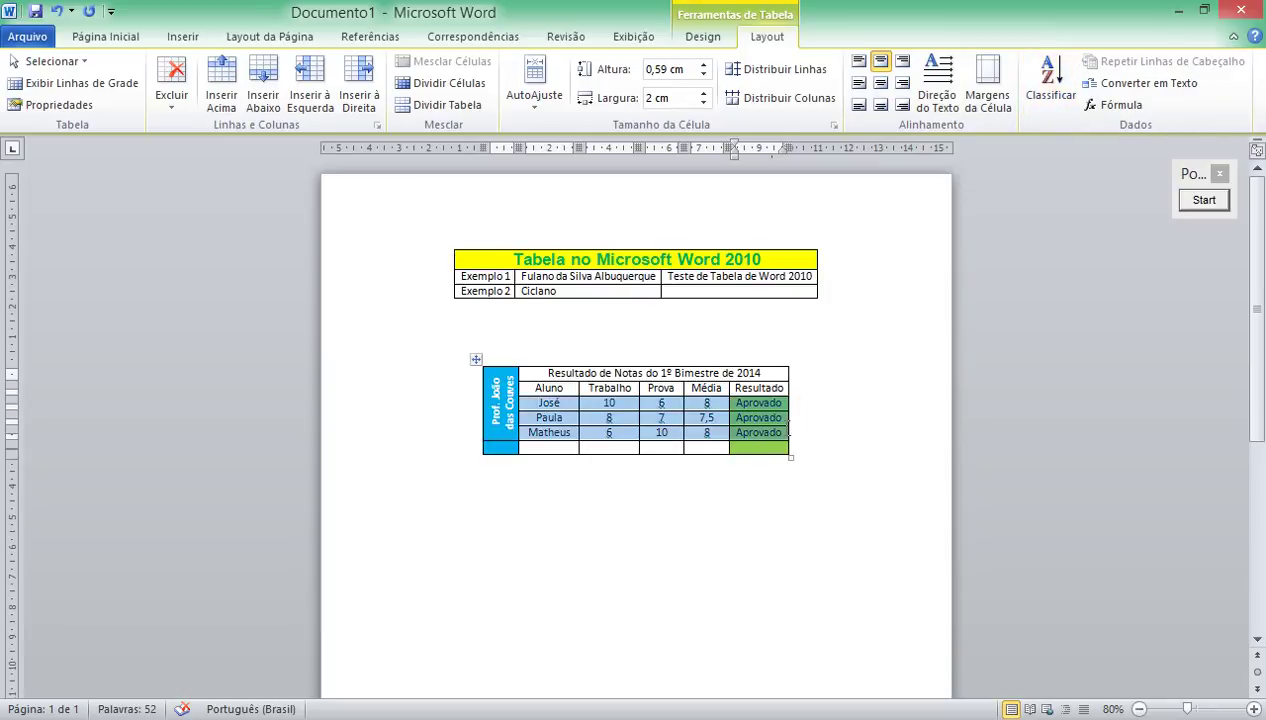
pyautogui.click(1052, 90)
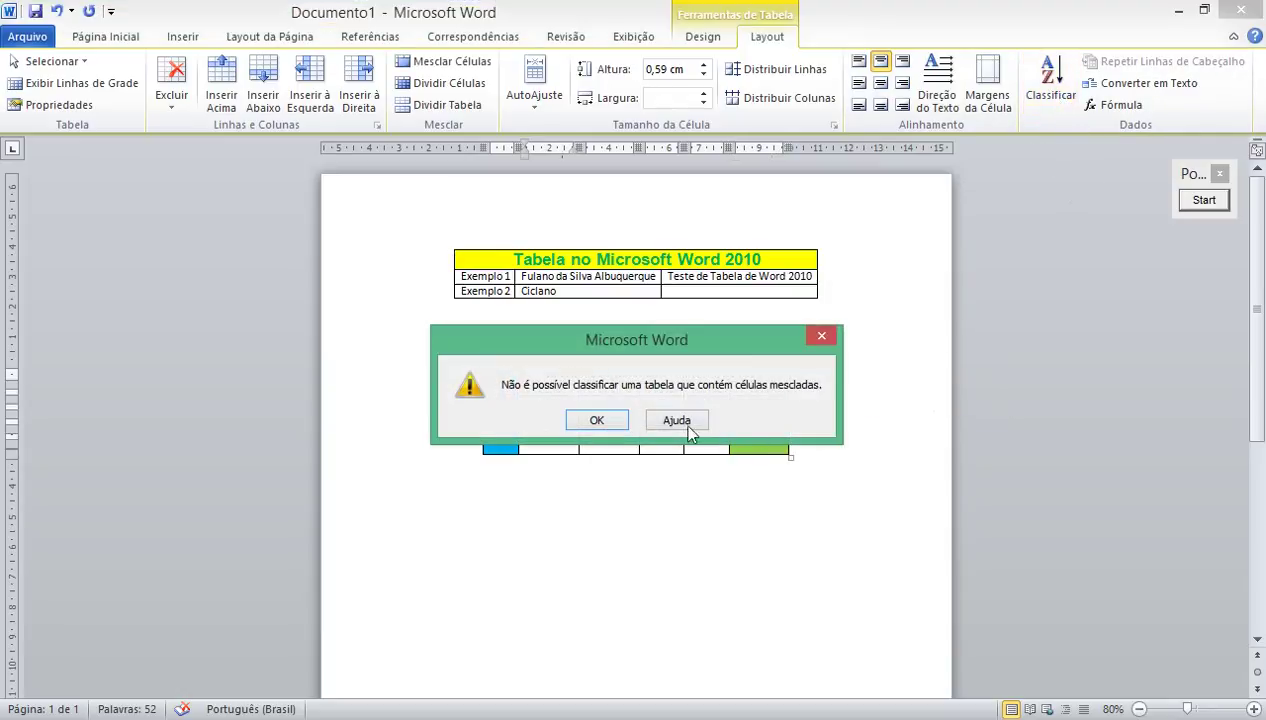
pyautogui.click(617, 422)
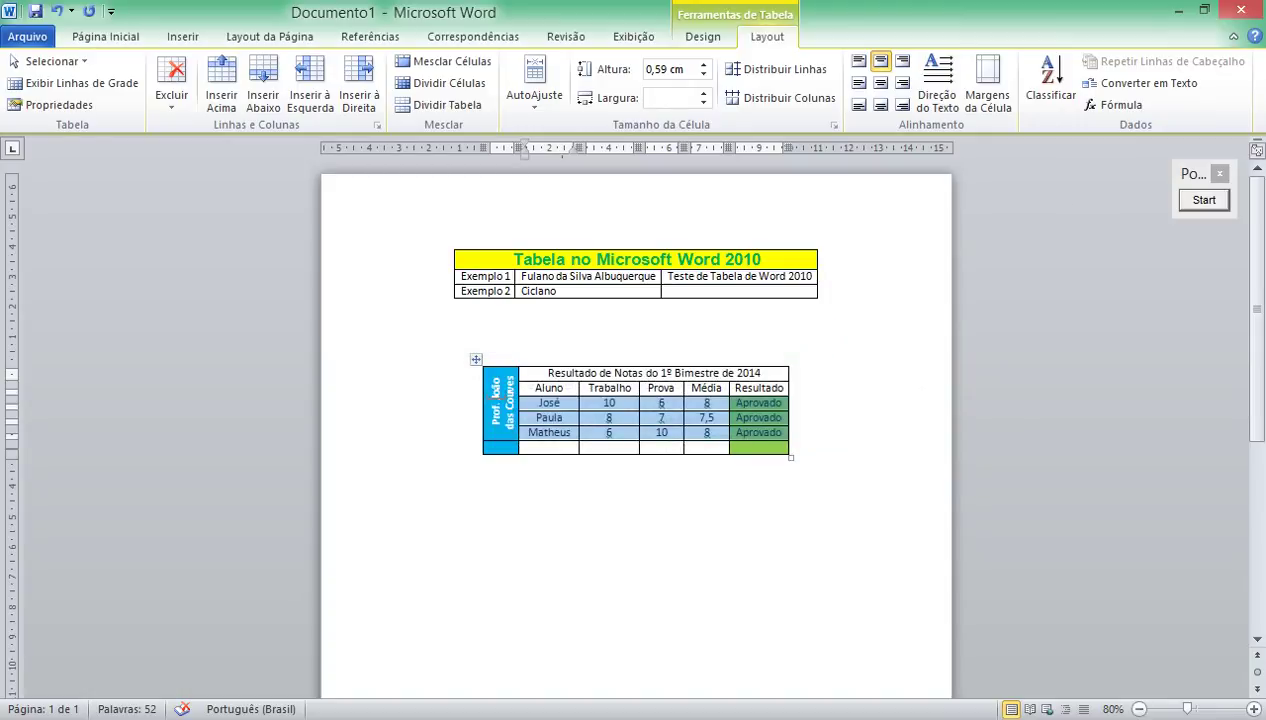
pyautogui.click(495, 389)
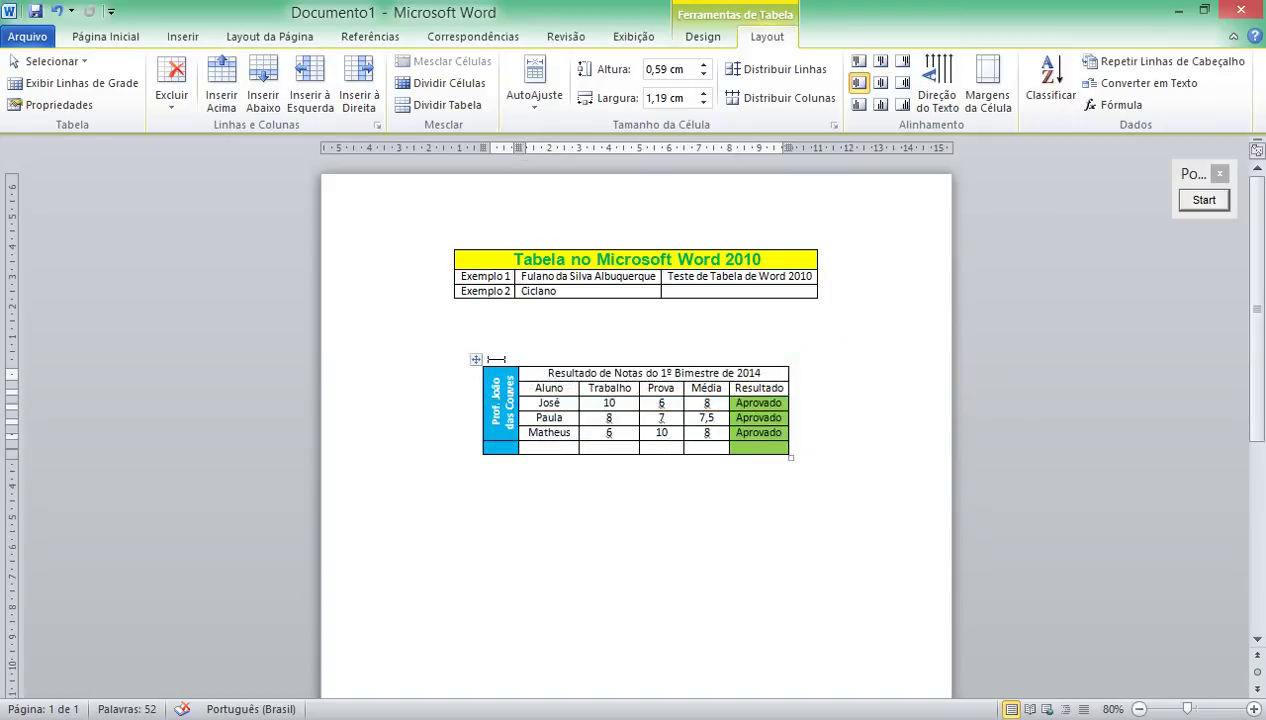
pyautogui.moveTo(493, 400); pyautogui.dragTo(500, 443)
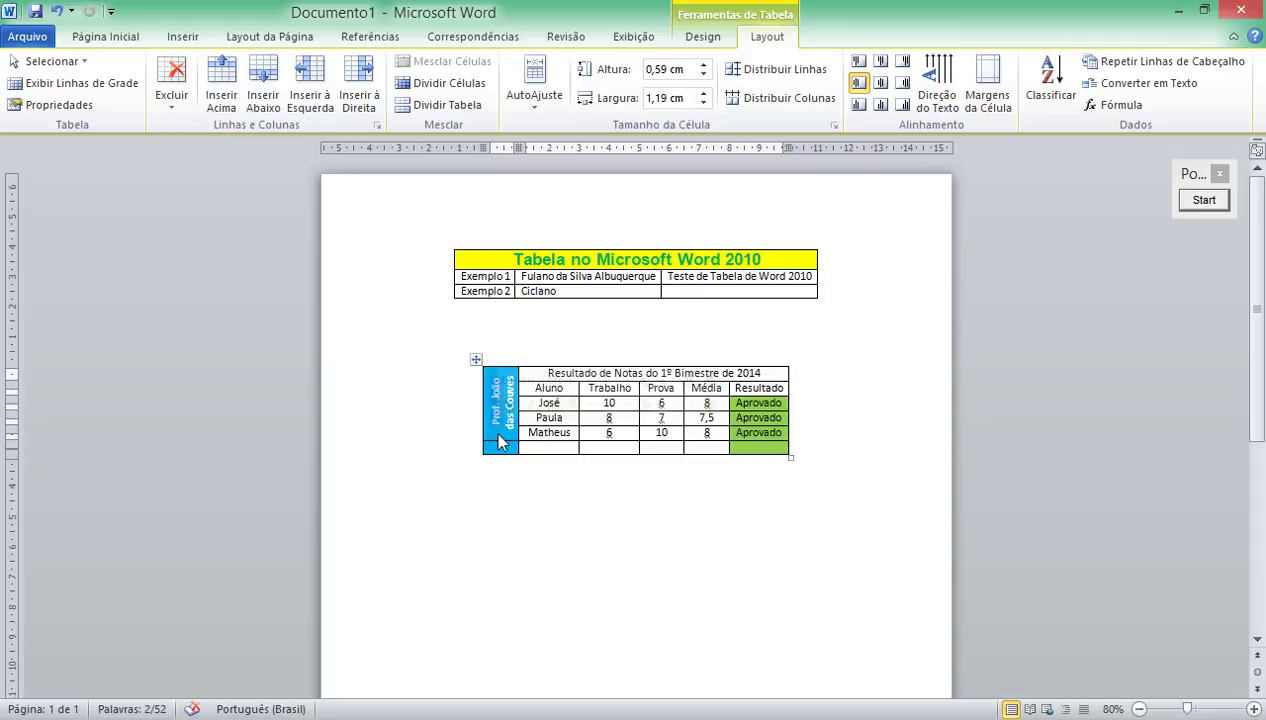
pyautogui.press('Up')
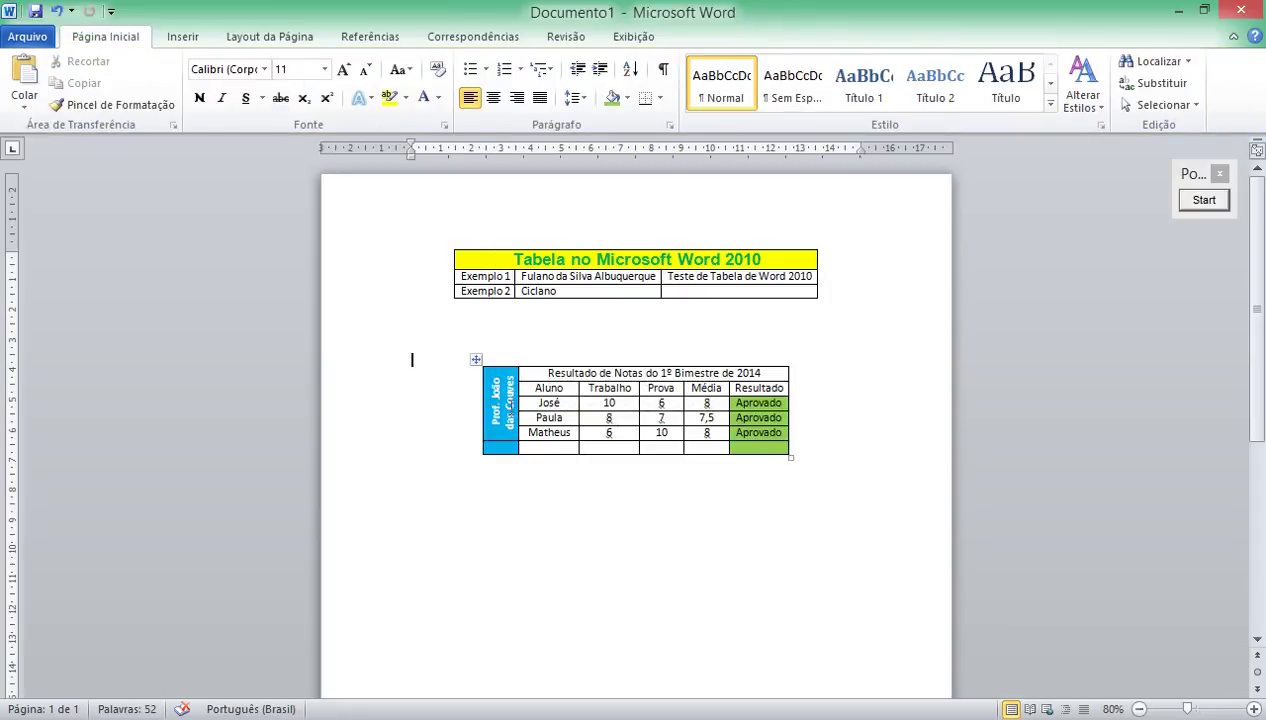
# Select the three student rows of the grades table and look through the available table styles without applying one.
pyautogui.moveTo(537, 402); pyautogui.dragTo(770, 433)
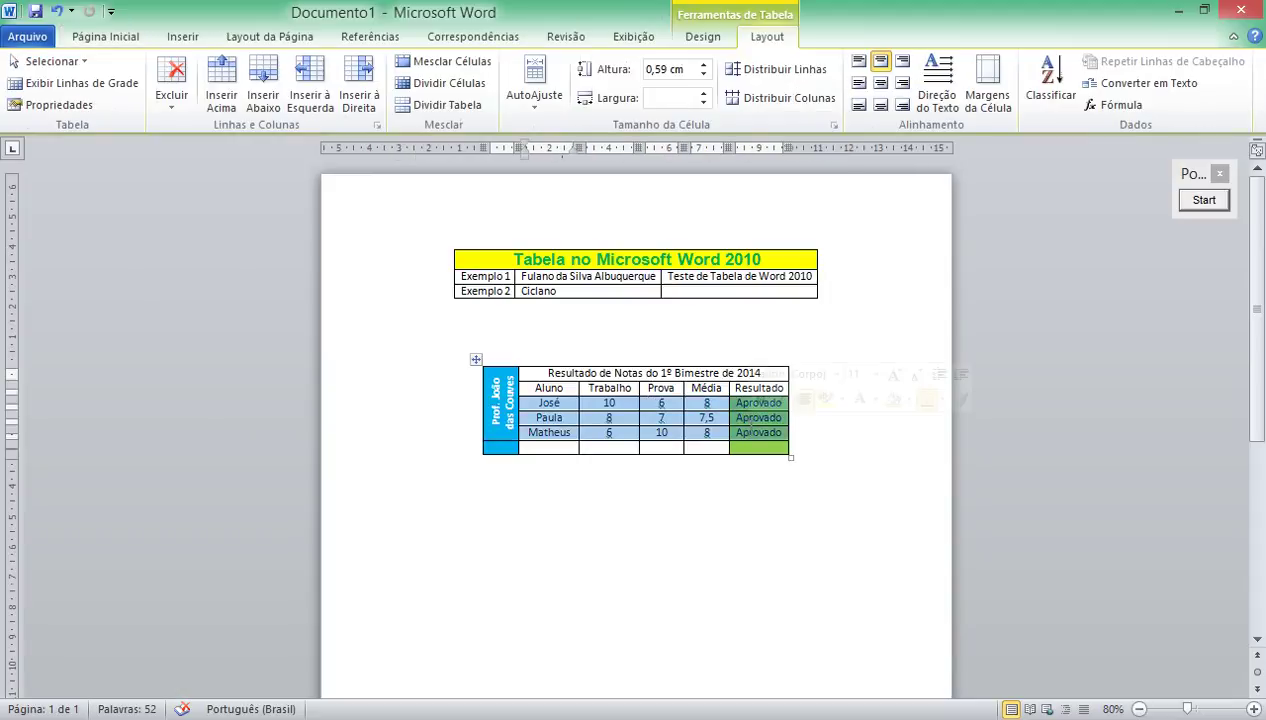
pyautogui.click(1052, 106)
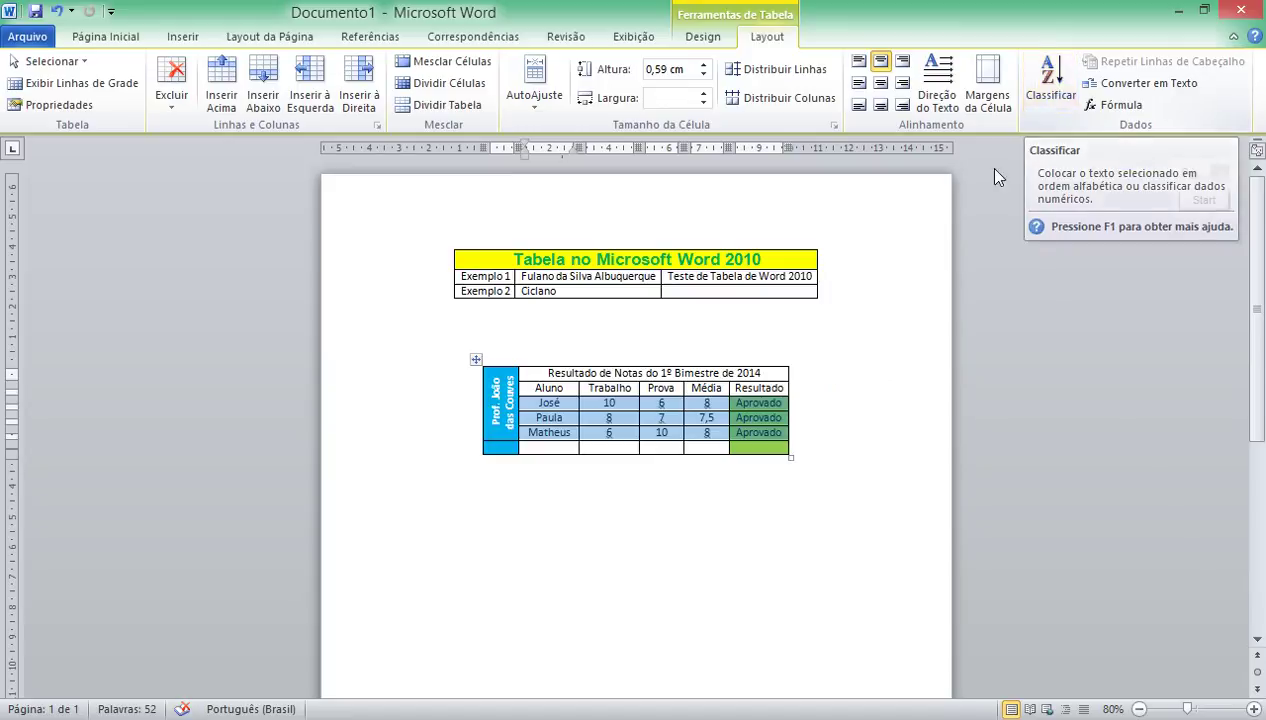
pyautogui.click(702, 40)
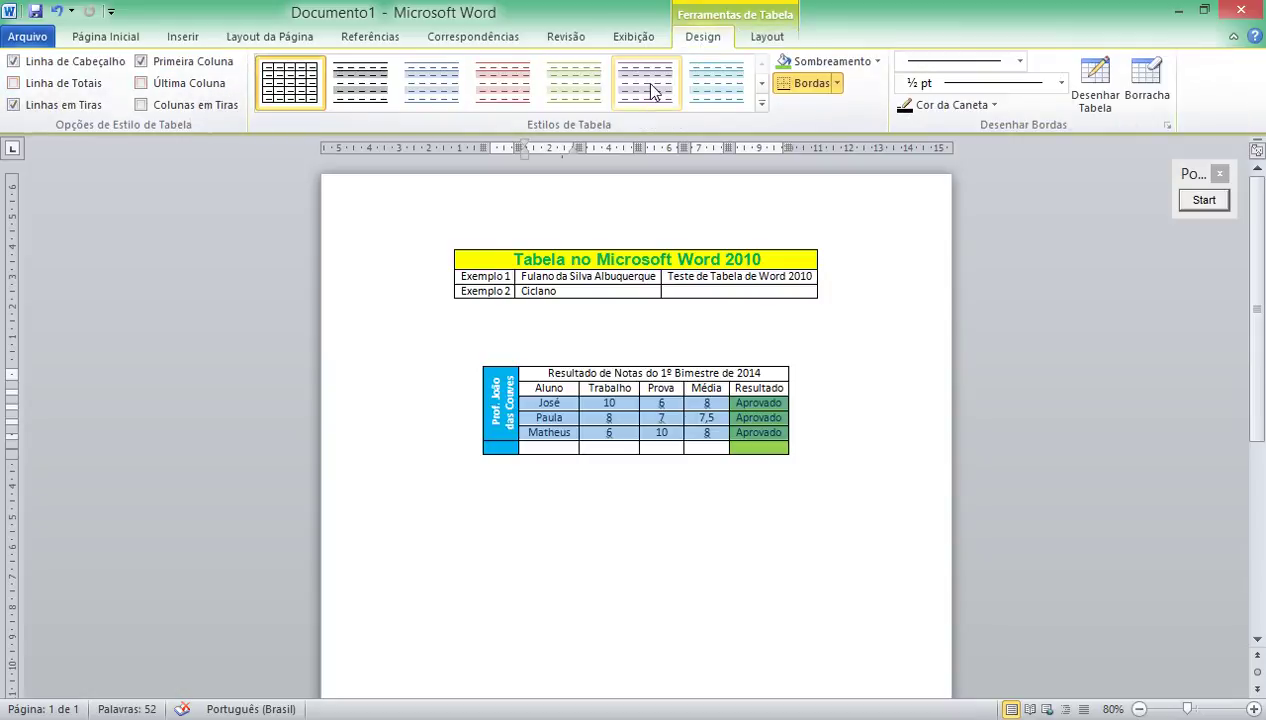
pyautogui.click(760, 103)
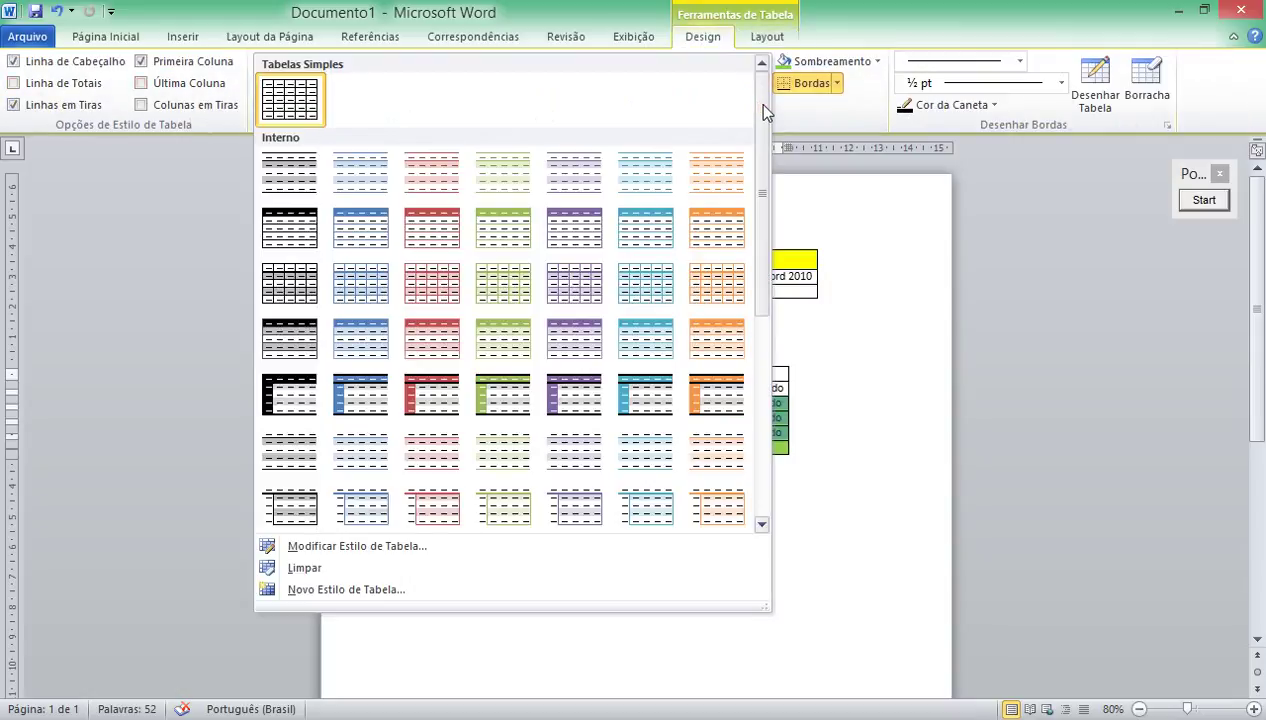
pyautogui.scroll(-1, 758, 118)
pyautogui.scroll(1, 755, 122)
pyautogui.click(839, 113)
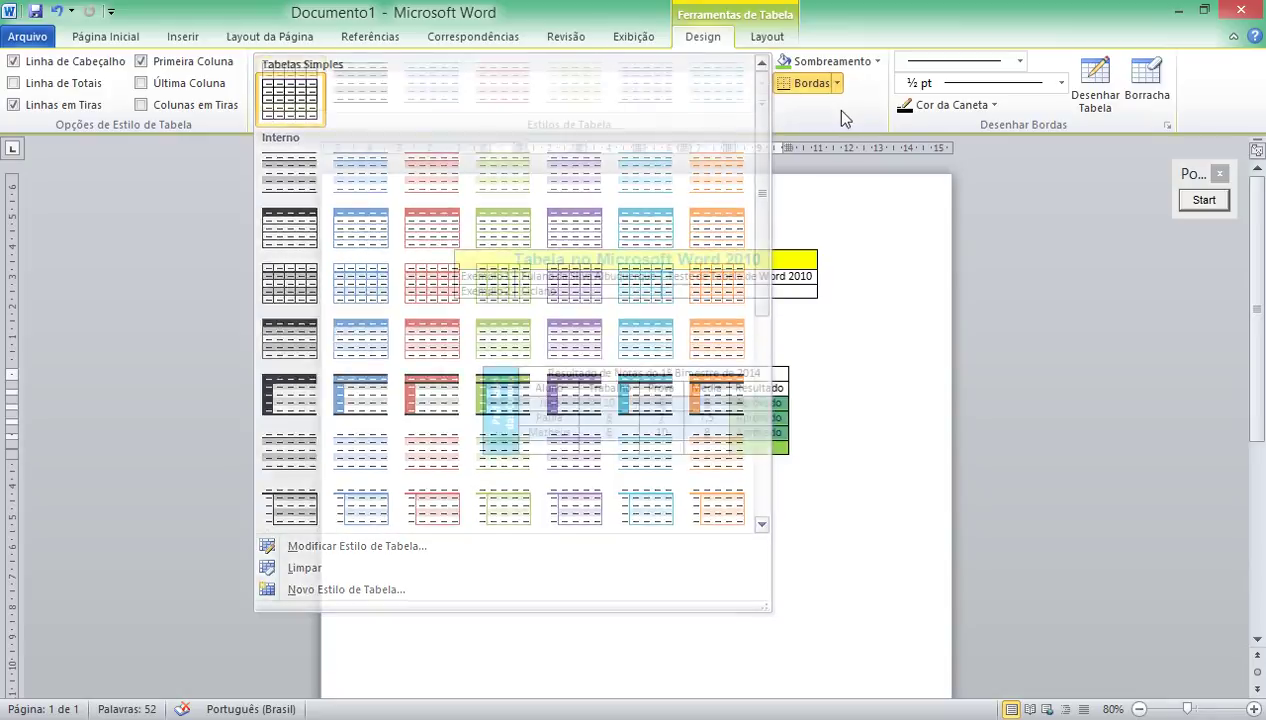
# Apply dark red ½ pt borders to all edges of the selected student cells through the Borders and Shading settings.
pyautogui.click(837, 84)
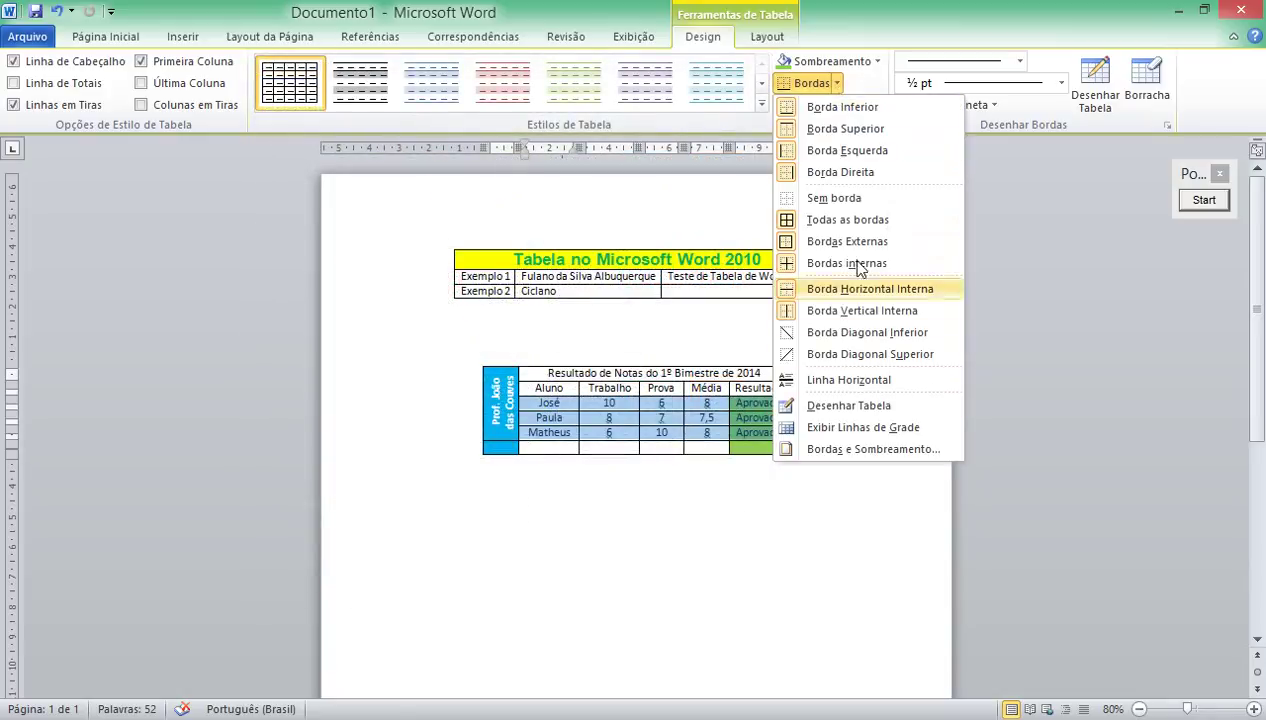
pyautogui.click(868, 450)
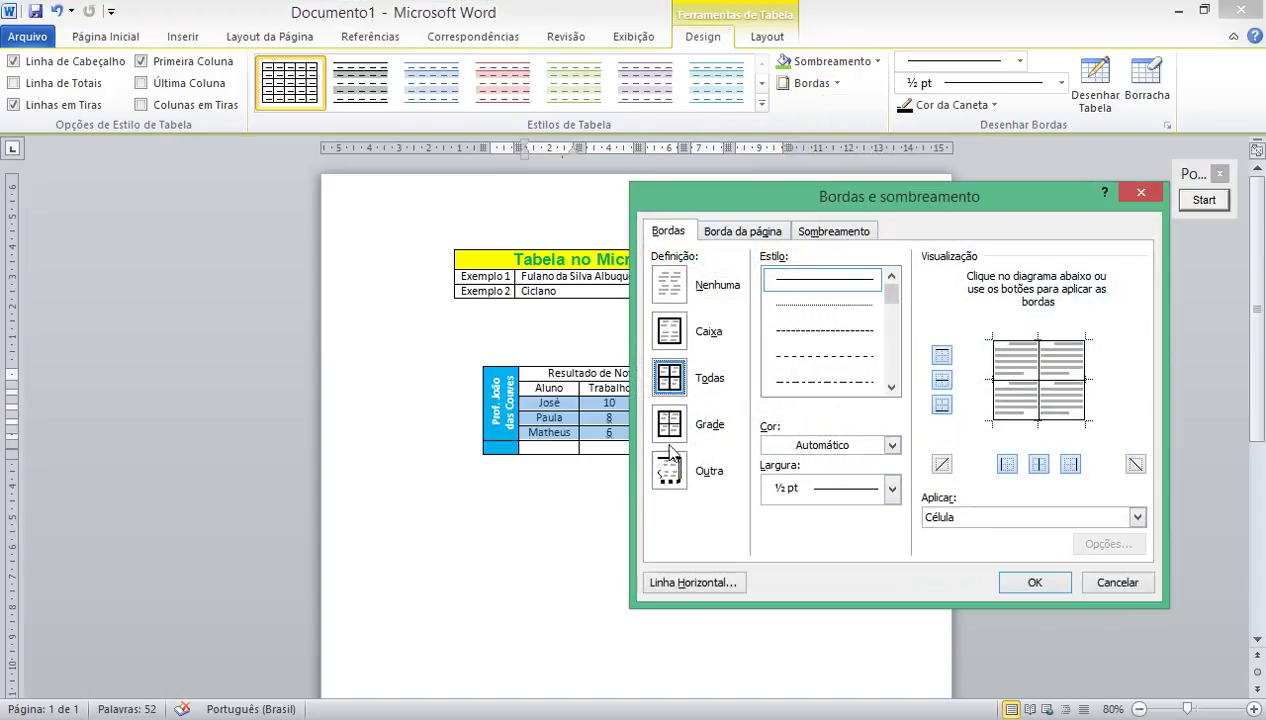
pyautogui.click(891, 445)
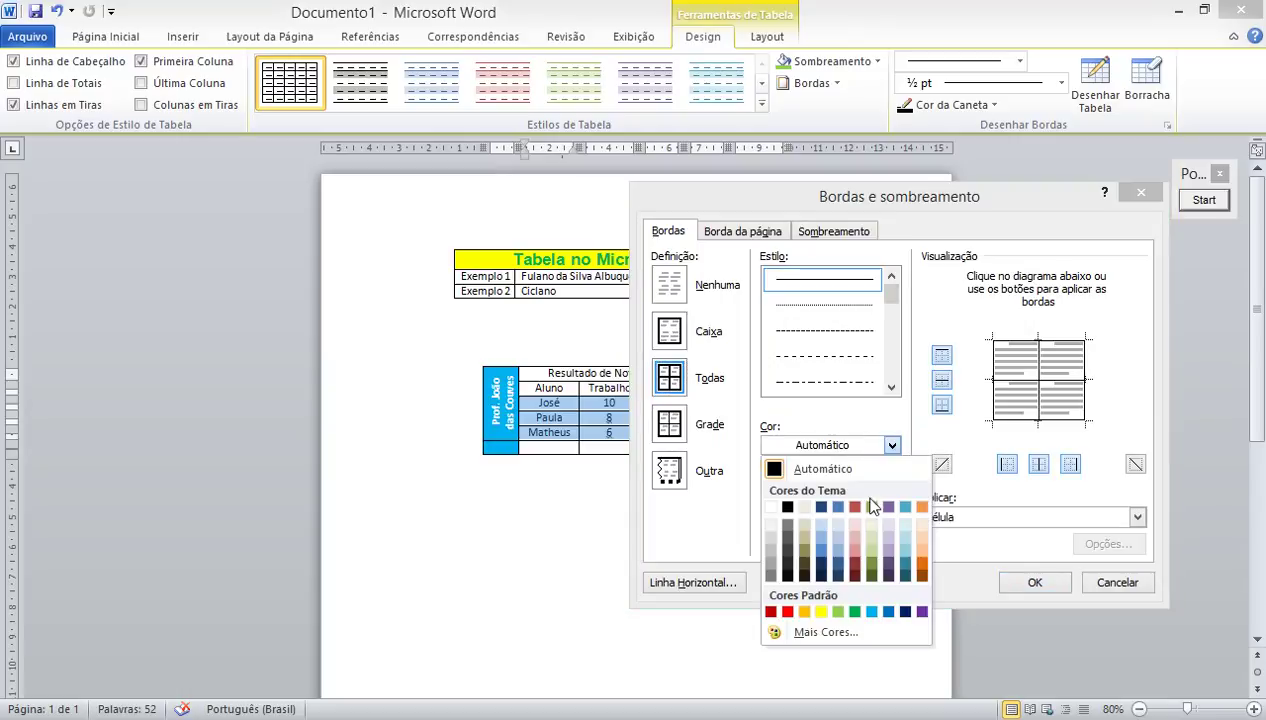
pyautogui.click(856, 552)
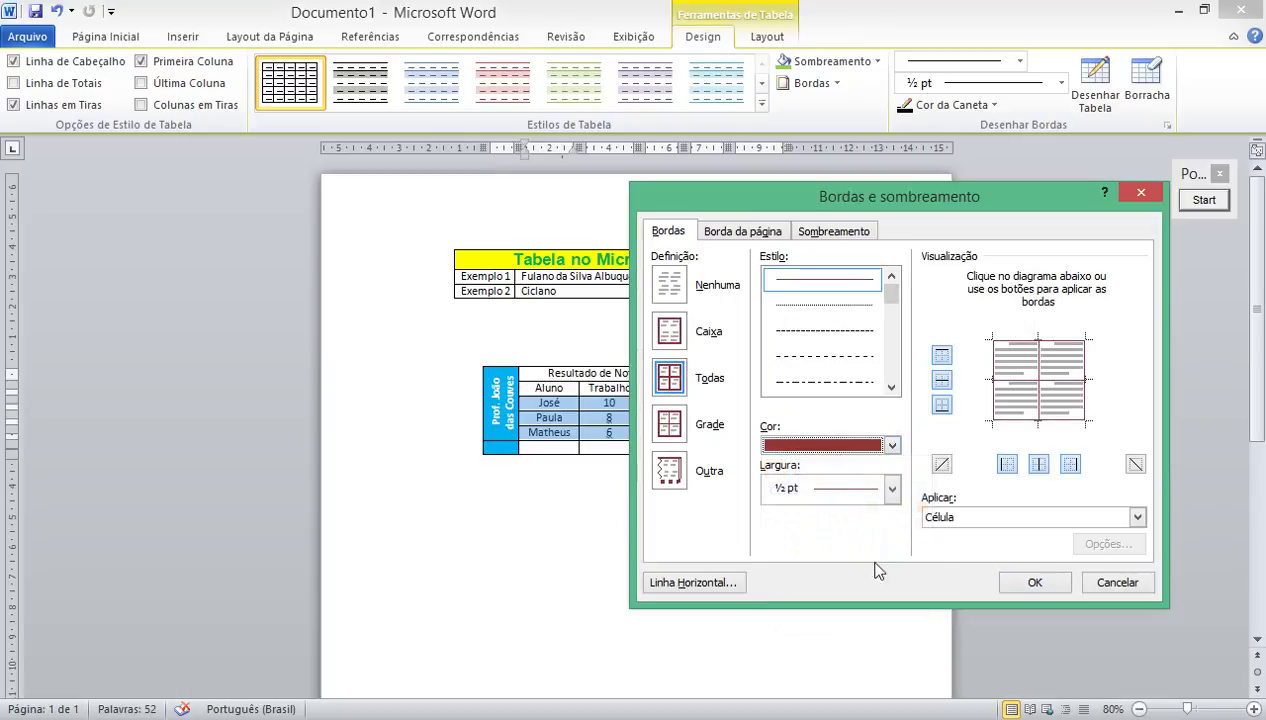
pyautogui.click(1040, 582)
pyautogui.click(675, 508)
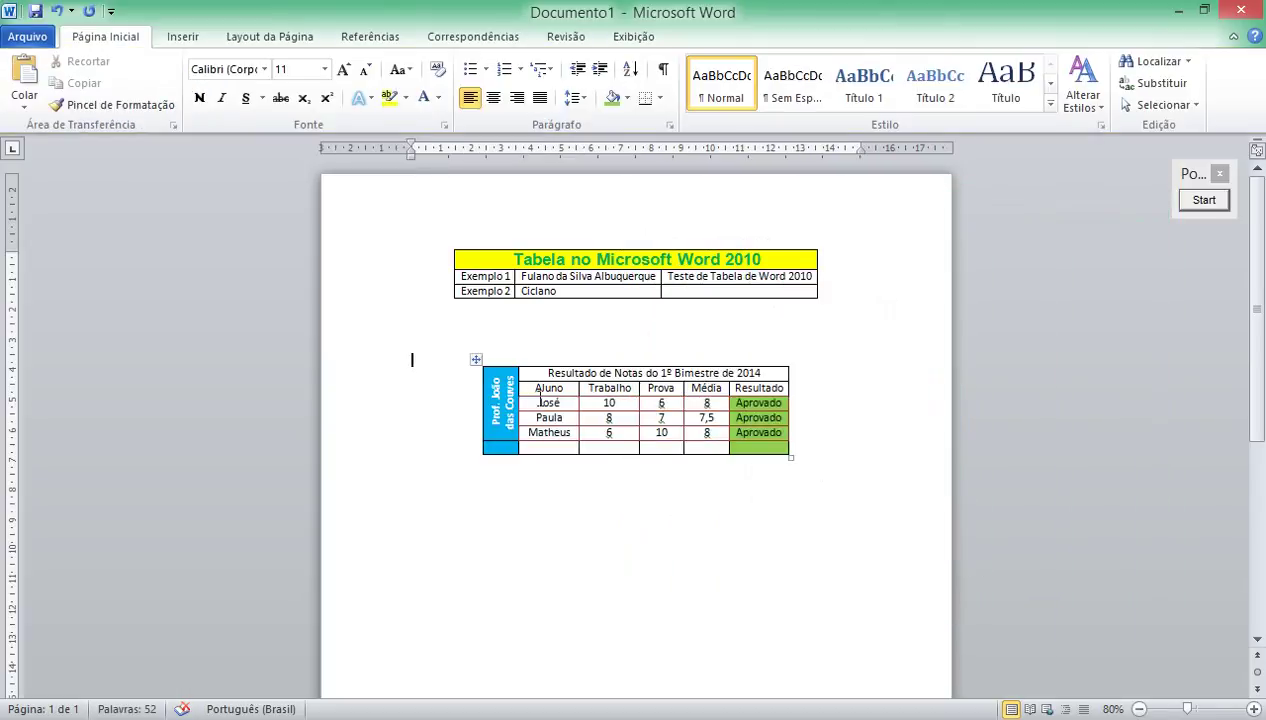
# Try to give the whole grades table dark red 1 ½ pt borders, leaving the border setting on custom.
pyautogui.click(476, 359)
pyautogui.click(836, 83)
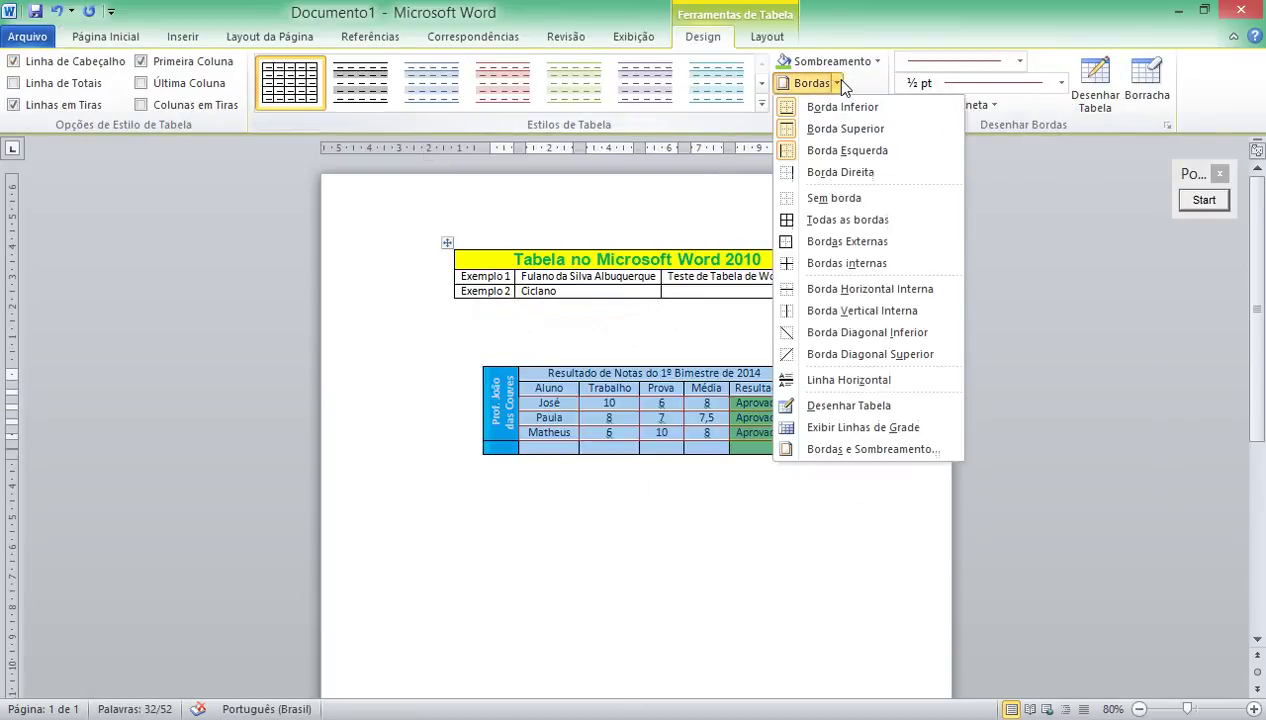
pyautogui.click(862, 450)
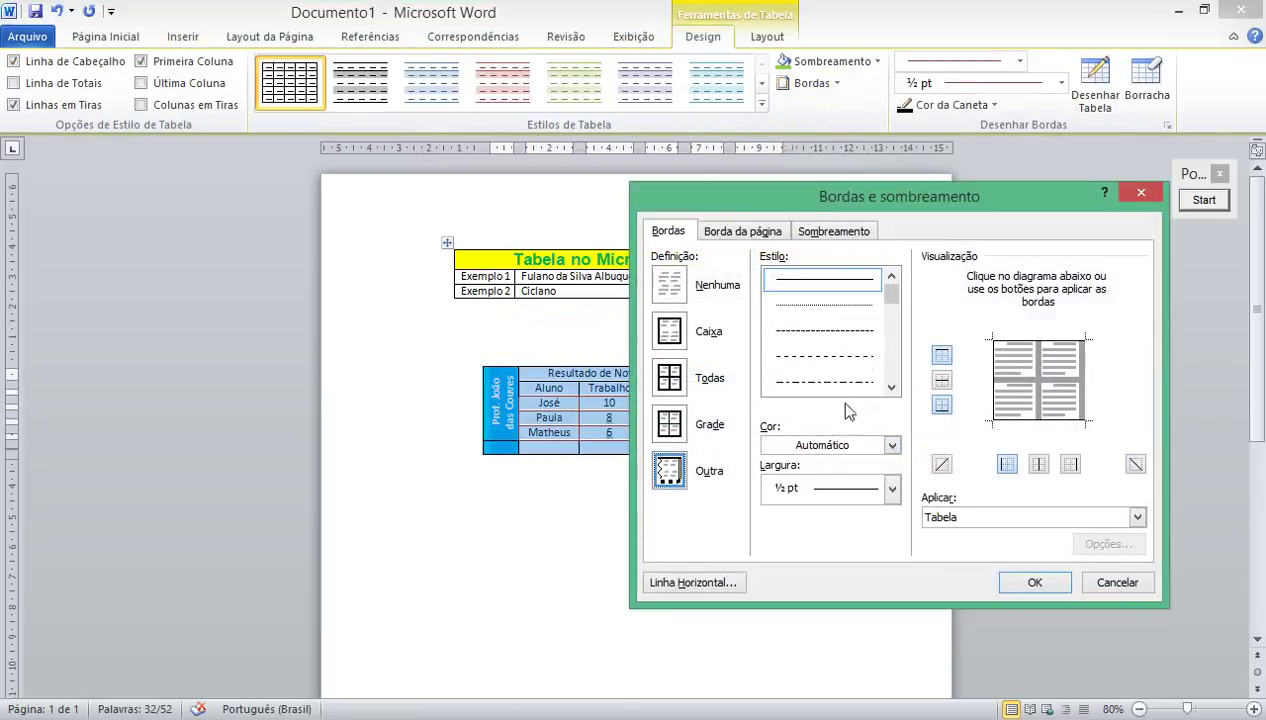
pyautogui.click(890, 446)
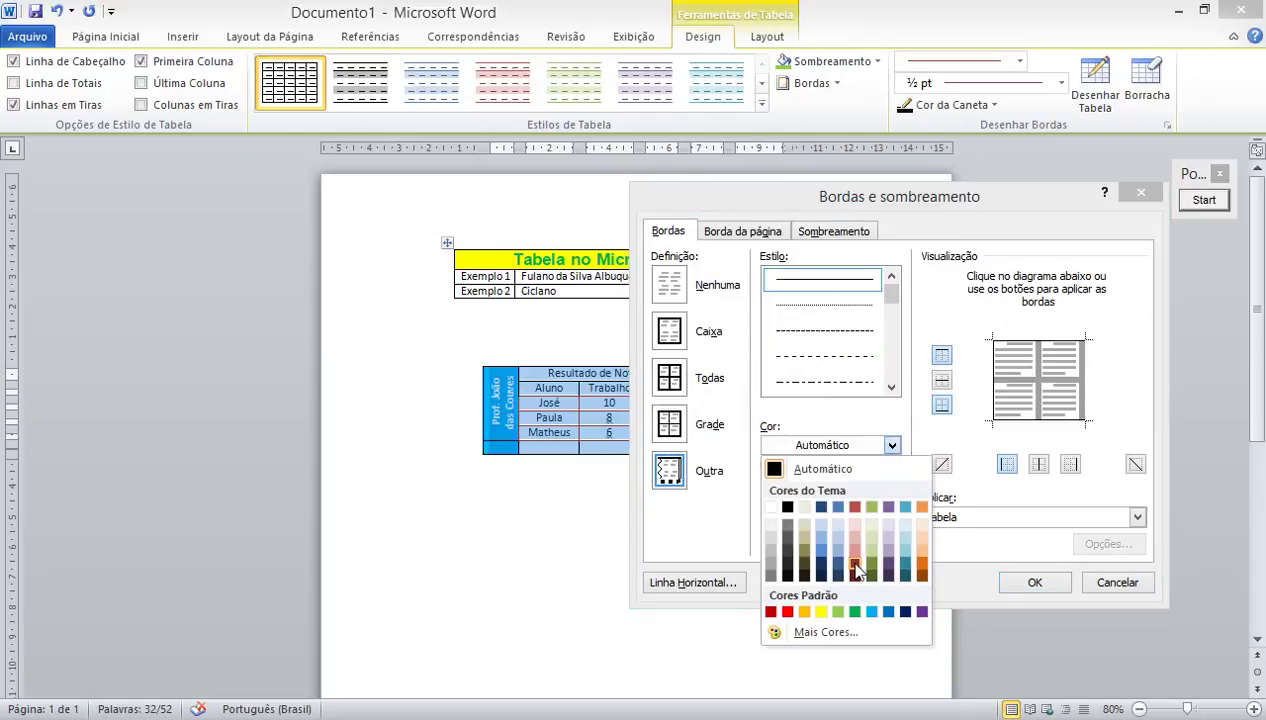
pyautogui.click(857, 571)
pyautogui.click(890, 488)
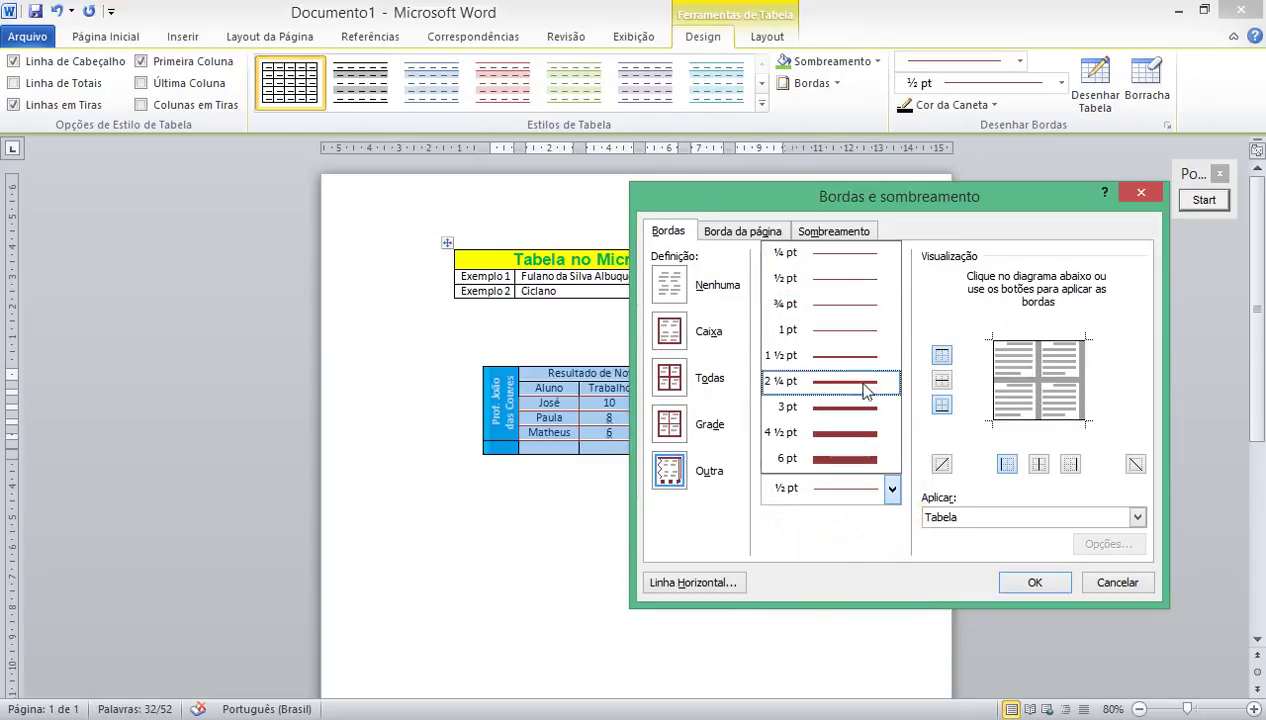
pyautogui.click(854, 356)
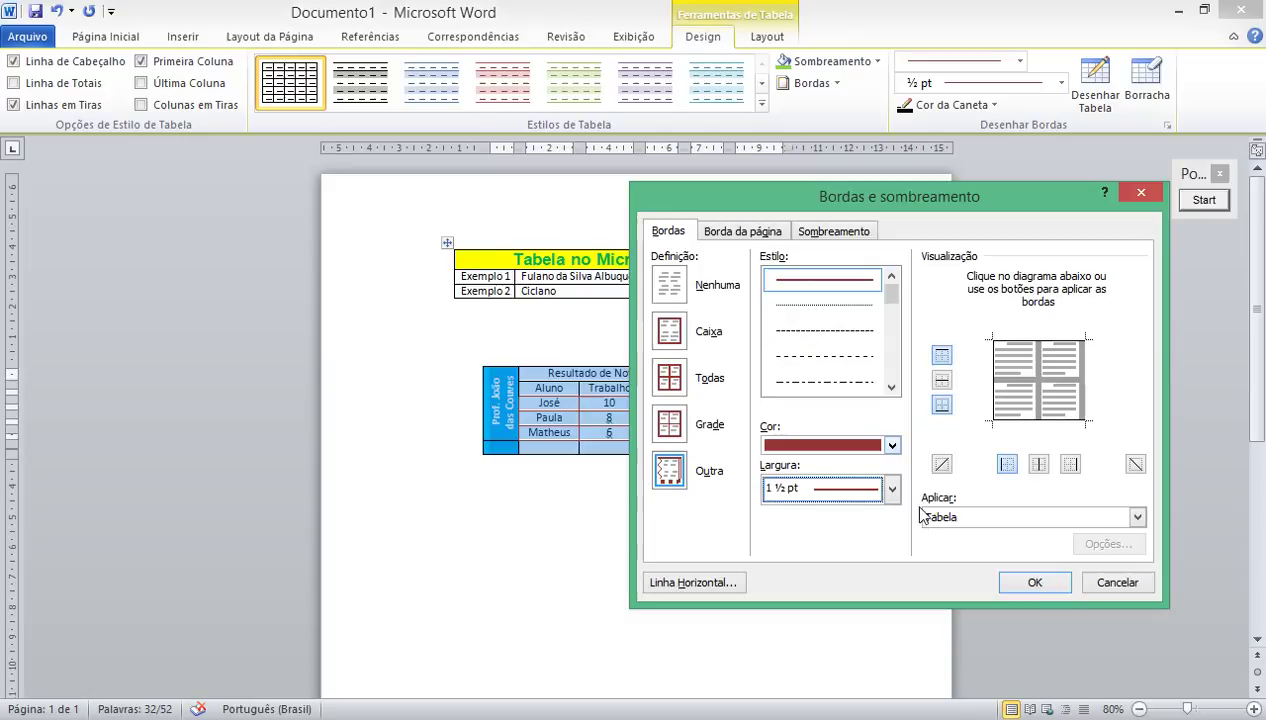
pyautogui.click(1013, 588)
pyautogui.click(810, 455)
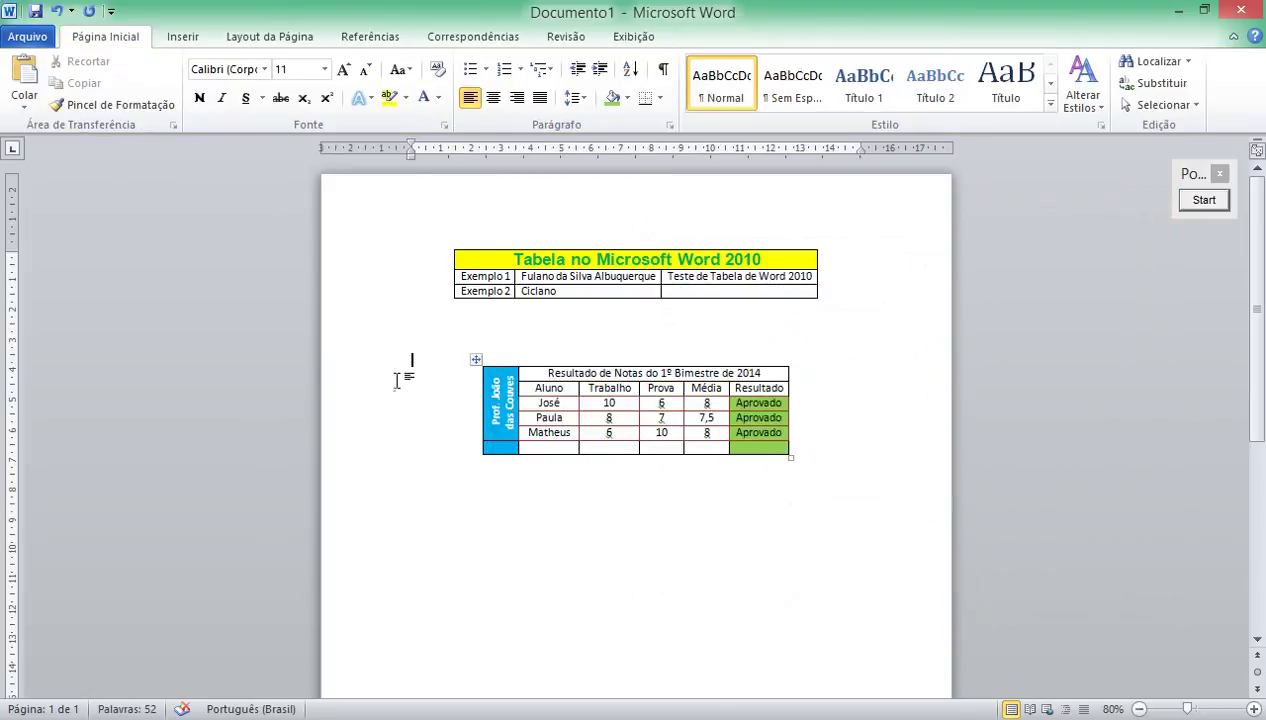
pyautogui.click(476, 359)
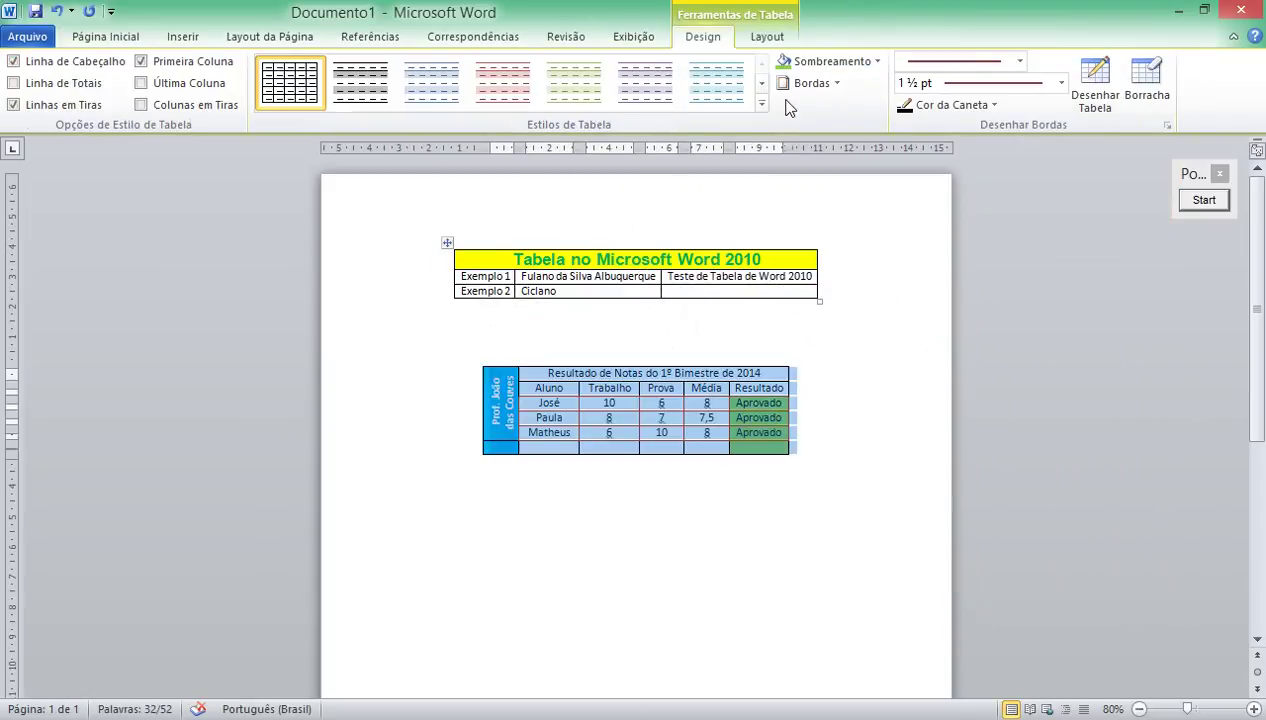
pyautogui.click(829, 85)
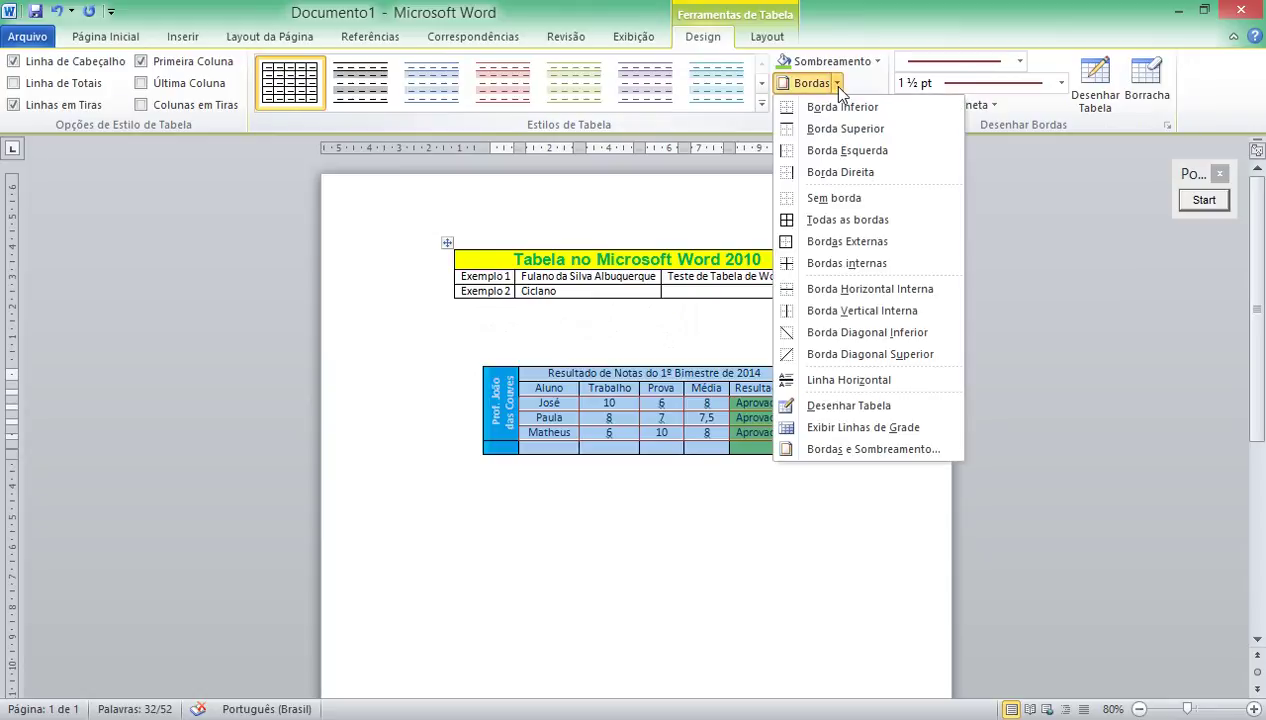
pyautogui.click(1012, 158)
pyautogui.click(856, 475)
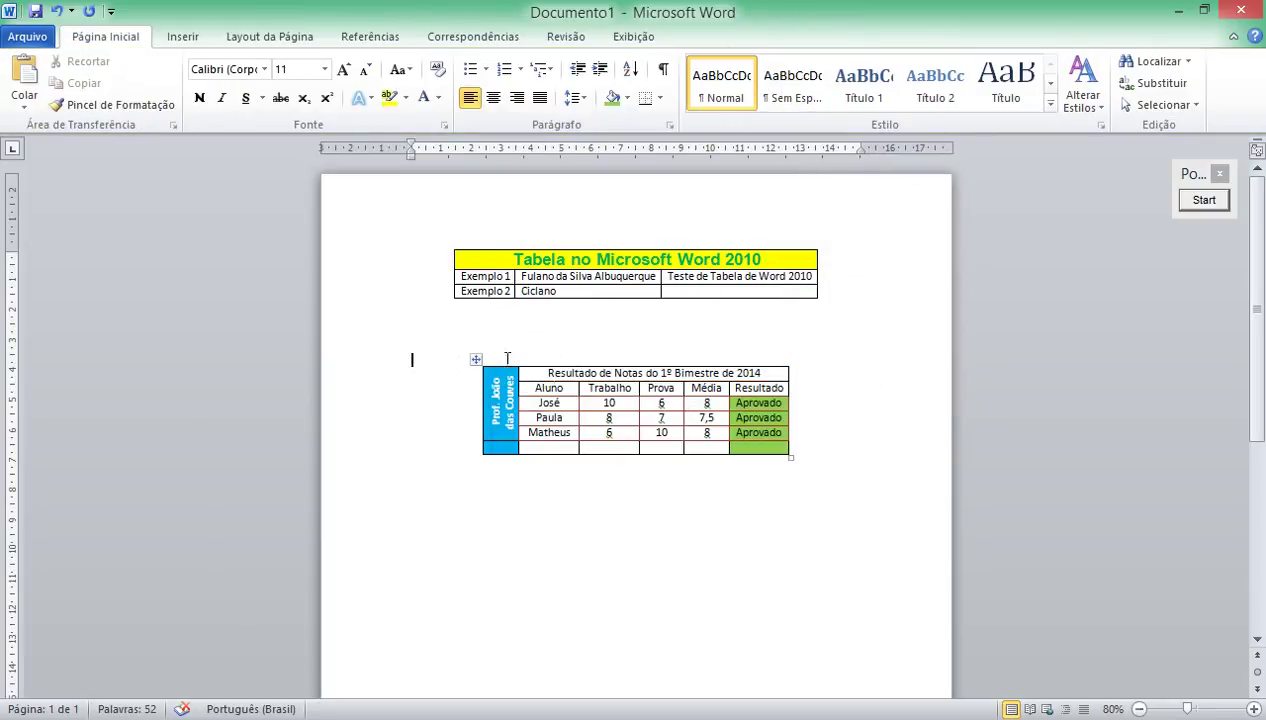
# Apply dark red 1 ½ pt borders to all edges of the whole grades table through the Borders and Shading settings.
pyautogui.click(477, 358)
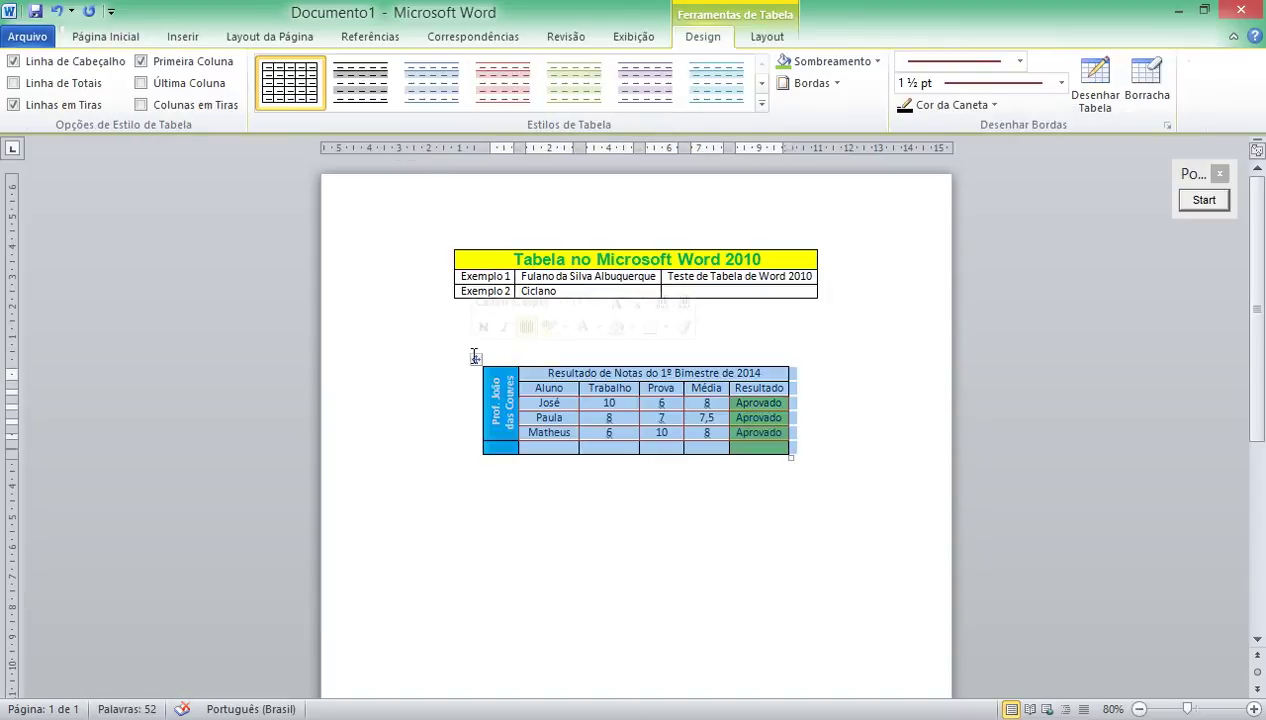
pyautogui.click(836, 85)
pyautogui.click(838, 526)
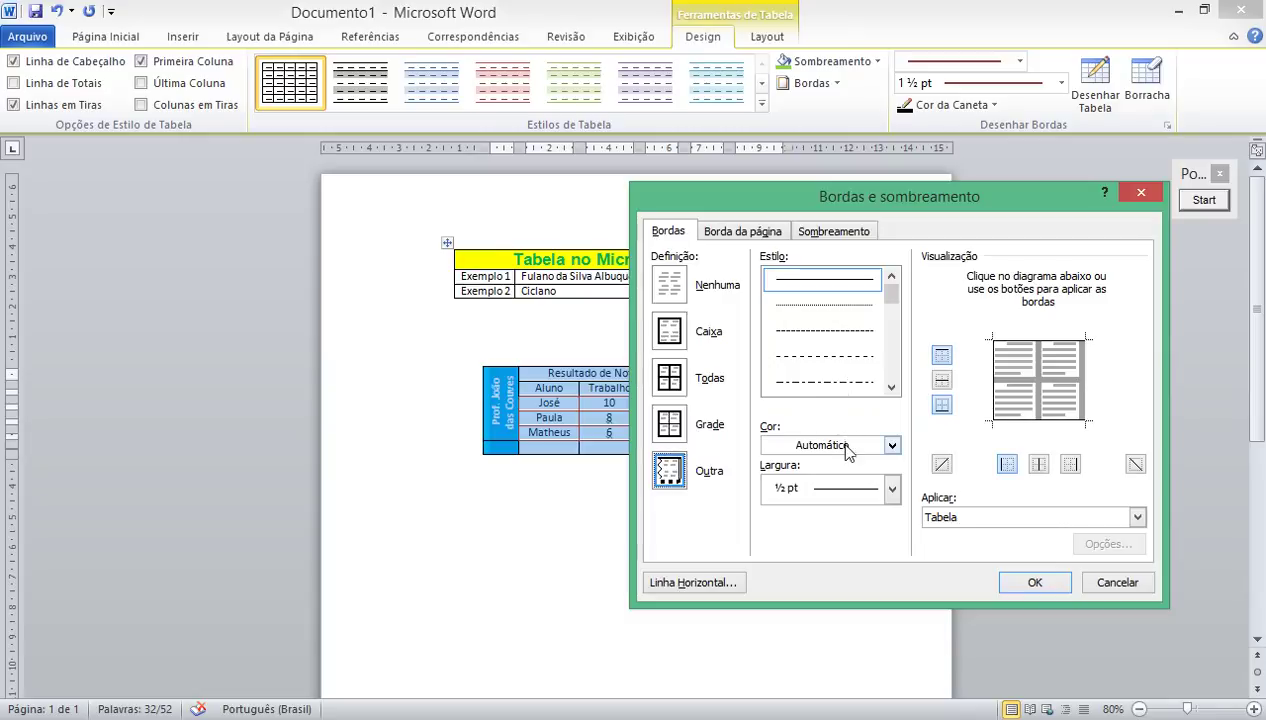
pyautogui.click(843, 445)
pyautogui.click(673, 388)
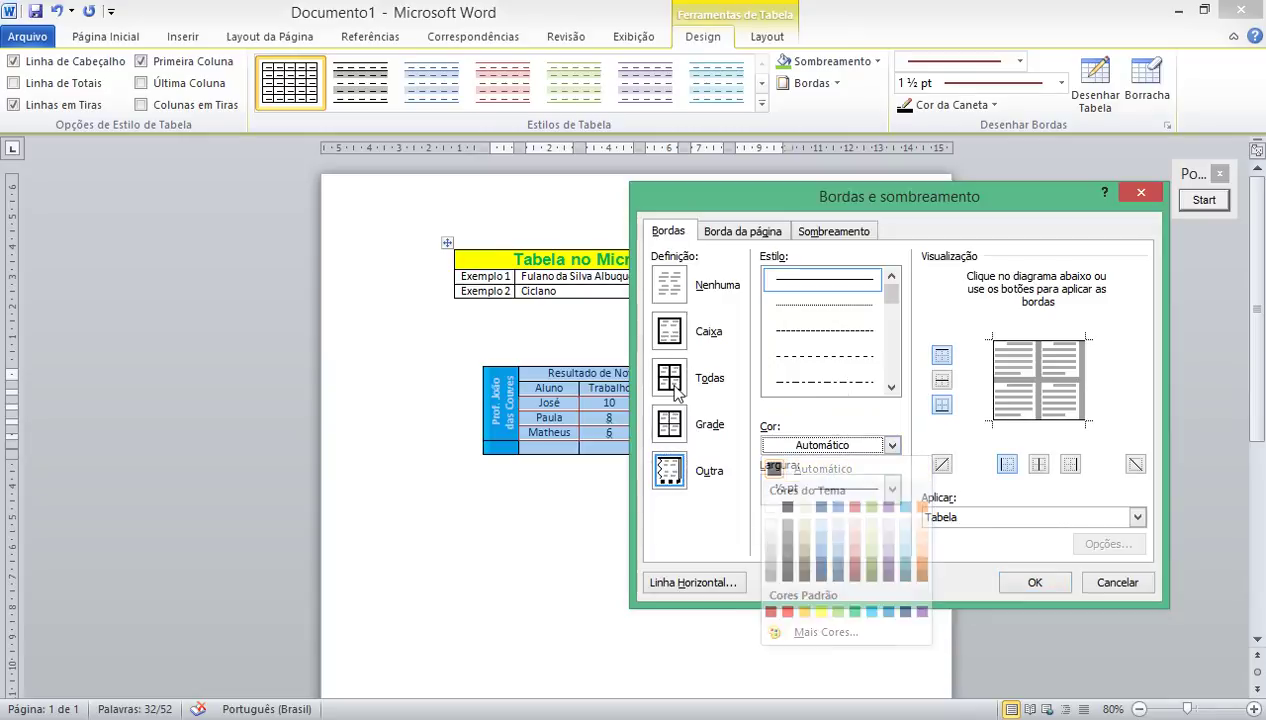
pyautogui.click(673, 388)
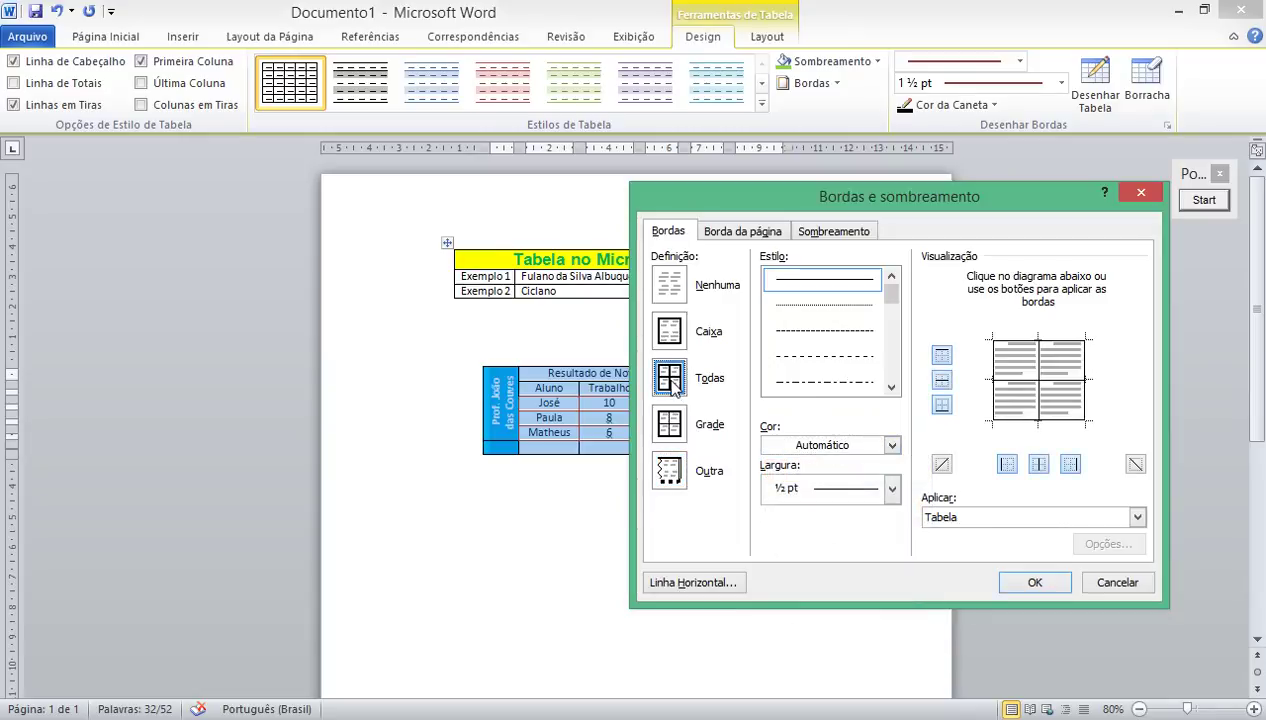
pyautogui.click(870, 446)
pyautogui.click(858, 556)
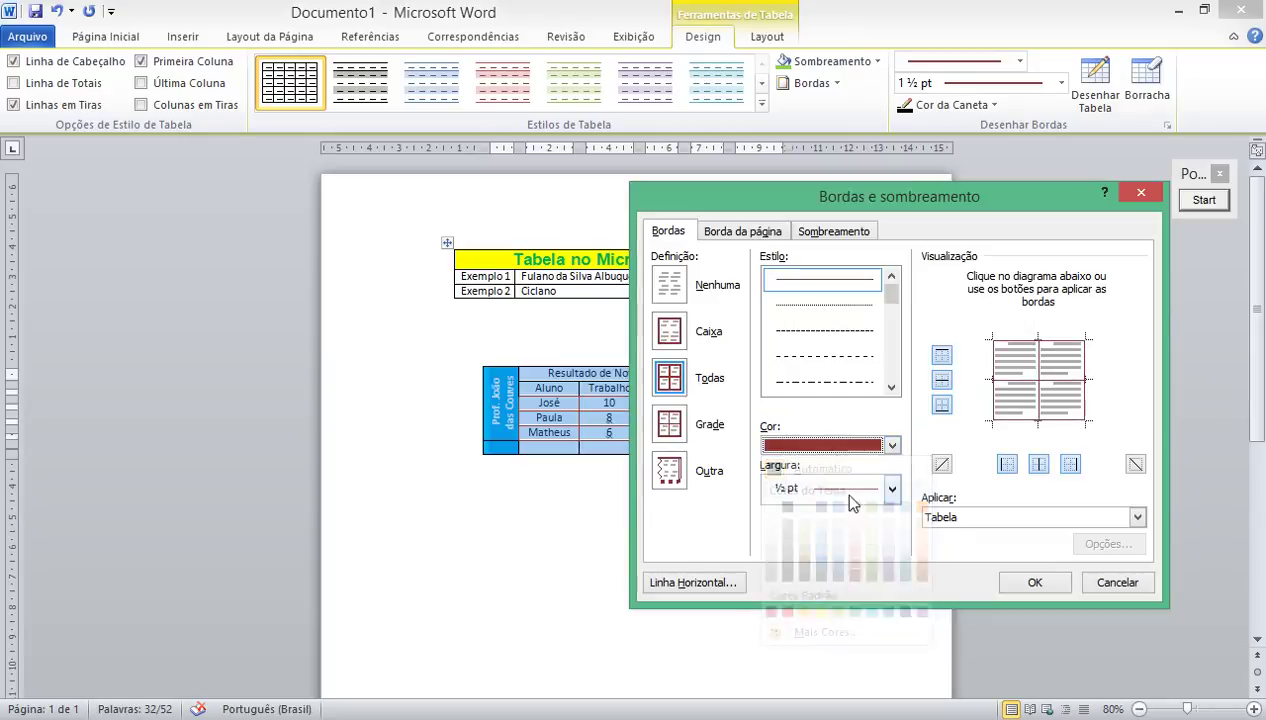
pyautogui.click(850, 489)
pyautogui.click(825, 356)
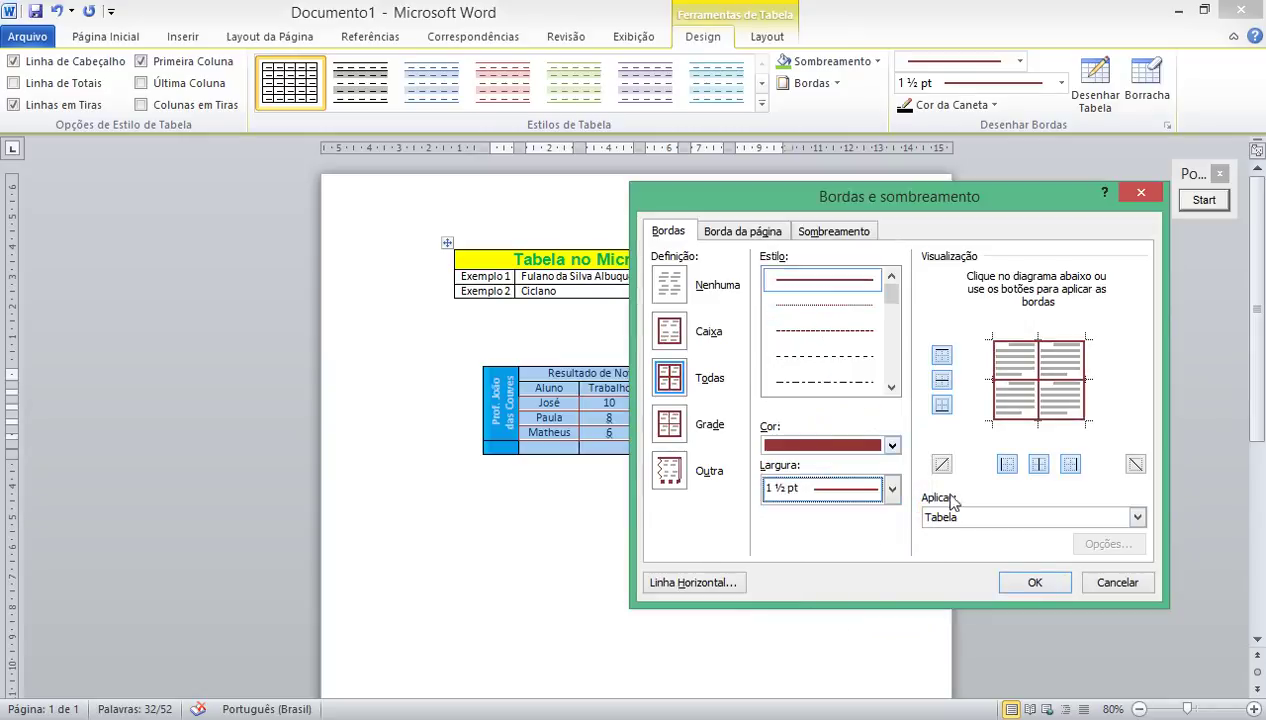
pyautogui.click(1030, 582)
pyautogui.click(828, 443)
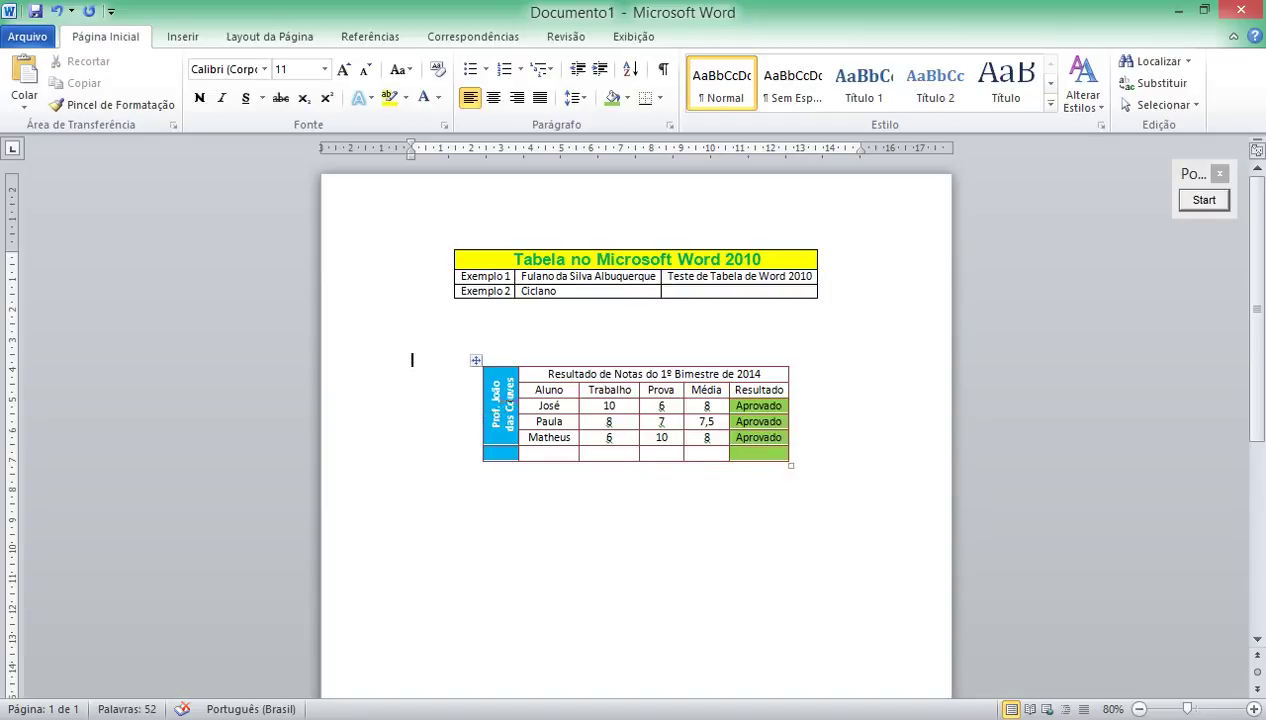
pyautogui.click(476, 362)
pyautogui.click(879, 443)
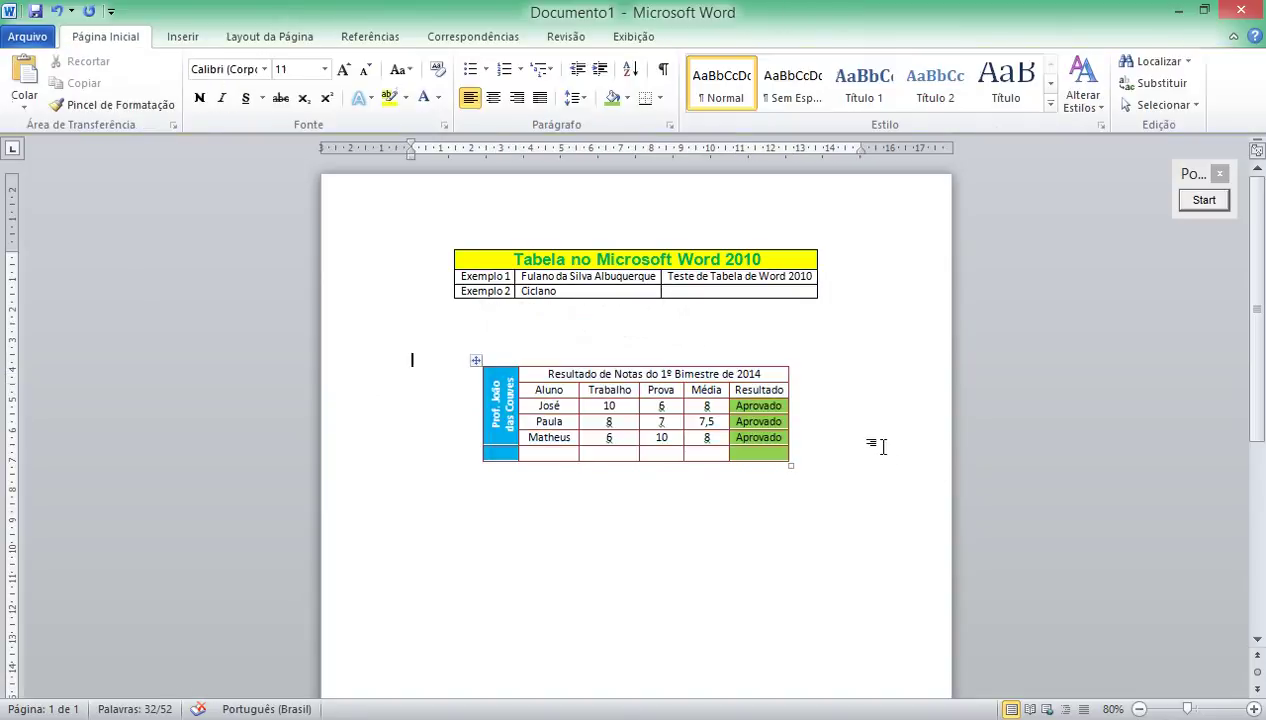
pyautogui.click(478, 360)
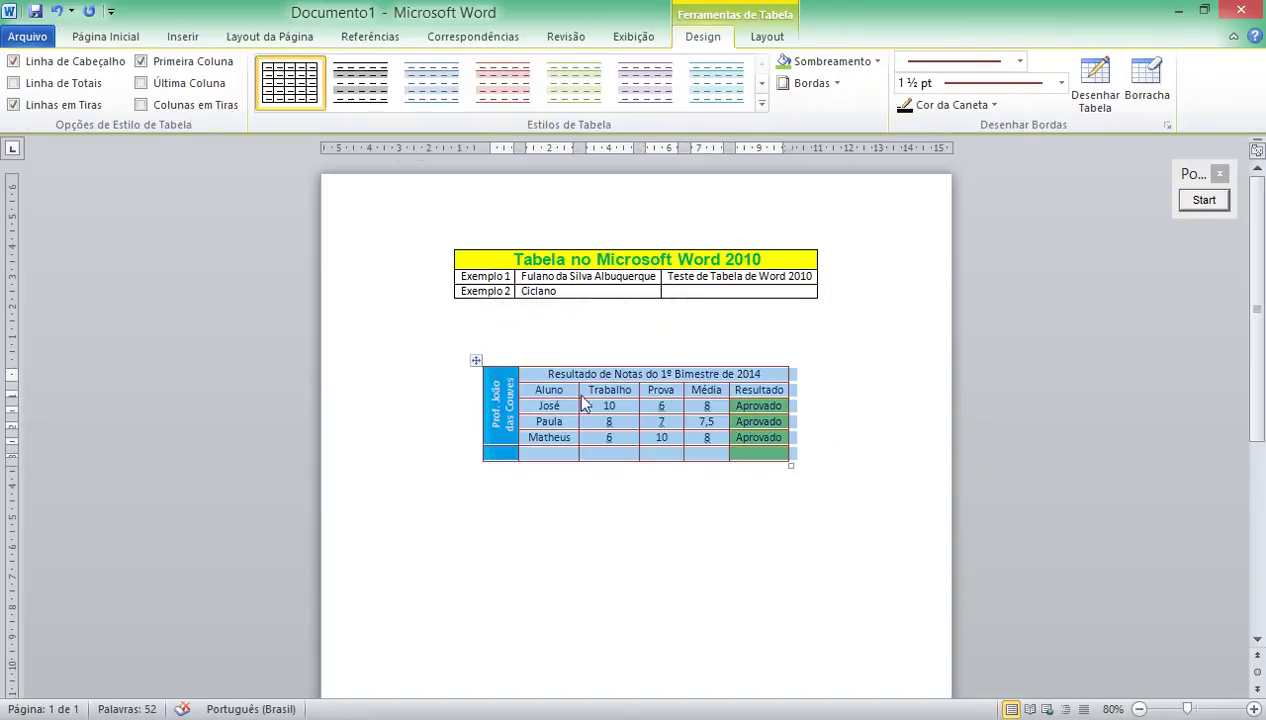
pyautogui.click(843, 419)
pyautogui.click(477, 360)
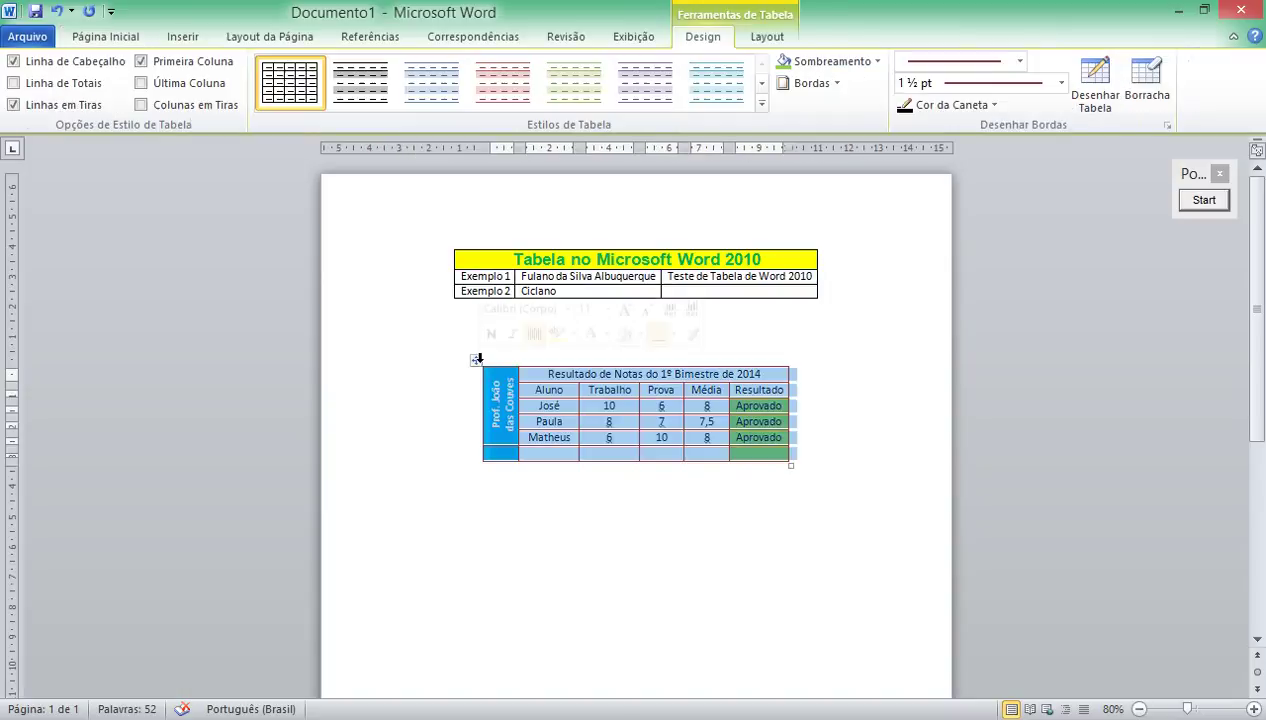
pyautogui.click(880, 412)
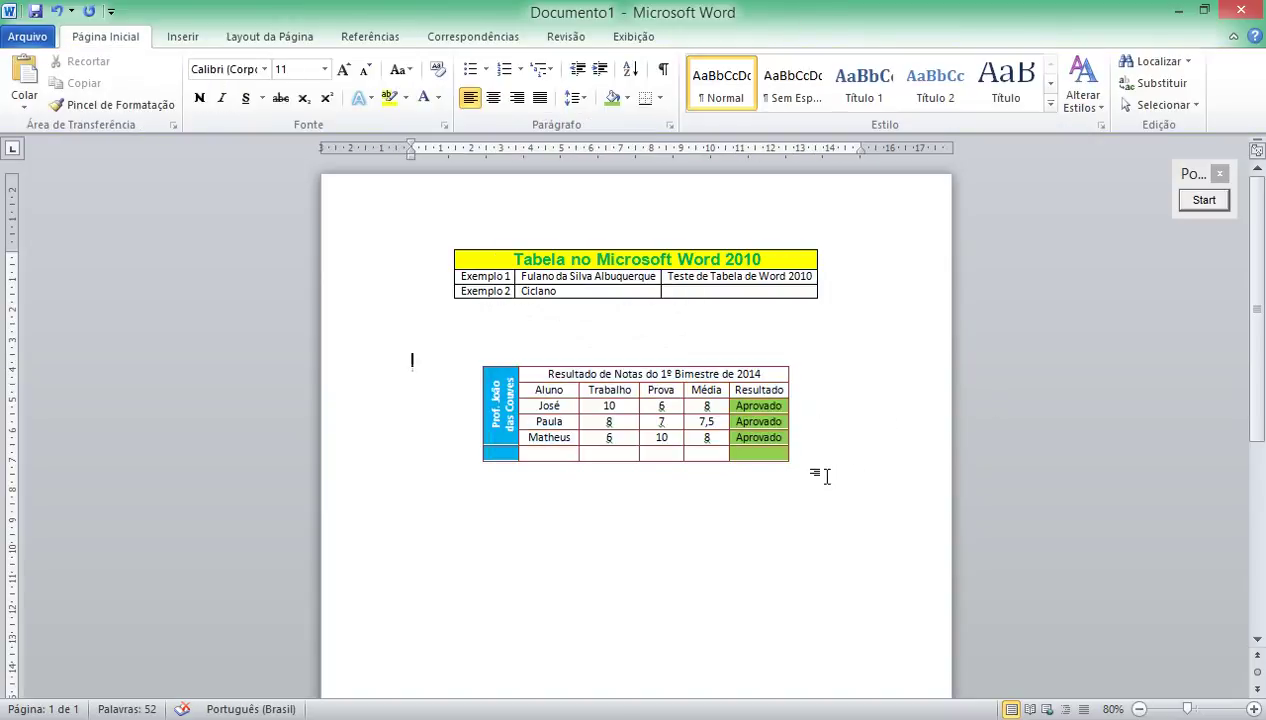